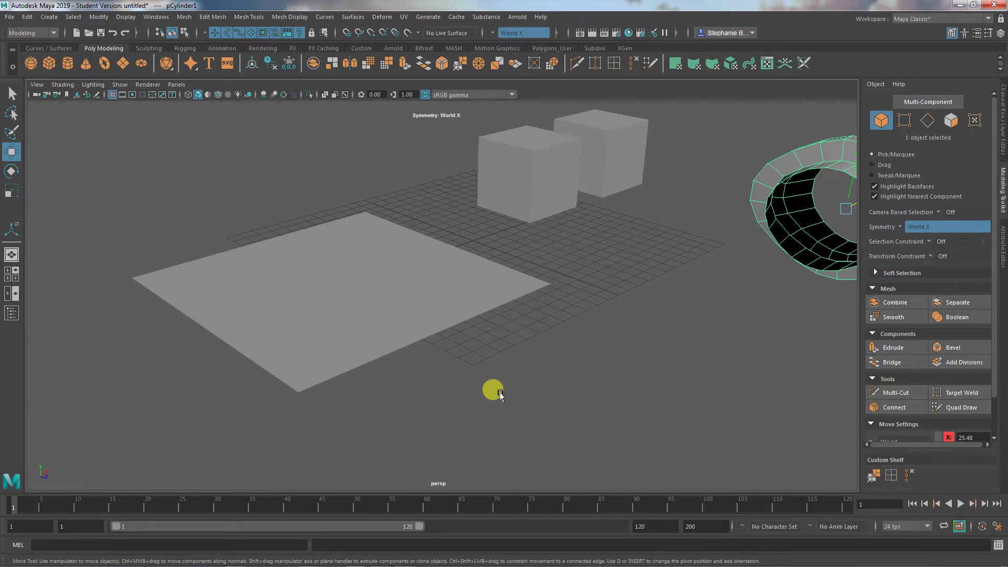
Step: Select pPlane1 and raise it slightly along Y above the grid
{"action": "mouse_move", "coordinate": [486, 409]}
{"action": "left_mouse_down", "text": "alt"}
{"action": "mouse_move", "coordinate": [502, 412]}
{"action": "mouse_move", "coordinate": [487, 409]}
{"action": "left_mouse_up", "text": "alt"}
{"action": "left_click", "coordinate": [334, 350]}
{"action": "mouse_move", "coordinate": [334, 226]}
{"action": "left_mouse_down"}
{"action": "mouse_move", "coordinate": [328, 212]}
{"action": "mouse_move", "coordinate": [338, 227]}
{"action": "left_mouse_up"}
{"action": "left_click_drag", "start_coordinate": [415, 336], "coordinate": [429, 355], "text": "alt"}
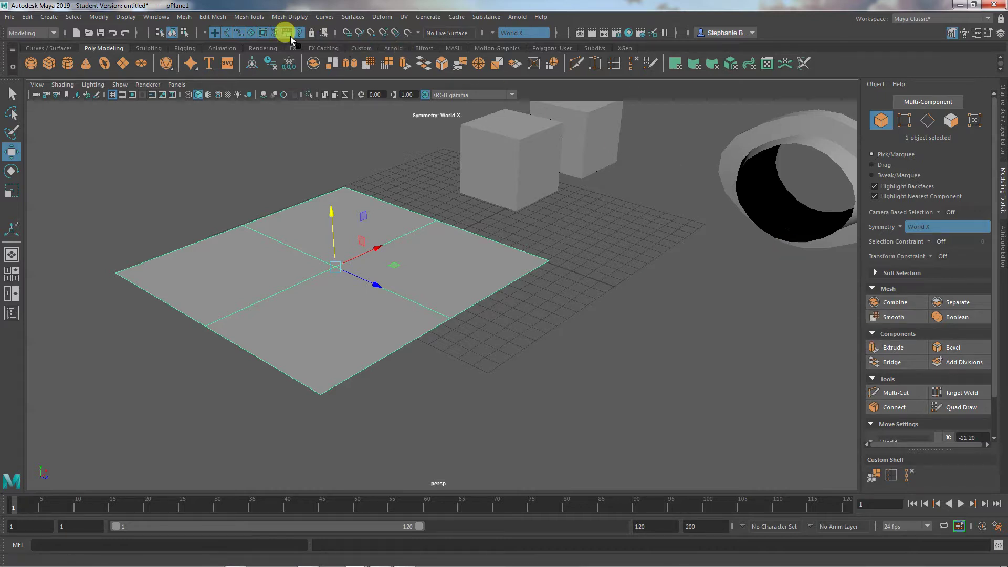
Step: Reset the Mesh > Smooth options to their default settings and close the dialog
{"action": "left_click", "coordinate": [185, 17]}
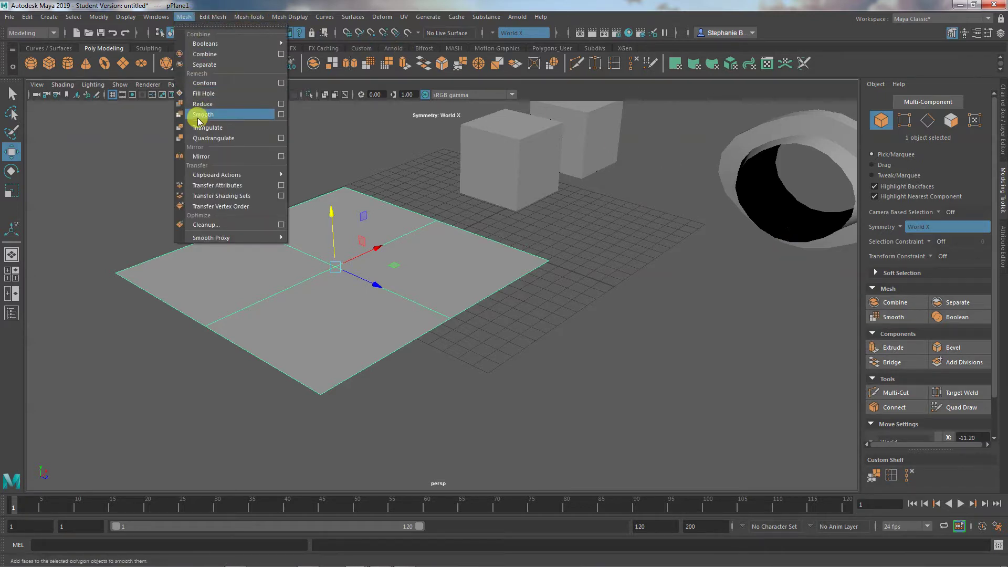
{"action": "left_click", "coordinate": [281, 114]}
{"action": "left_click", "coordinate": [251, 188]}
{"action": "left_click", "coordinate": [156, 158]}
{"action": "left_click", "coordinate": [162, 180]}
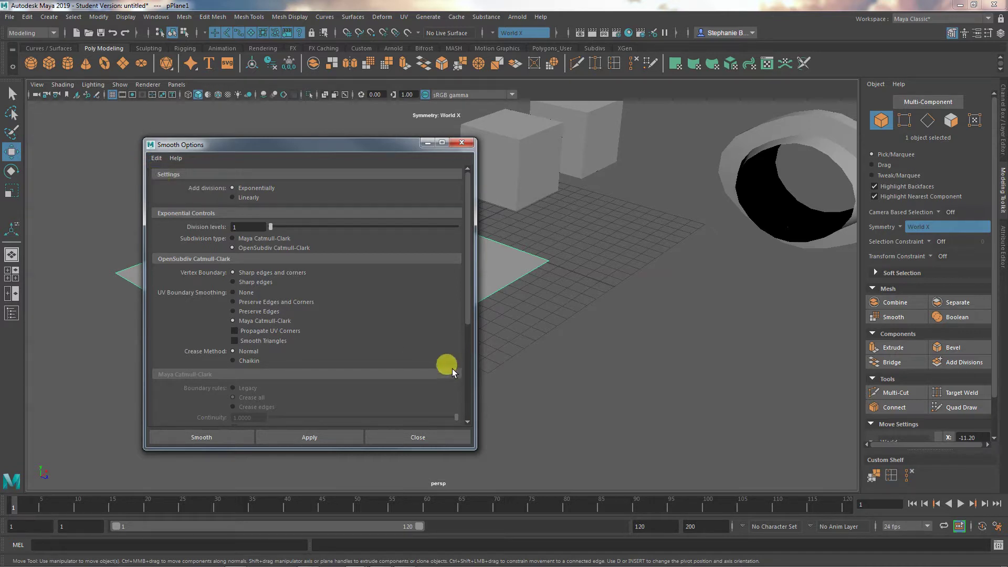
{"action": "scroll", "coordinate": [351, 360], "scroll_direction": "down", "scroll_amount": 3}
{"action": "scroll", "coordinate": [351, 360], "scroll_direction": "down", "scroll_amount": 5}
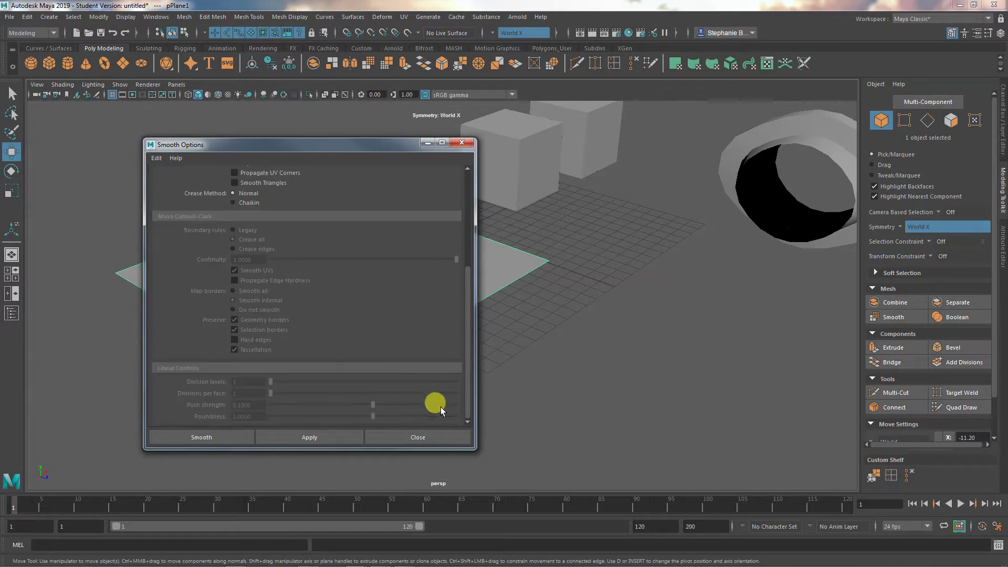
{"action": "left_click", "coordinate": [417, 437]}
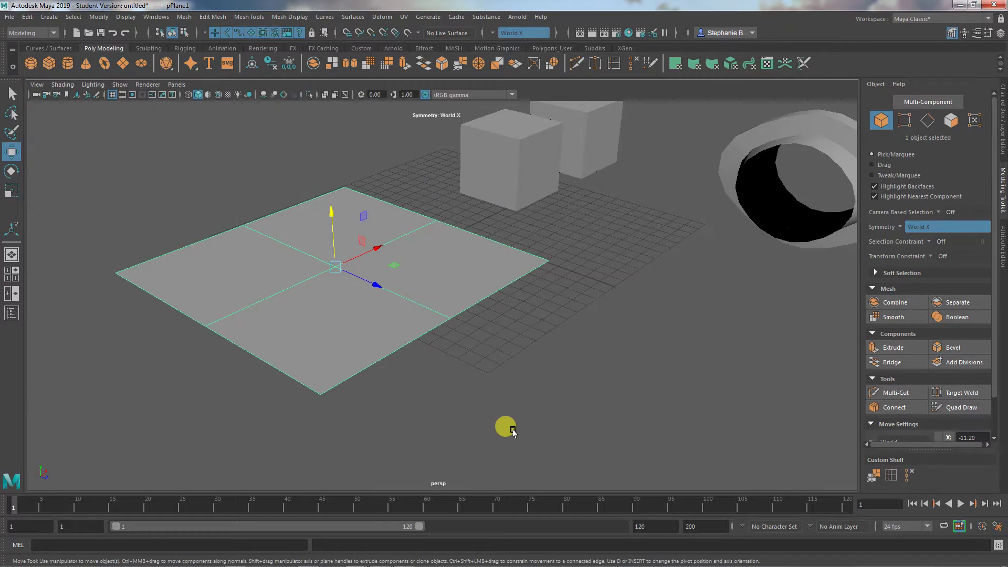
Step: Reopen the Smooth options and close them without applying, leaving the plane unchanged
{"action": "mouse_move", "coordinate": [513, 431]}
{"action": "left_mouse_down", "text": "alt"}
{"action": "mouse_move", "coordinate": [480, 421]}
{"action": "mouse_move", "coordinate": [500, 432]}
{"action": "left_mouse_up", "text": "alt"}
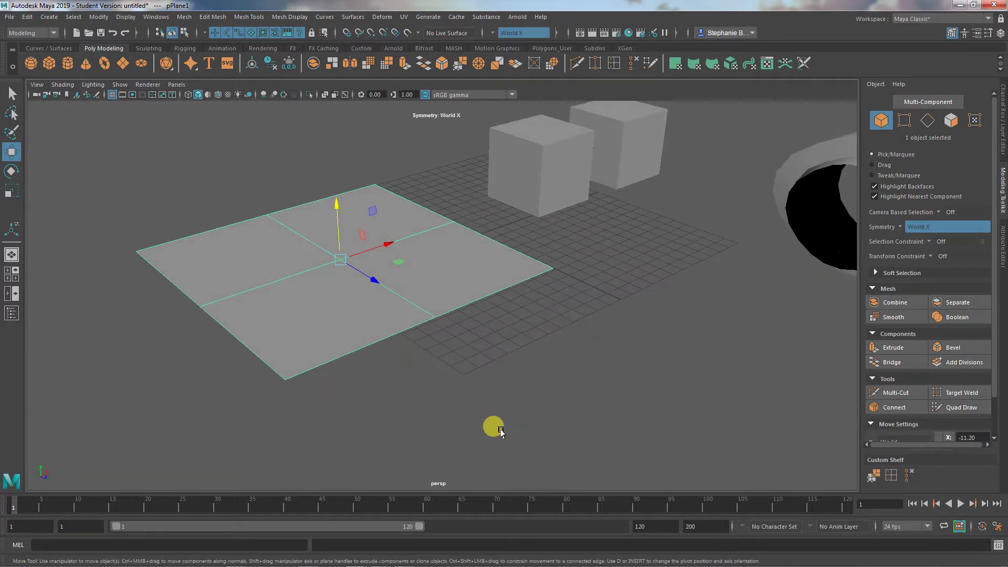
{"action": "left_click", "coordinate": [185, 17]}
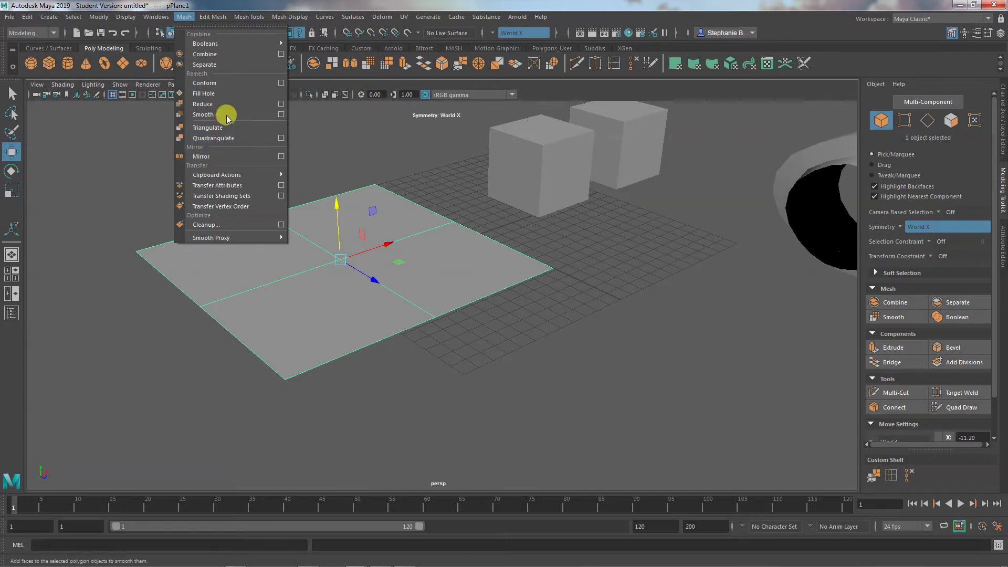
{"action": "left_click", "coordinate": [280, 114]}
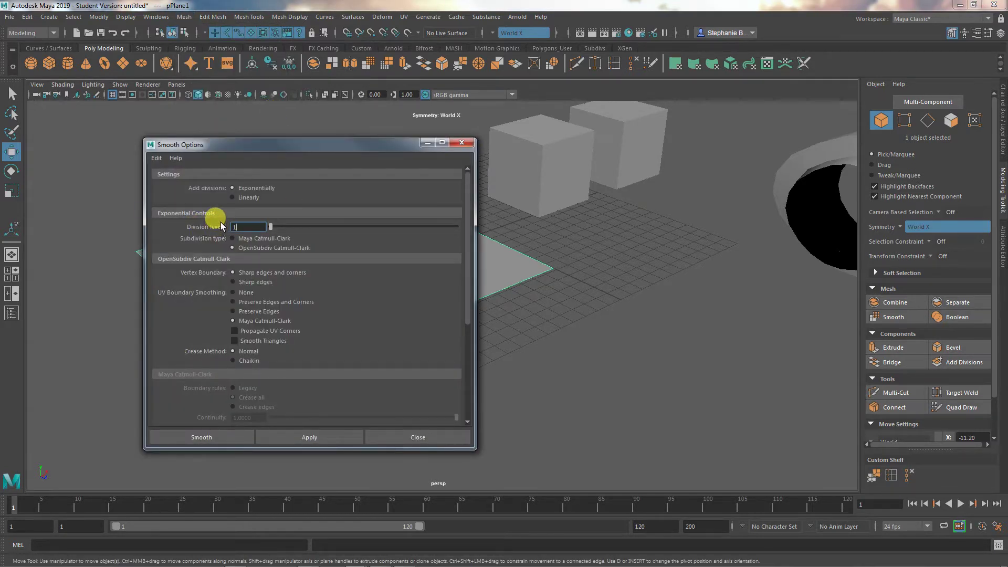
{"action": "left_click", "coordinate": [425, 434]}
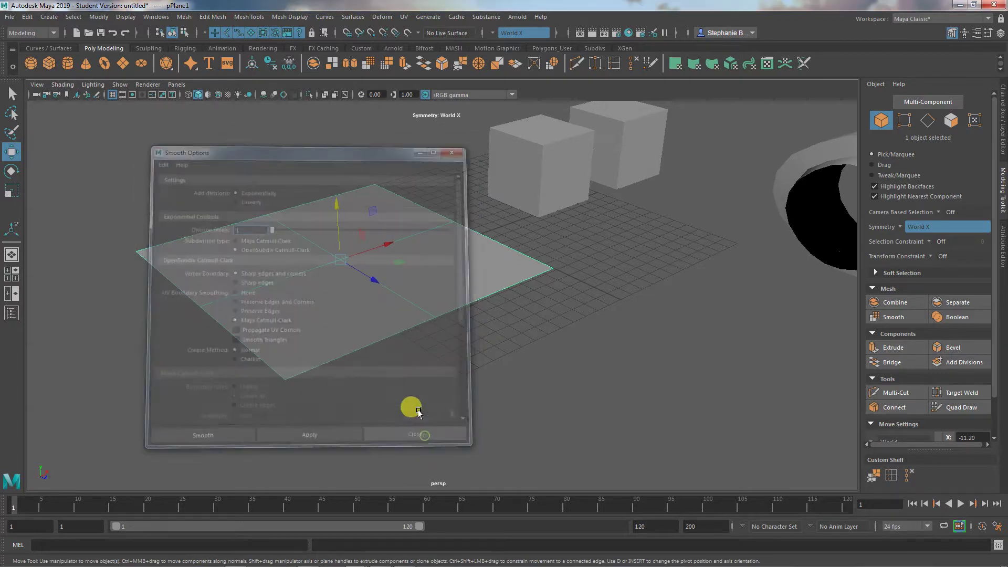
{"action": "left_click_drag", "start_coordinate": [412, 389], "coordinate": [323, 271], "text": "alt"}
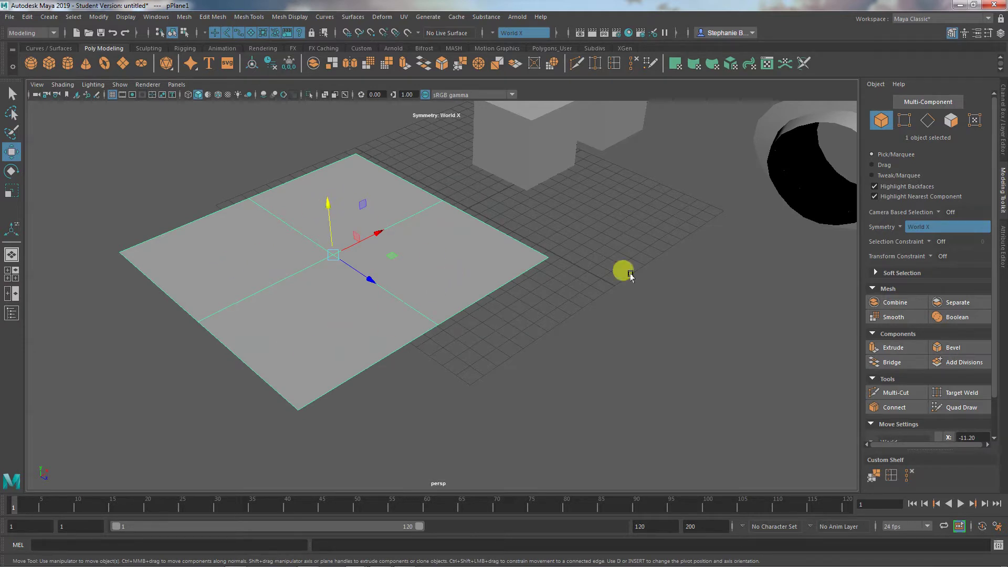
Step: Set polyPlane1's Subdivisions Width and Height to 1 in the Attribute Editor
{"action": "left_click", "coordinate": [1001, 236]}
{"action": "left_click", "coordinate": [867, 102]}
{"action": "left_click_drag", "start_coordinate": [855, 196], "coordinate": [817, 197]}
{"action": "type", "text": "1"}
{"action": "key", "text": "Tab"}
{"action": "type", "text": "1"}
{"action": "key", "text": "Tab"}
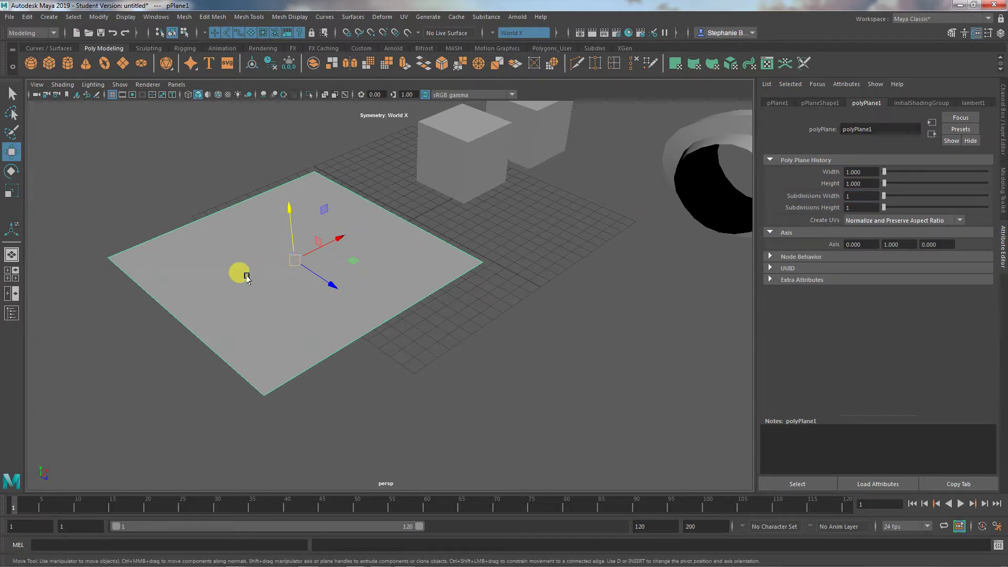
Step: Smooth the single-face plane once from the Modeling Toolkit, making four faces
{"action": "left_click", "coordinate": [1002, 181]}
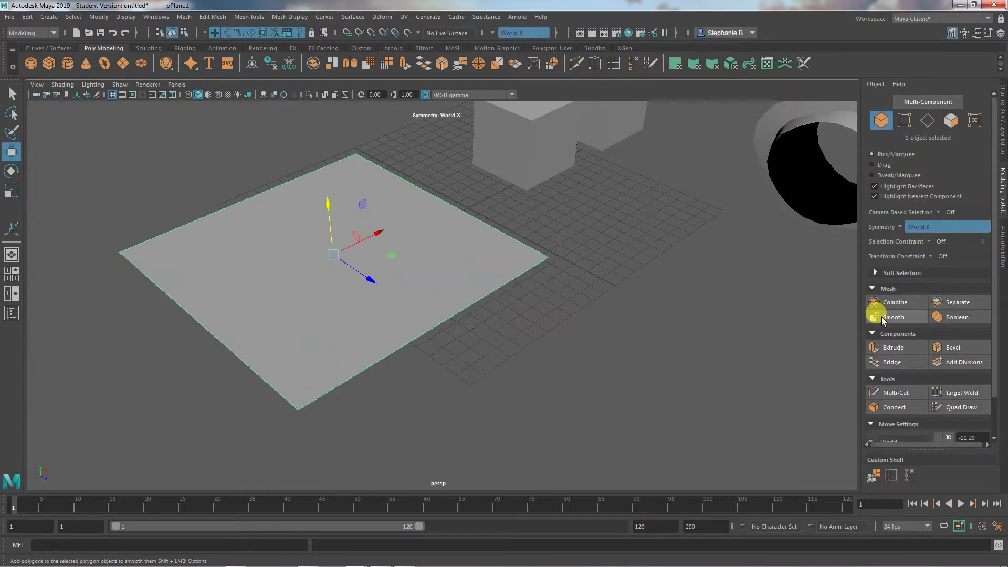
{"action": "left_click", "coordinate": [883, 318]}
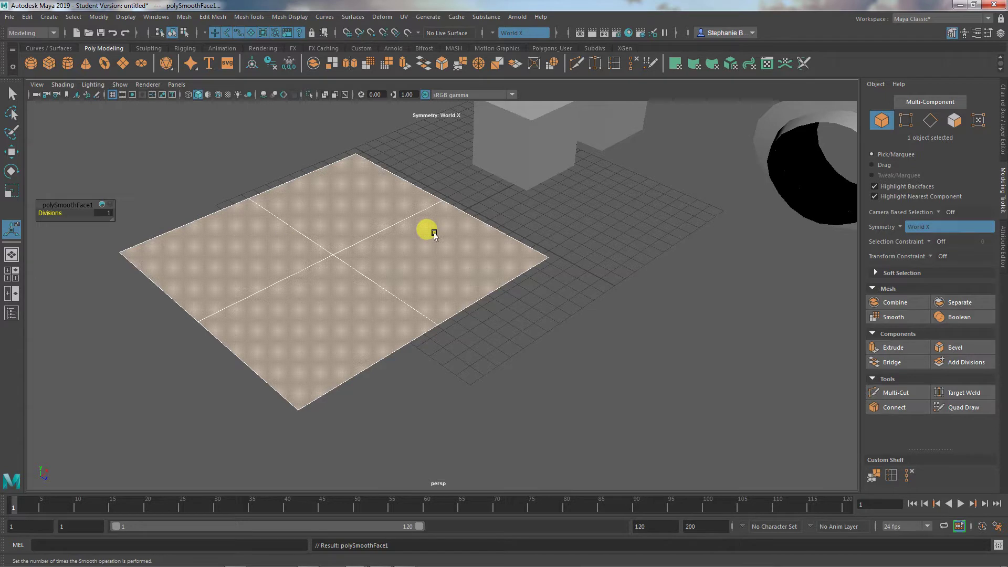
{"action": "right_click_drag", "start_coordinate": [434, 234], "coordinate": [489, 226]}
Step: Return to Object Mode, select the plane, and undo the last step
{"action": "key", "text": "q"}
{"action": "left_click", "coordinate": [536, 225]}
{"action": "left_click", "coordinate": [477, 228]}
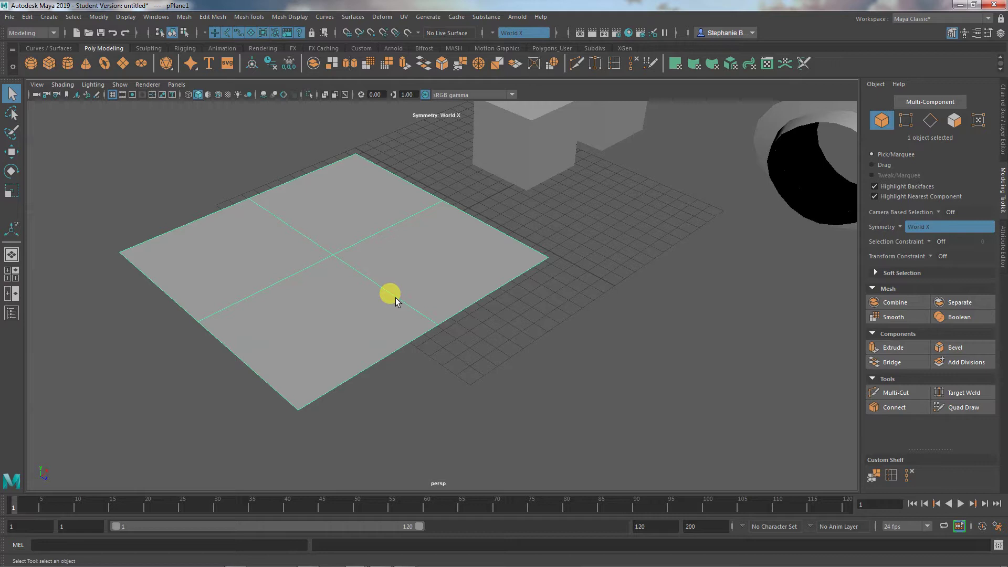
{"action": "key", "text": "ctrl+z"}
Step: Smooth the plane a second time and set polySmoothFace2 Divisions to 2
{"action": "left_click", "coordinate": [894, 317]}
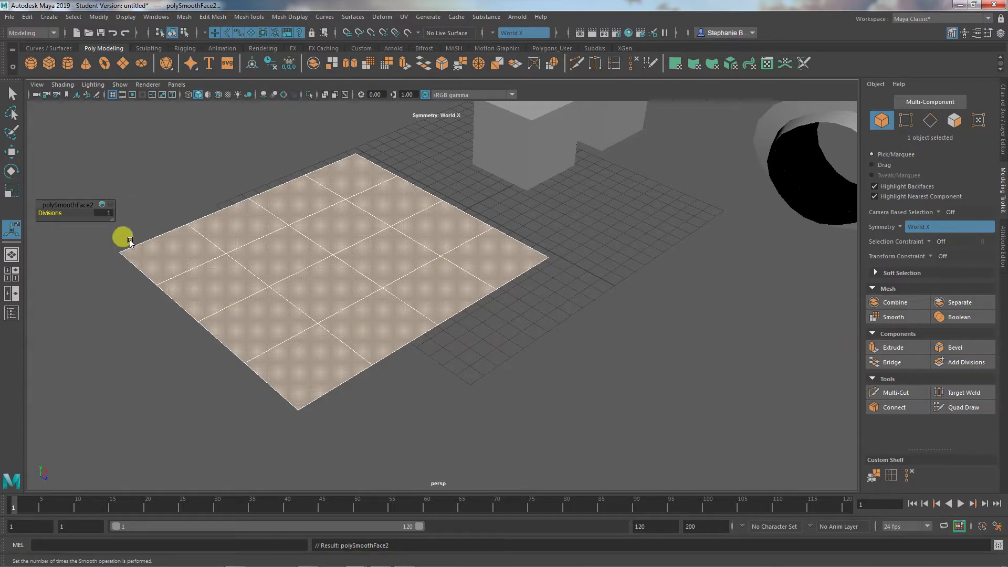
{"action": "left_click", "coordinate": [108, 212]}
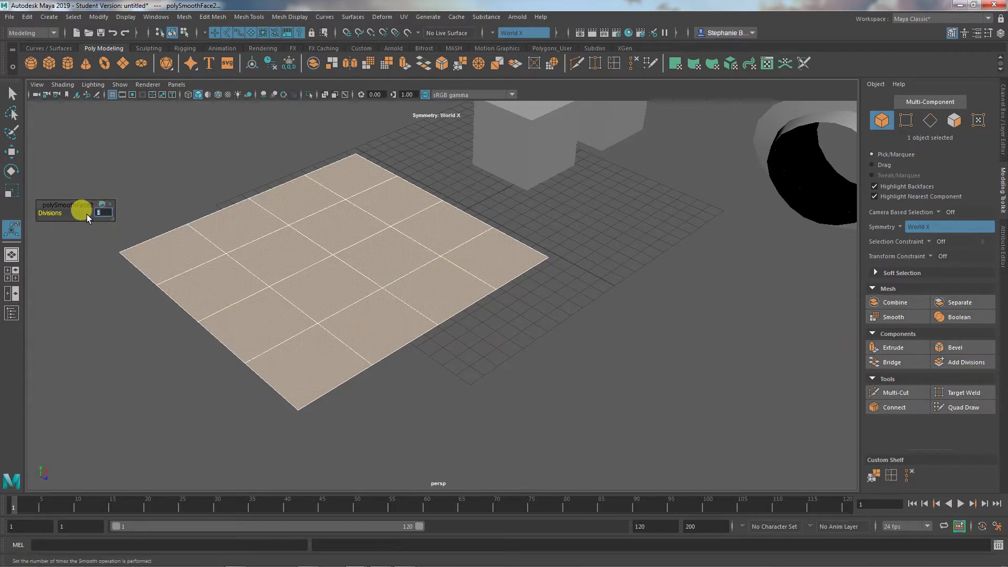
{"action": "type", "text": "2"}
{"action": "key", "text": "Return"}
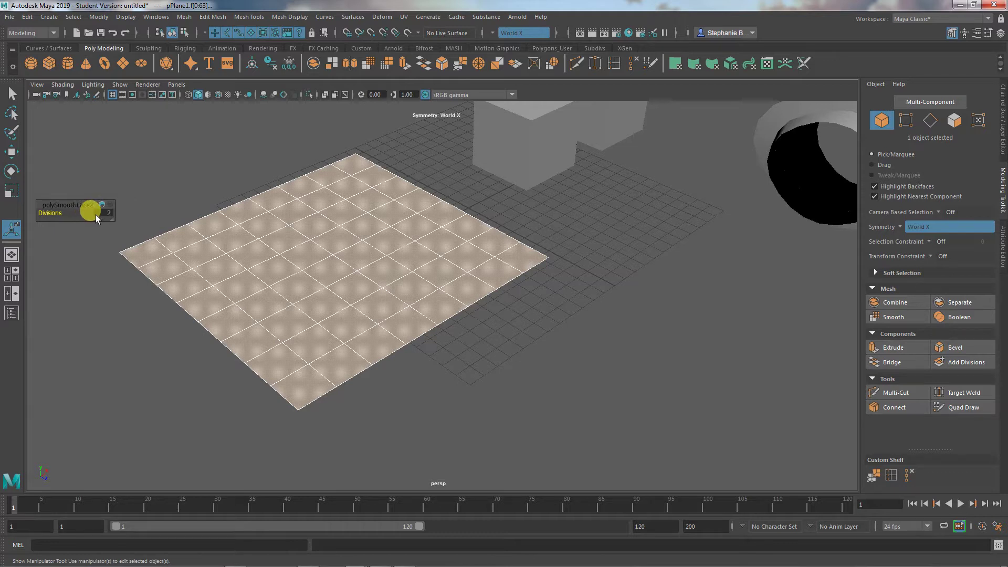
{"action": "scroll", "coordinate": [95, 216], "scroll_direction": "up", "scroll_amount": 1}
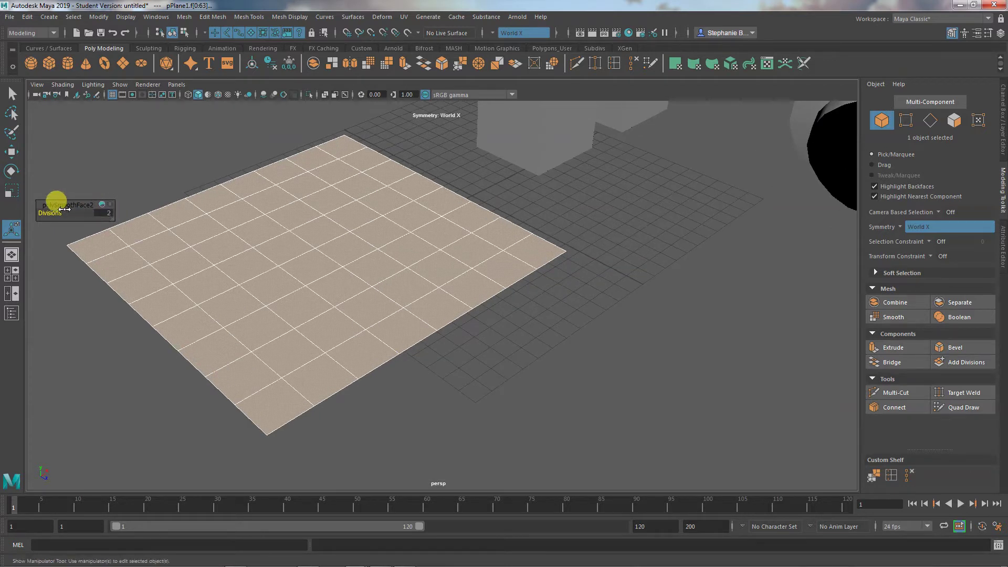
{"action": "middle_click_drag", "start_coordinate": [142, 280], "coordinate": [176, 286], "text": "alt"}
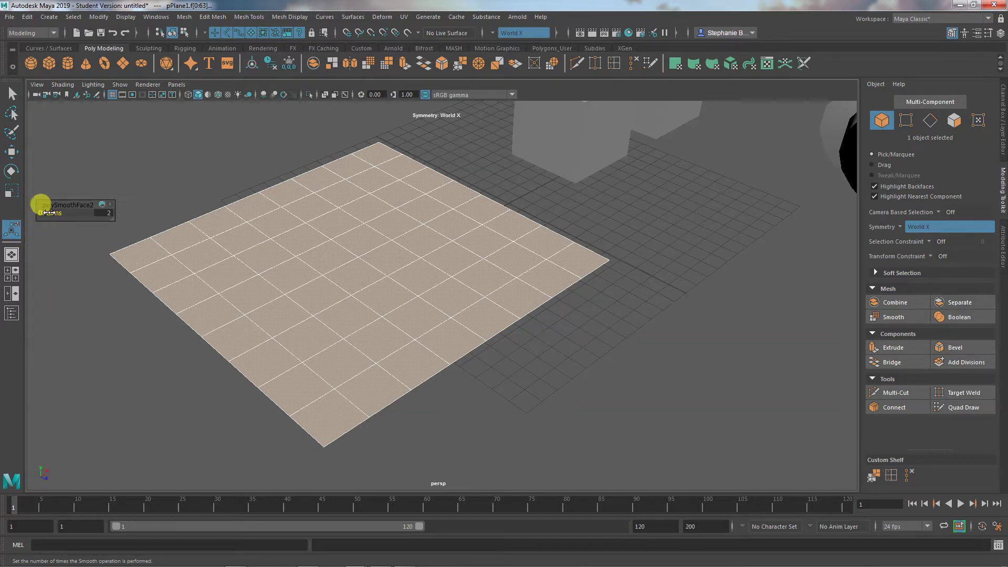
Step: Raise the smoothing divisions to 4, then set them to 0 and deselect the plane
{"action": "left_click_drag", "start_coordinate": [50, 213], "coordinate": [57, 213]}
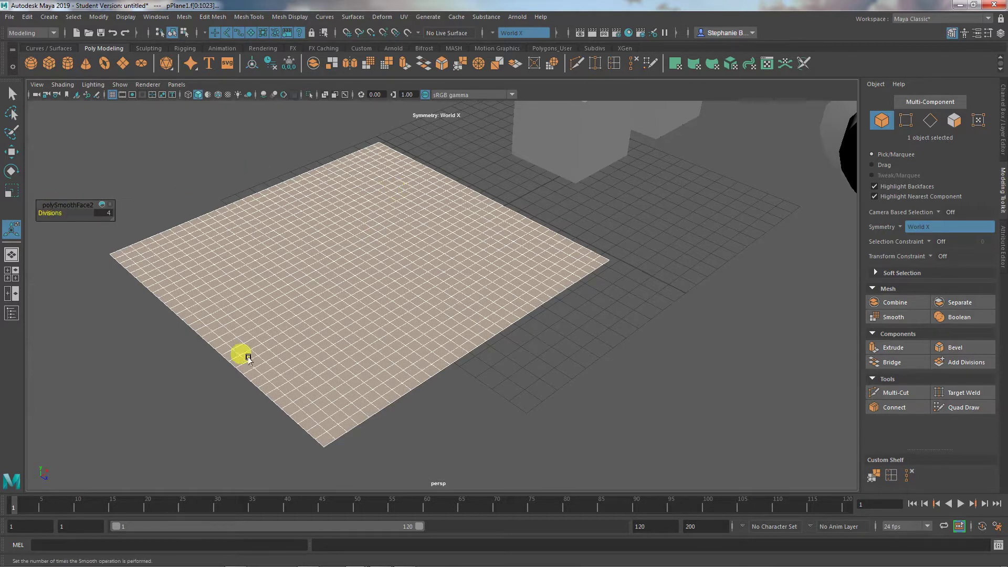
{"action": "left_click", "coordinate": [110, 214]}
{"action": "type", "text": "0"}
{"action": "key", "text": "Return"}
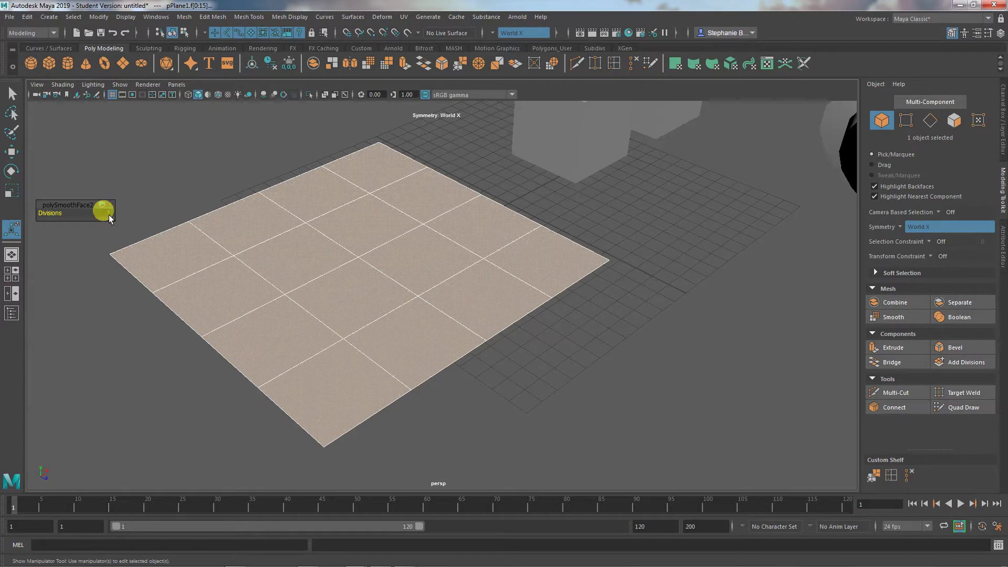
{"action": "left_click", "coordinate": [516, 406]}
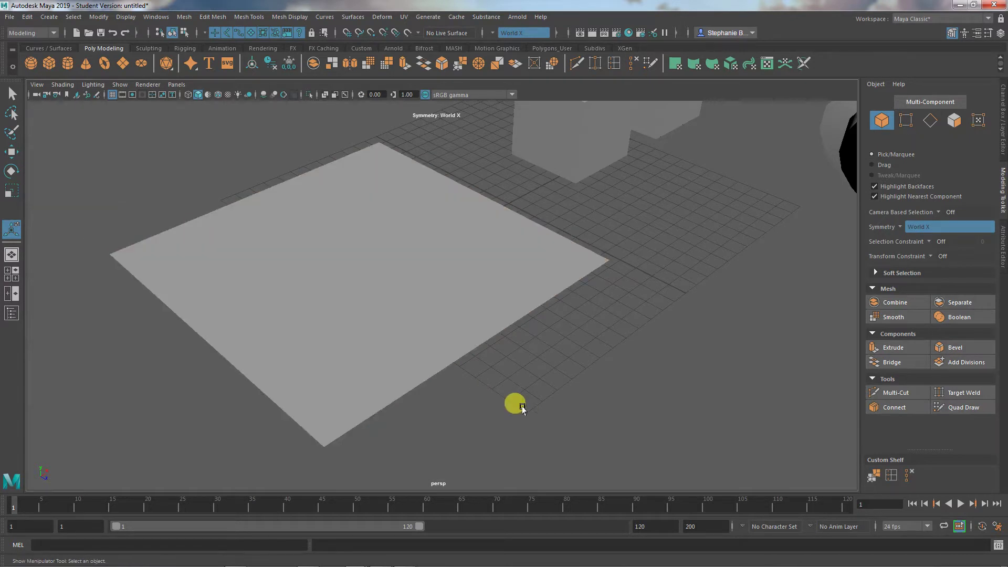
{"action": "left_click_drag", "start_coordinate": [575, 385], "coordinate": [231, 363], "text": "alt"}
Step: Click between the two cubes, then select the plane and orbit it into view
{"action": "left_click", "coordinate": [345, 316]}
{"action": "left_click", "coordinate": [468, 304]}
{"action": "left_click", "coordinate": [310, 313]}
{"action": "left_click_drag", "start_coordinate": [309, 337], "coordinate": [342, 356], "text": "alt"}
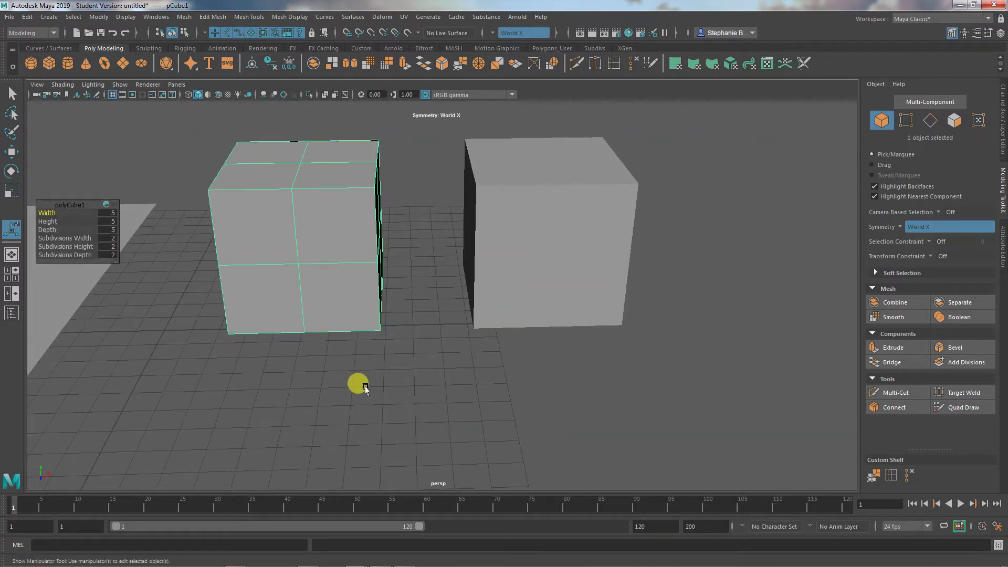
{"action": "left_click_drag", "start_coordinate": [366, 388], "coordinate": [368, 387], "text": "alt"}
{"action": "left_click", "coordinate": [50, 292]}
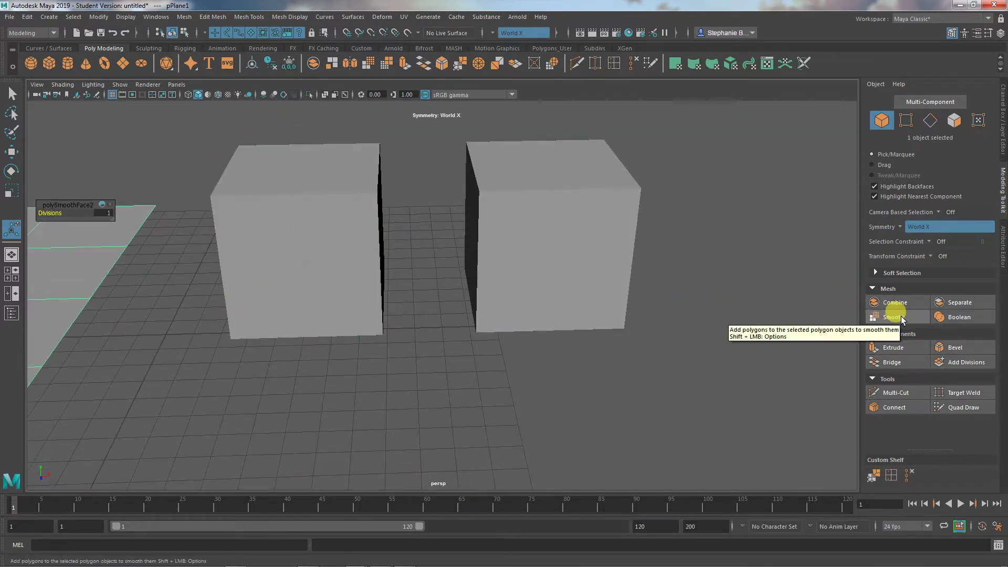
{"action": "left_click_drag", "start_coordinate": [358, 423], "coordinate": [576, 423], "text": "alt"}
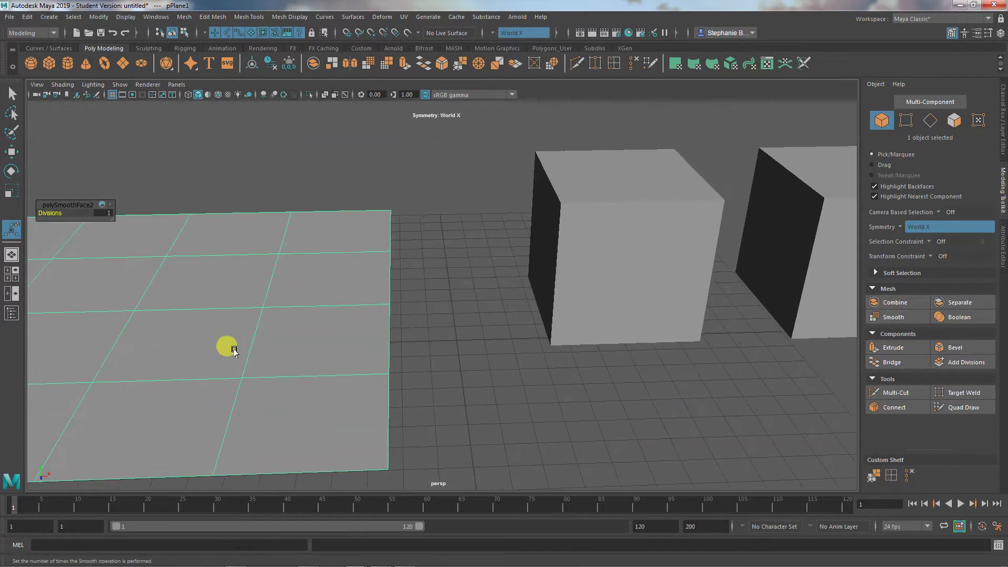
Step: Undo four times to remove both smoothing operations from the plane
{"action": "key", "text": "ctrl+z"}
{"action": "key", "text": "ctrl+z"}
{"action": "key", "text": "ctrl+z"}
{"action": "key", "text": "ctrl+z"}
{"action": "key", "text": "ctrl+z"}
{"action": "key", "text": "ctrl+z"}
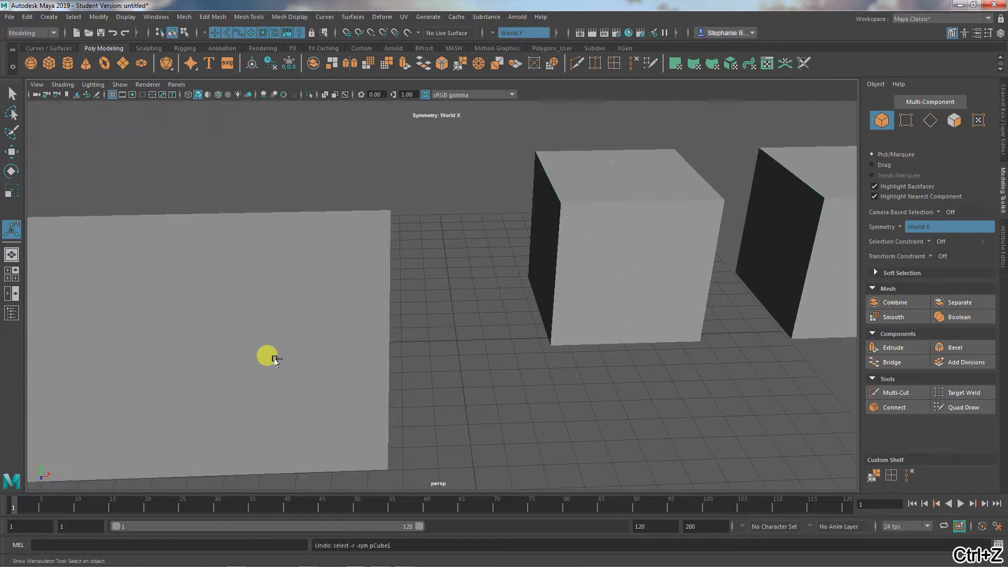
{"action": "key", "text": "ctrl+z"}
{"action": "key", "text": "ctrl+z"}
{"action": "key", "text": "ctrl+z"}
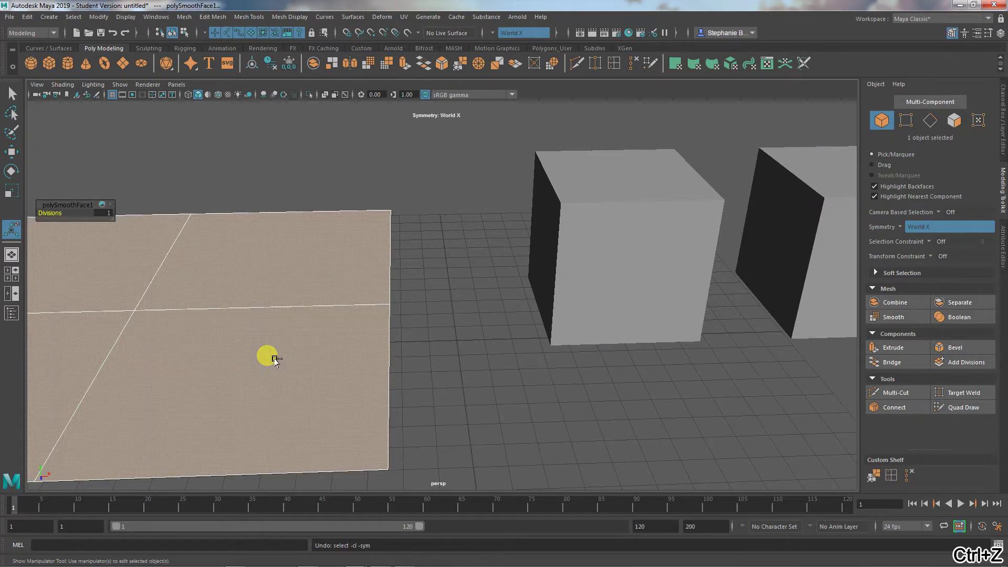
{"action": "key", "text": "ctrl+z"}
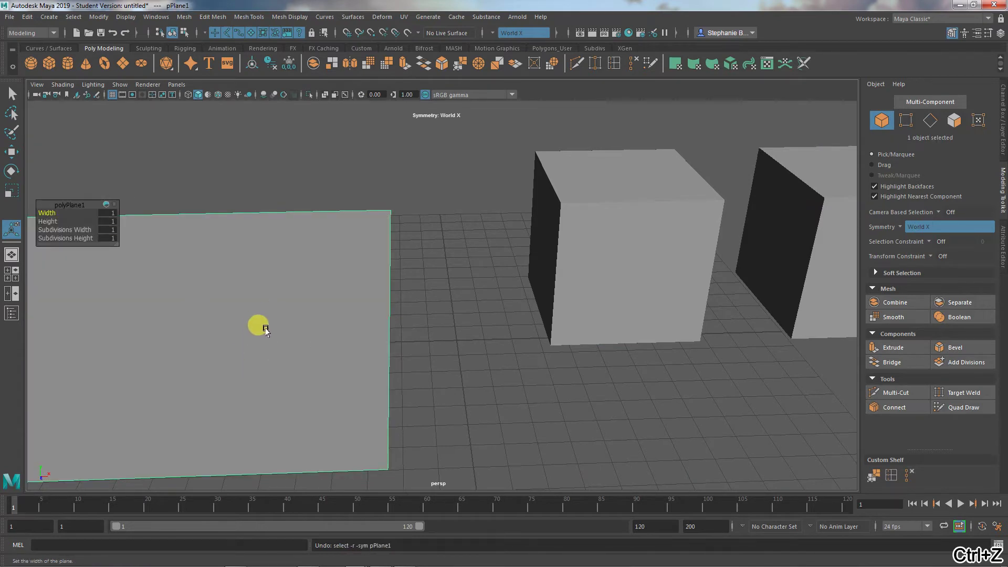
{"action": "key", "text": "ctrl+z"}
{"action": "key", "text": "ctrl+z"}
{"action": "key", "text": "ctrl+z"}
{"action": "key", "text": "ctrl+z"}
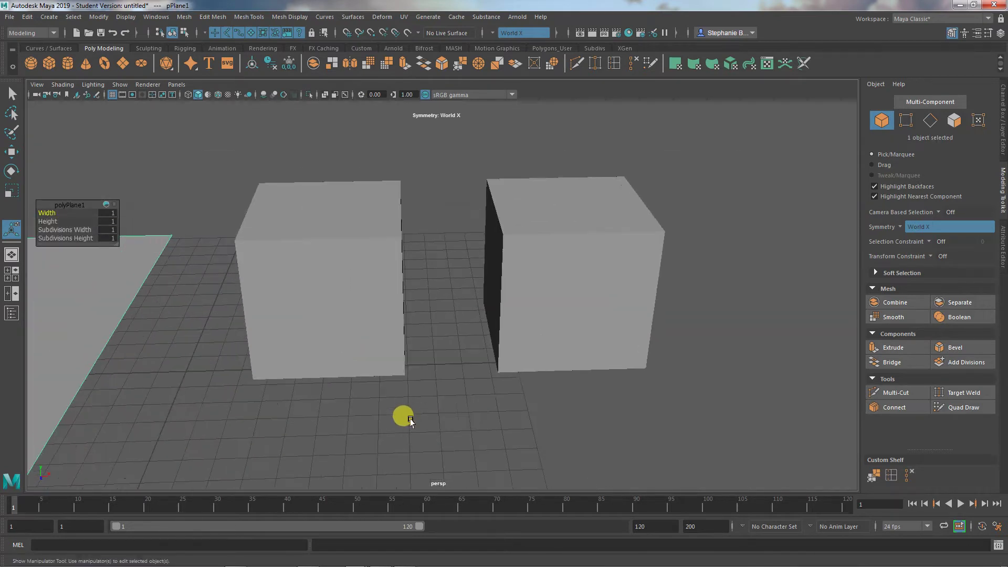
Step: Select pCube1 and turn on its smooth mesh preview with key 3
{"action": "left_click", "coordinate": [323, 334]}
{"action": "left_click", "coordinate": [502, 321]}
{"action": "left_click", "coordinate": [302, 305]}
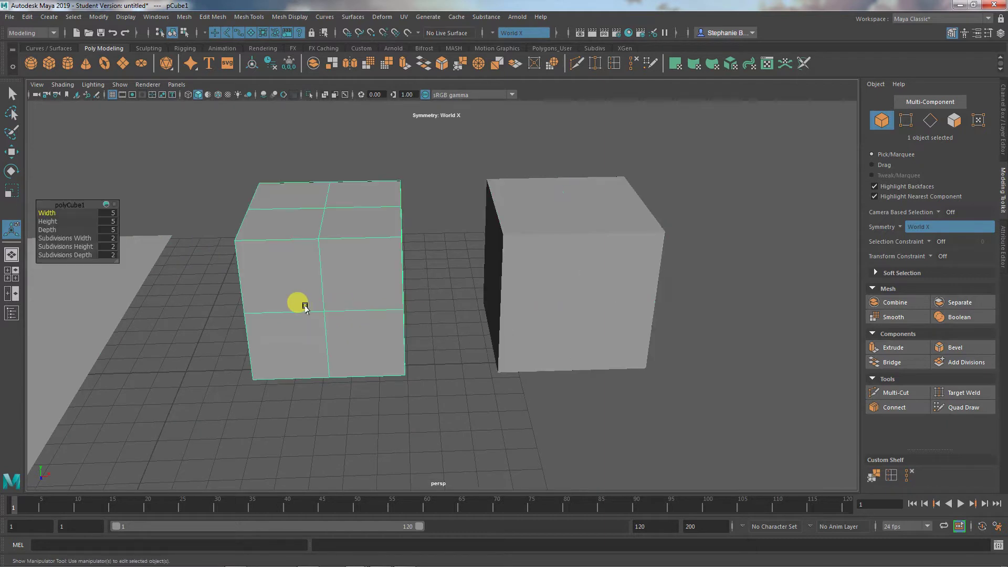
{"action": "key", "text": "3"}
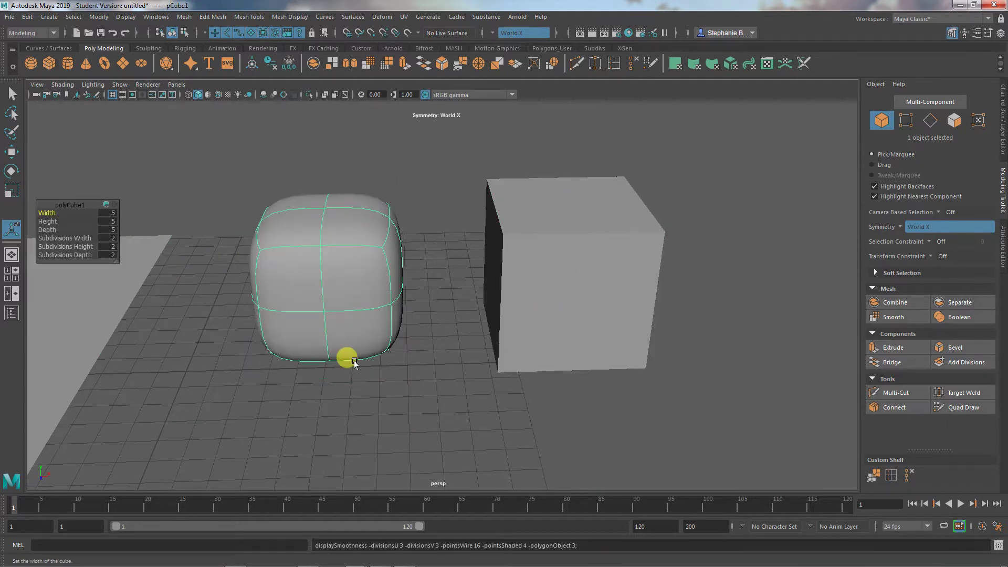
{"action": "left_click_drag", "start_coordinate": [349, 367], "coordinate": [349, 349], "text": "alt"}
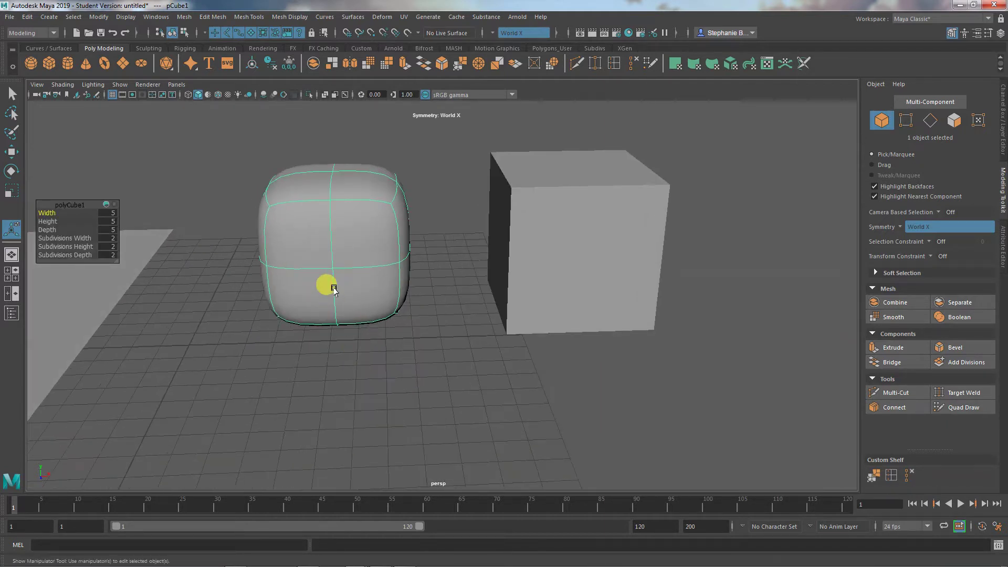
Step: Move the left cube leftward along X to about 4.26
{"action": "key", "text": "w"}
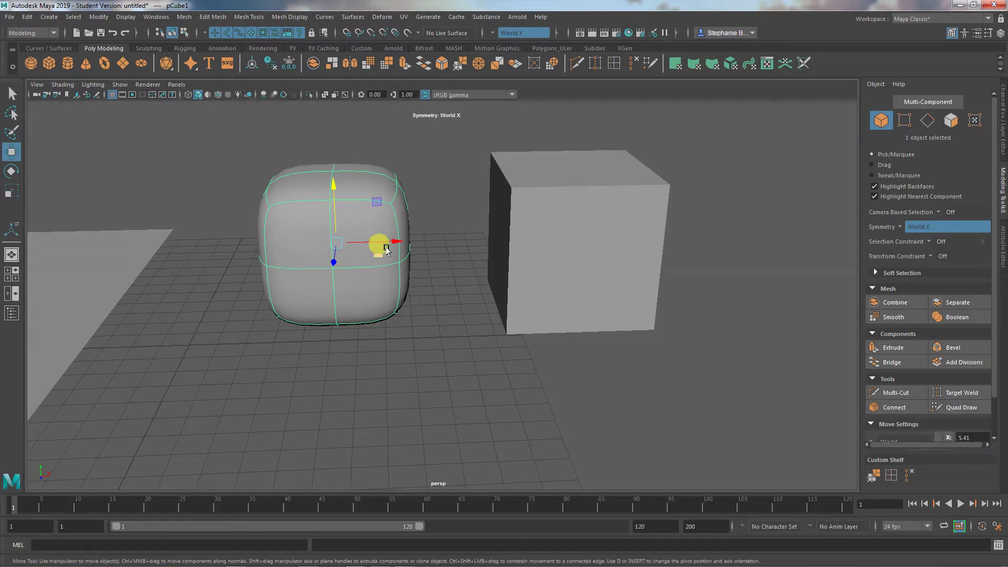
{"action": "left_click_drag", "start_coordinate": [383, 237], "coordinate": [359, 242]}
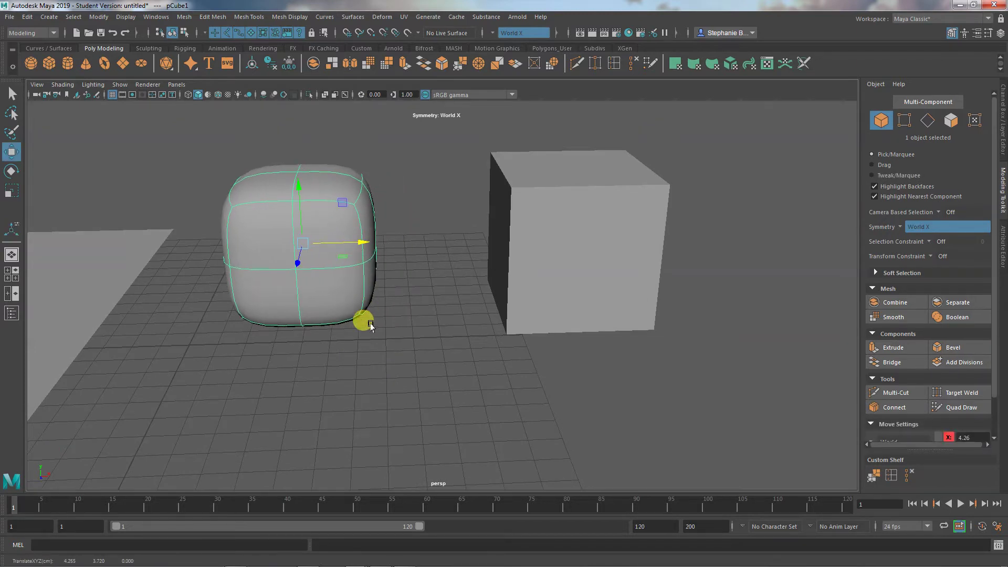
{"action": "mouse_move", "coordinate": [367, 322]}
{"action": "left_mouse_down", "text": "alt"}
{"action": "mouse_move", "coordinate": [376, 326]}
{"action": "mouse_move", "coordinate": [367, 329]}
{"action": "left_mouse_up", "text": "alt"}
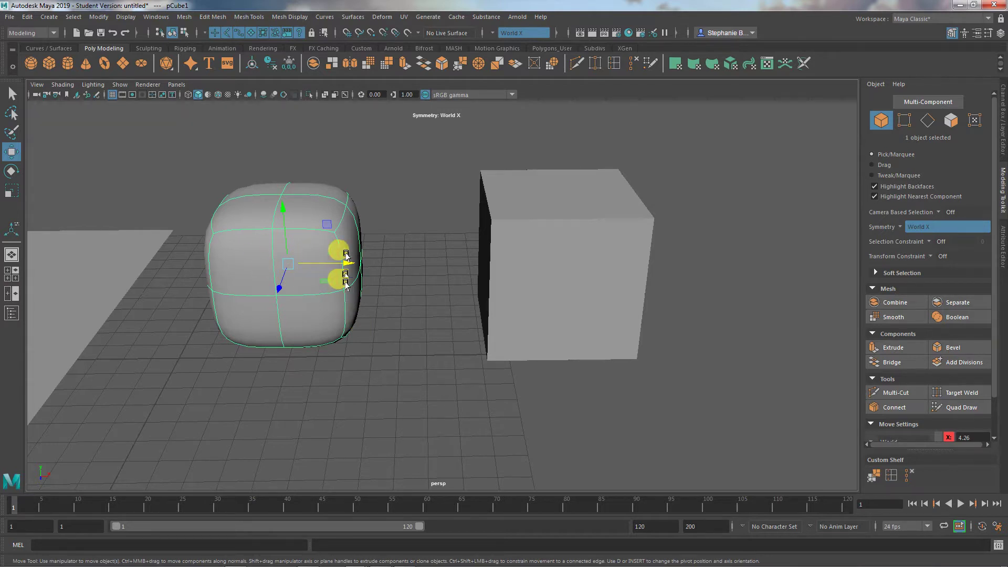
Step: Select the right cube pCube2 and frame the camera around it
{"action": "left_click", "coordinate": [562, 261]}
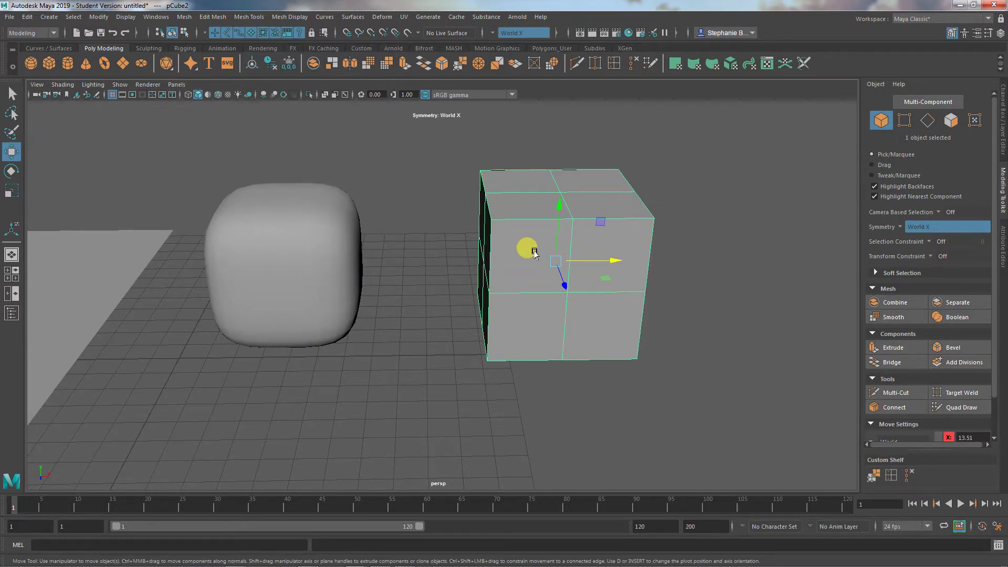
{"action": "left_click", "coordinate": [326, 264]}
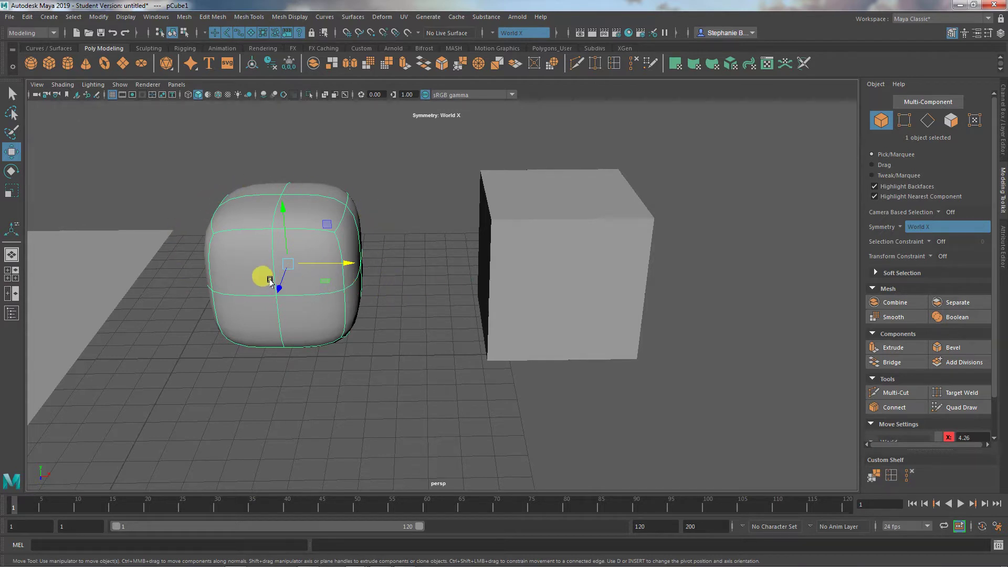
{"action": "left_click", "coordinate": [615, 303]}
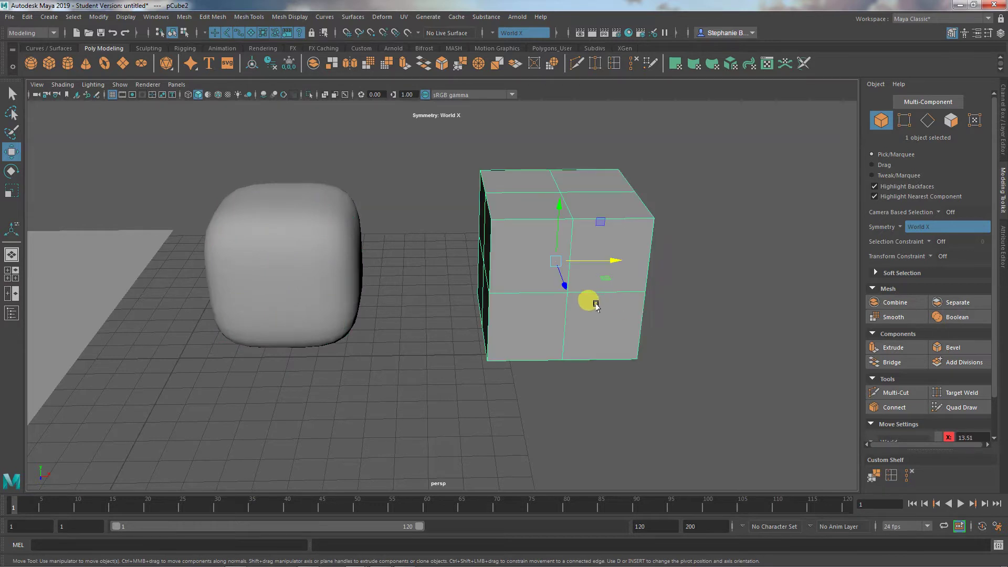
{"action": "middle_click_drag", "start_coordinate": [590, 300], "coordinate": [533, 300], "text": "alt"}
{"action": "right_click_drag", "start_coordinate": [480, 356], "coordinate": [541, 376], "text": "alt"}
{"action": "mouse_move", "coordinate": [541, 377]}
{"action": "left_mouse_down", "text": "alt"}
{"action": "mouse_move", "coordinate": [547, 367]}
{"action": "mouse_move", "coordinate": [531, 378]}
{"action": "left_mouse_up", "text": "alt"}
{"action": "scroll", "coordinate": [535, 379], "scroll_direction": "up", "scroll_amount": 2}
{"action": "right_click_drag", "start_coordinate": [534, 379], "coordinate": [401, 401], "text": "alt"}
{"action": "middle_click_drag", "start_coordinate": [401, 401], "coordinate": [426, 374], "text": "alt"}
Step: Apply Smooth to the right cube, inspect it, then undo the smoothing
{"action": "left_click", "coordinate": [892, 319]}
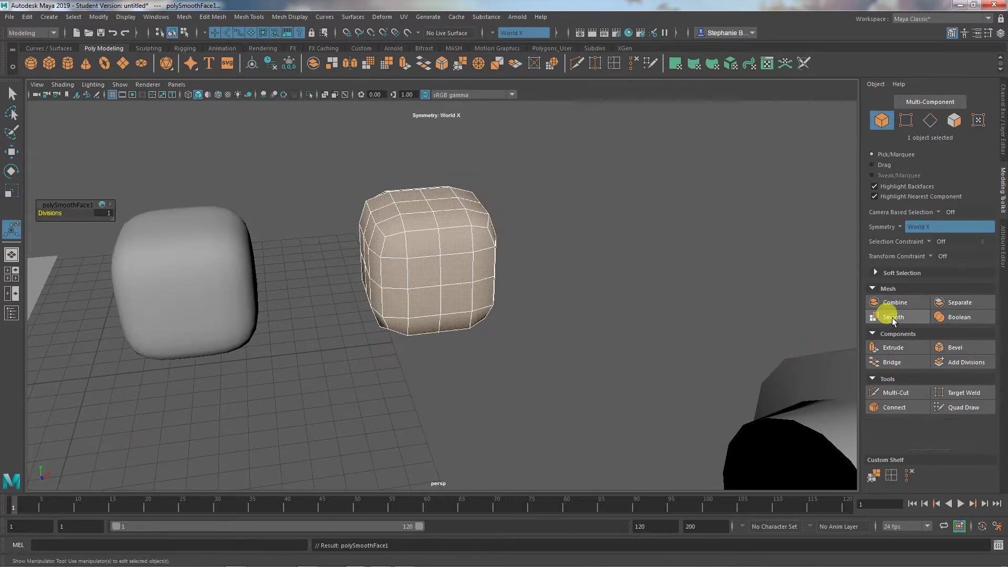
{"action": "left_click_drag", "start_coordinate": [493, 345], "coordinate": [331, 299], "text": "alt"}
{"action": "left_click", "coordinate": [481, 349]}
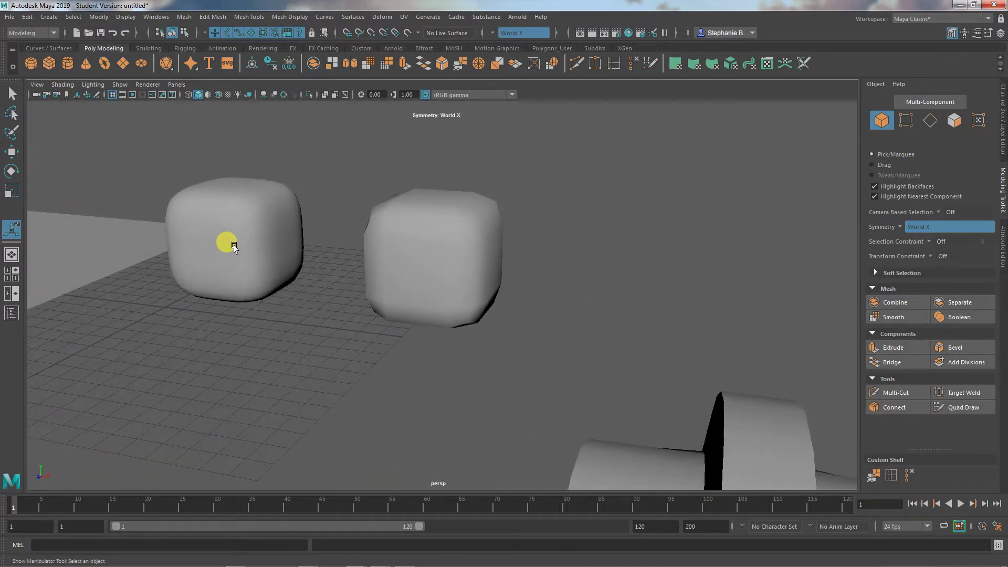
{"action": "left_click_drag", "start_coordinate": [234, 247], "coordinate": [283, 313], "text": "alt"}
{"action": "left_click", "coordinate": [397, 305]}
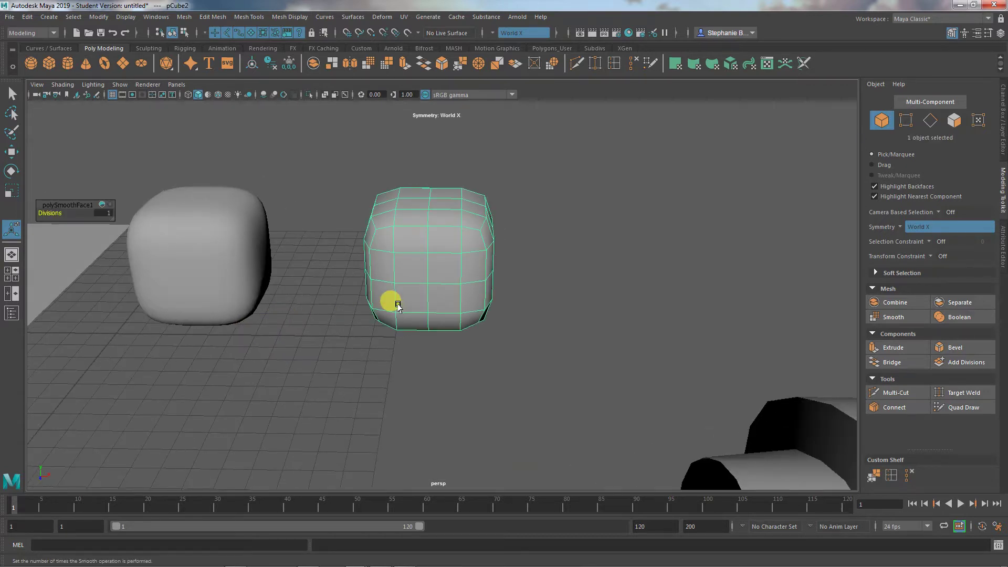
{"action": "key", "text": "ctrl+z"}
{"action": "key", "text": "ctrl+z"}
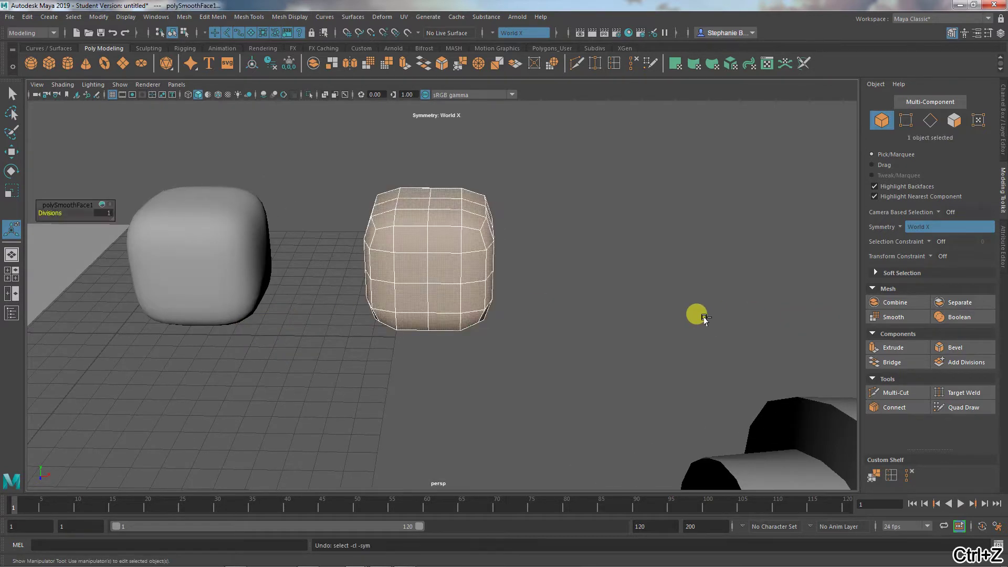
{"action": "key", "text": "ctrl+z"}
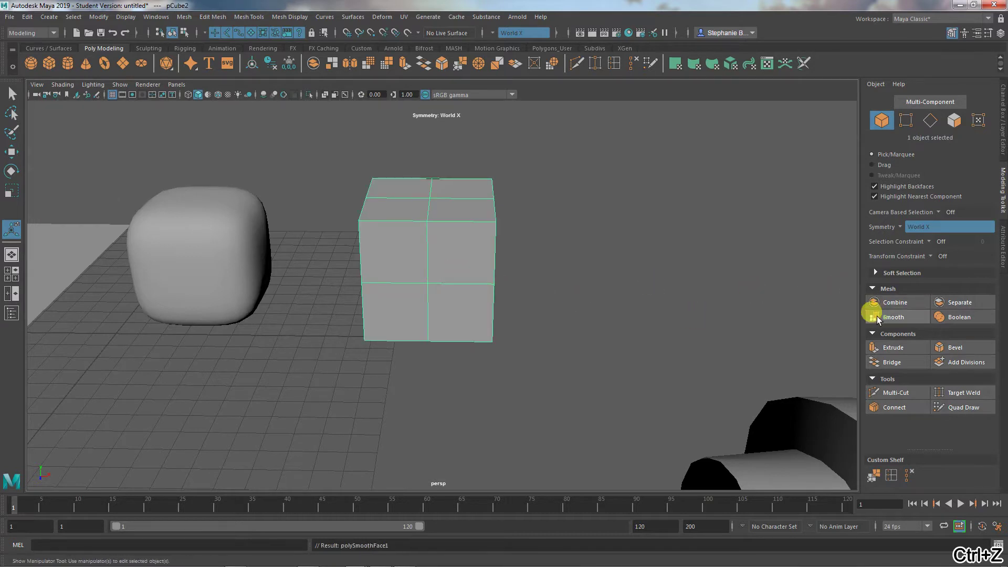
Step: Reapply Smooth to the right cube, test Divisions 2, then undo back to 1
{"action": "left_click", "coordinate": [888, 317]}
{"action": "left_click_drag", "start_coordinate": [50, 212], "coordinate": [53, 214]}
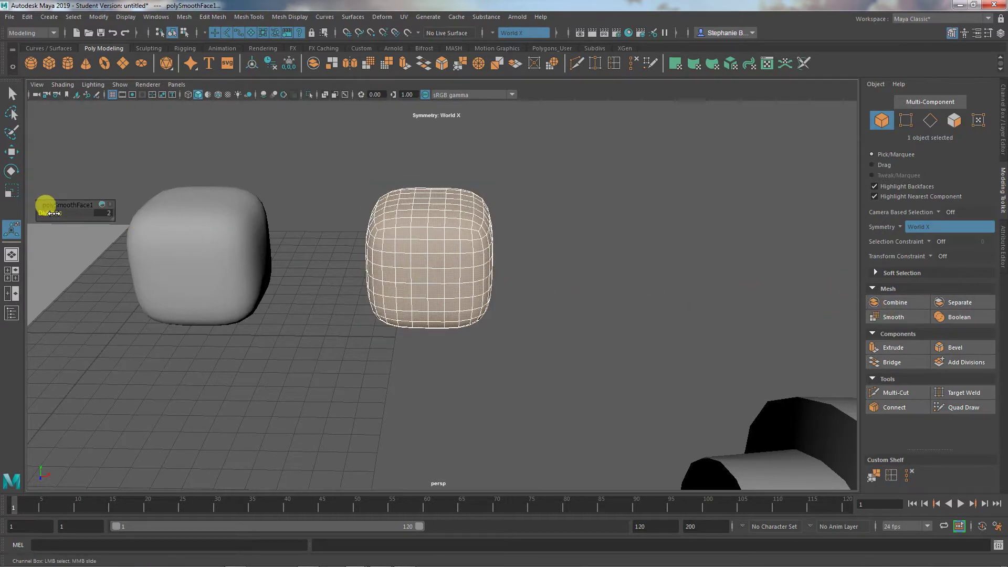
{"action": "left_click", "coordinate": [355, 387]}
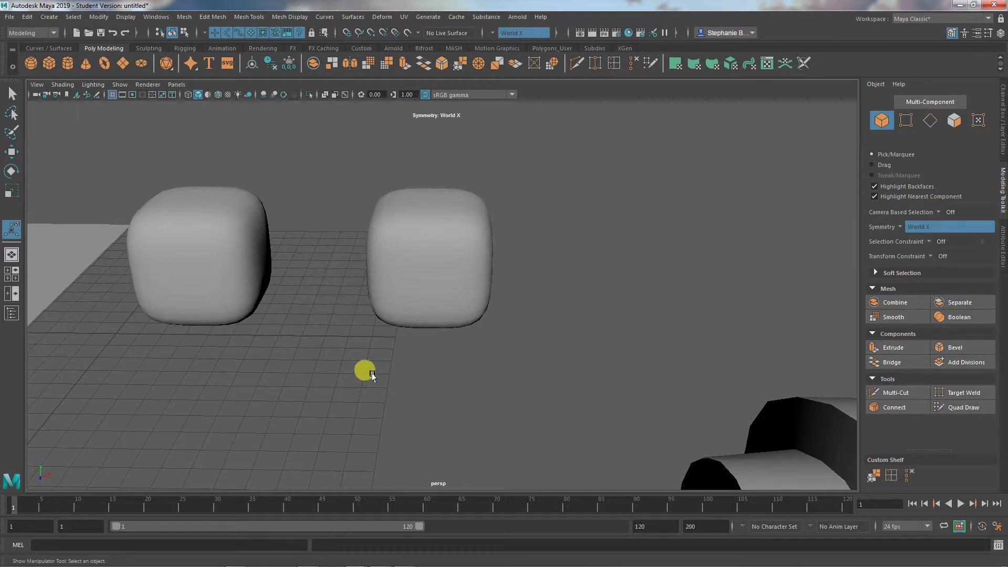
{"action": "mouse_move", "coordinate": [372, 374]}
{"action": "left_mouse_down", "text": "alt"}
{"action": "mouse_move", "coordinate": [353, 376]}
{"action": "mouse_move", "coordinate": [356, 365]}
{"action": "mouse_move", "coordinate": [202, 268]}
{"action": "left_mouse_up", "text": "alt"}
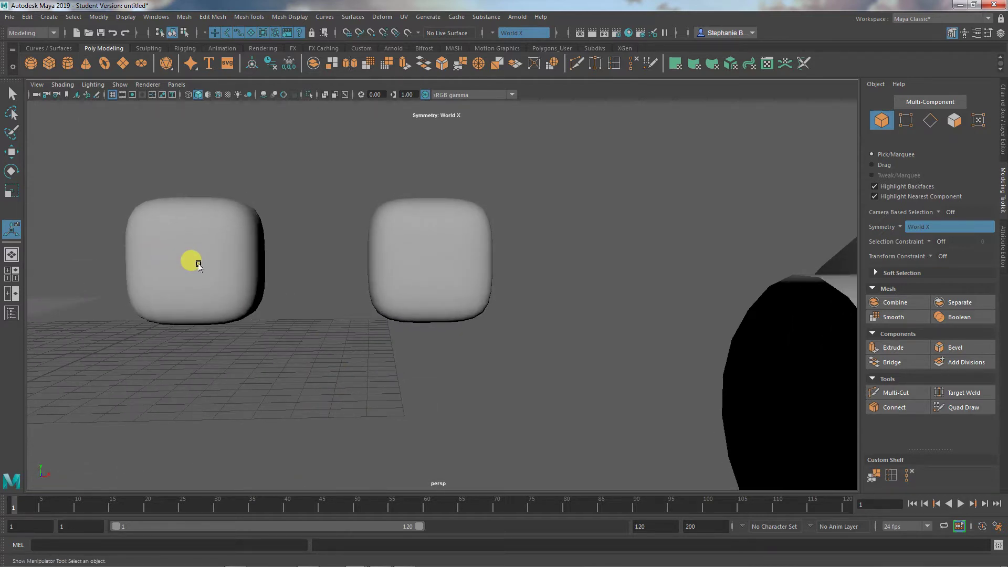
{"action": "key", "text": "ctrl+z"}
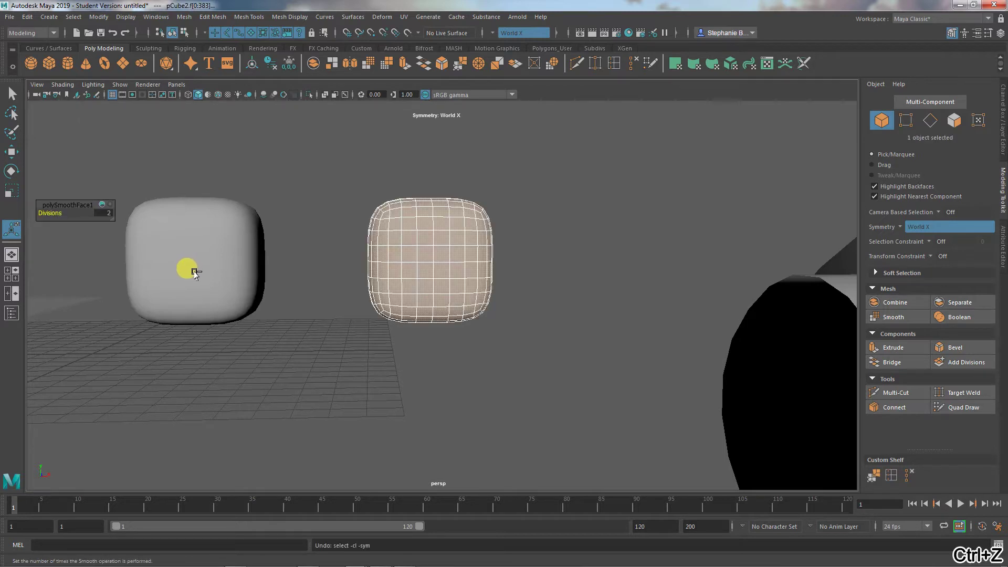
{"action": "key", "text": "ctrl+z"}
{"action": "left_click_drag", "start_coordinate": [326, 309], "coordinate": [354, 349], "text": "alt"}
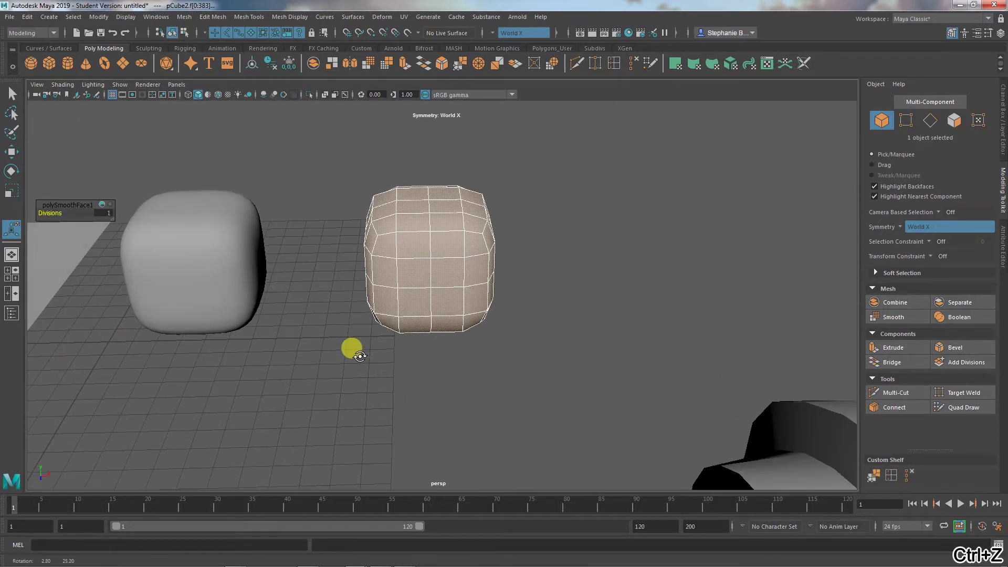
Step: Turn off pCube1's smooth preview with key 1, then show pCube2's channels
{"action": "left_click", "coordinate": [221, 264]}
{"action": "key", "text": "1"}
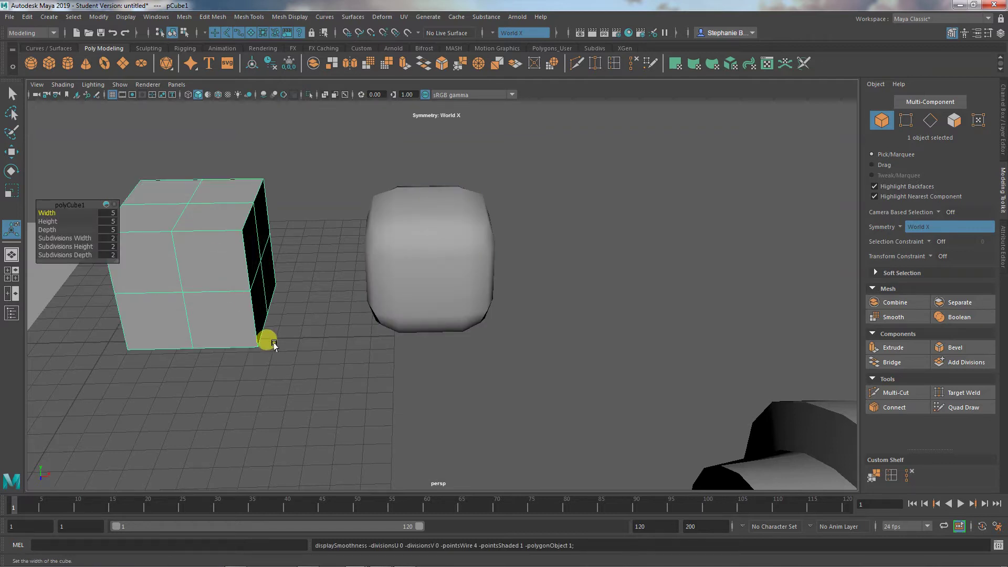
{"action": "left_click", "coordinate": [452, 265]}
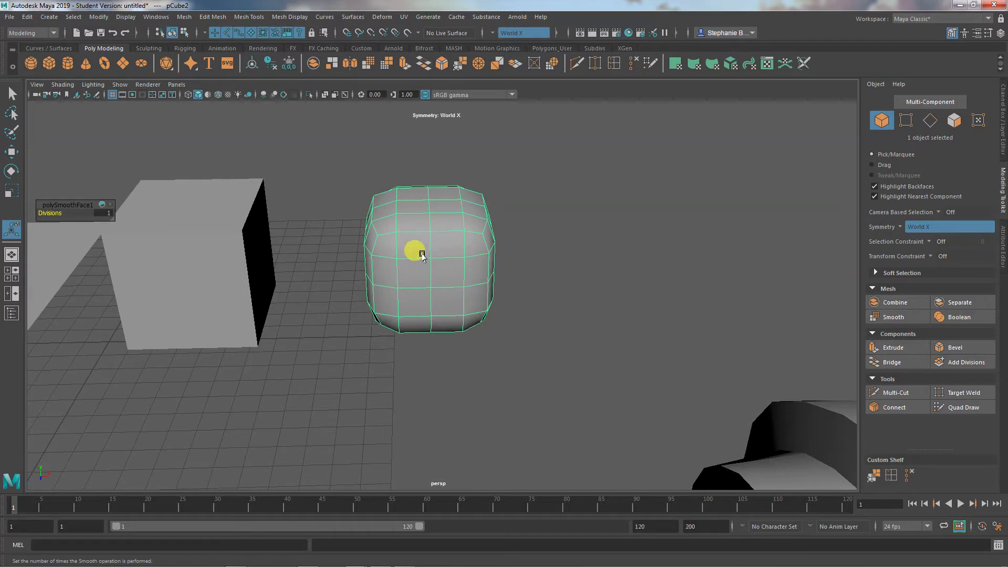
{"action": "left_click", "coordinate": [1004, 139]}
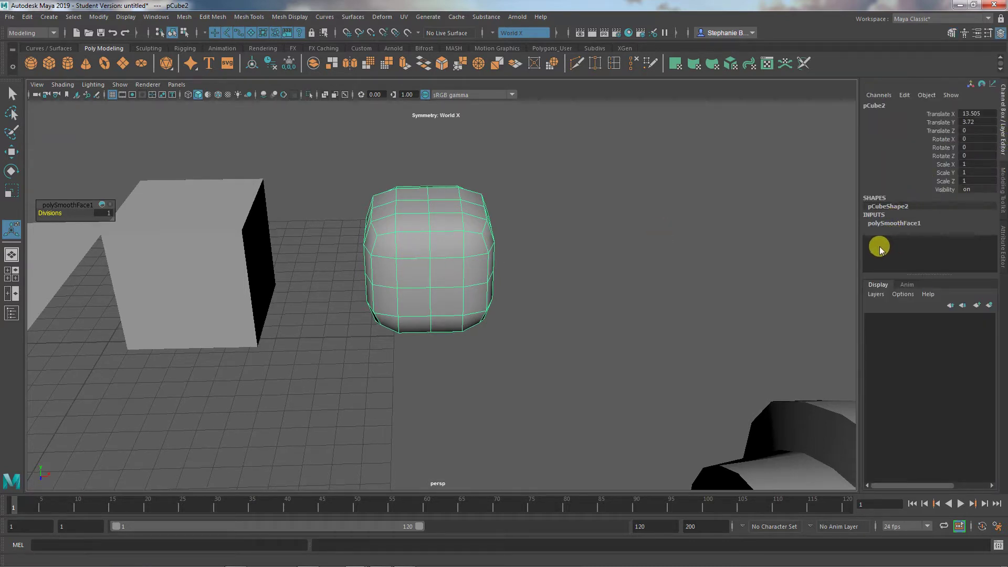
Step: Select a front face of the right cube and extrude it outward
{"action": "right_click_drag", "start_coordinate": [423, 240], "coordinate": [448, 272]}
{"action": "left_click", "coordinate": [447, 273]}
{"action": "left_click", "coordinate": [1002, 195]}
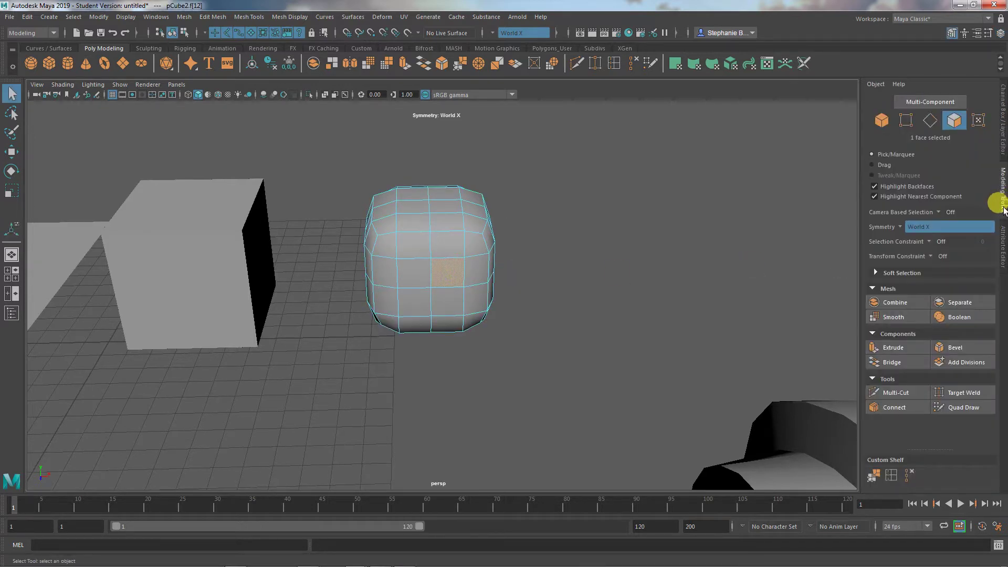
{"action": "left_click", "coordinate": [895, 345]}
{"action": "left_click_drag", "start_coordinate": [443, 288], "coordinate": [462, 309]}
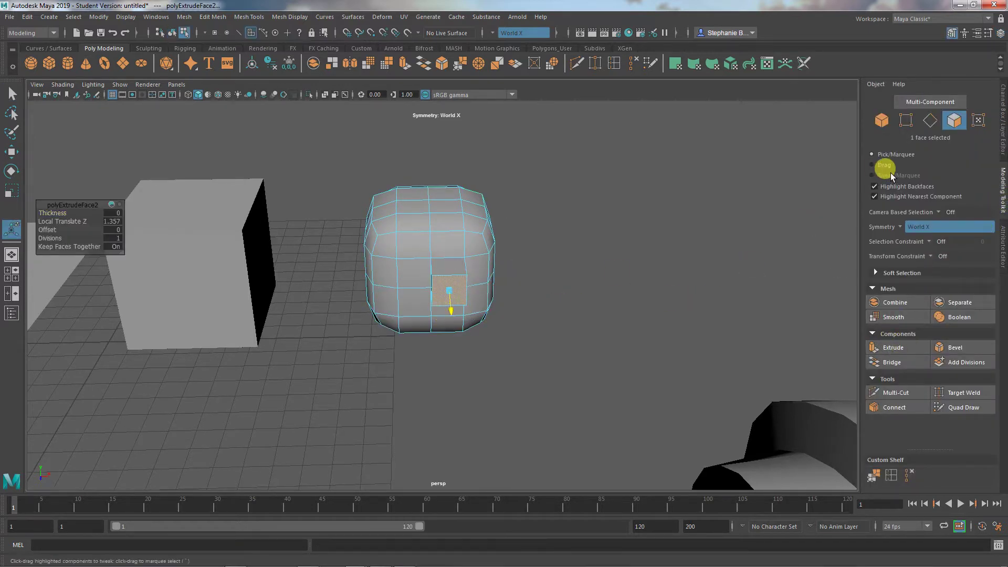
Step: Return to Object Mode and undo the face extrusion and smoothing
{"action": "left_click", "coordinate": [1002, 138]}
{"action": "scroll", "coordinate": [899, 210], "scroll_direction": "down", "scroll_amount": 2}
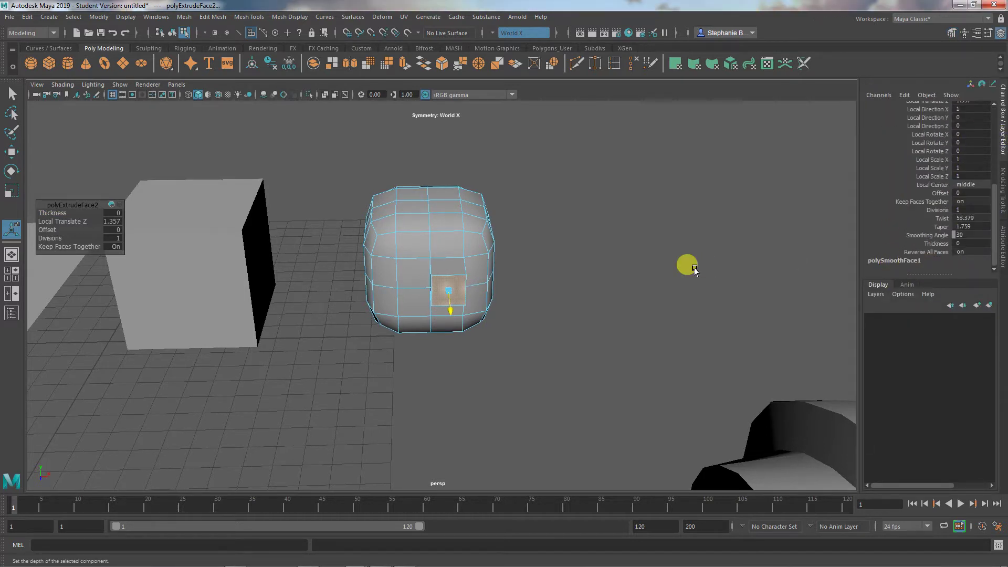
{"action": "left_click", "coordinate": [689, 265]}
{"action": "right_click_drag", "start_coordinate": [442, 238], "coordinate": [470, 228]}
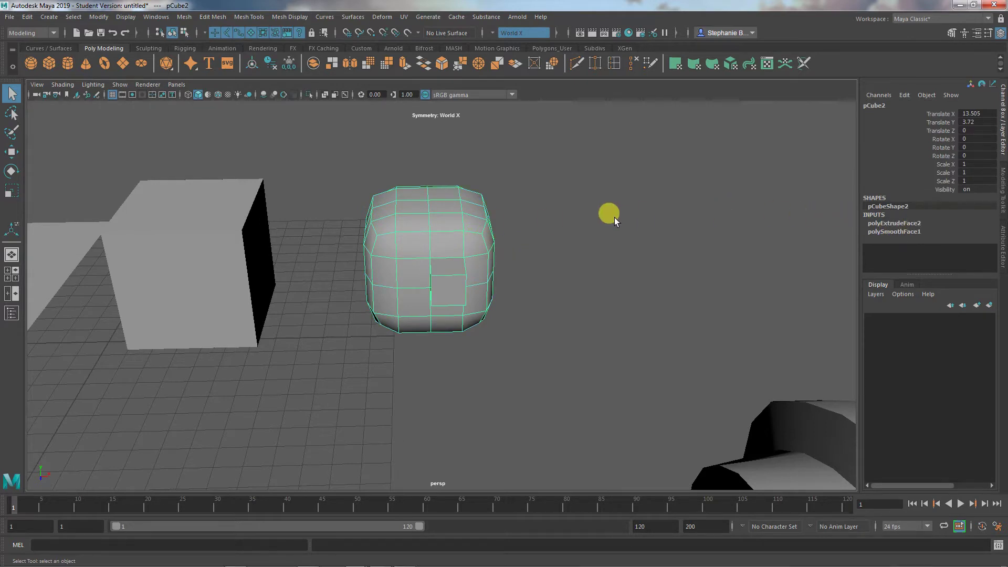
{"action": "key", "text": "ctrl+z"}
{"action": "key", "text": "ctrl+z"}
{"action": "key", "text": "ctrl+z"}
{"action": "key", "text": "ctrl+z"}
{"action": "key", "text": "ctrl+z"}
{"action": "key", "text": "ctrl+z"}
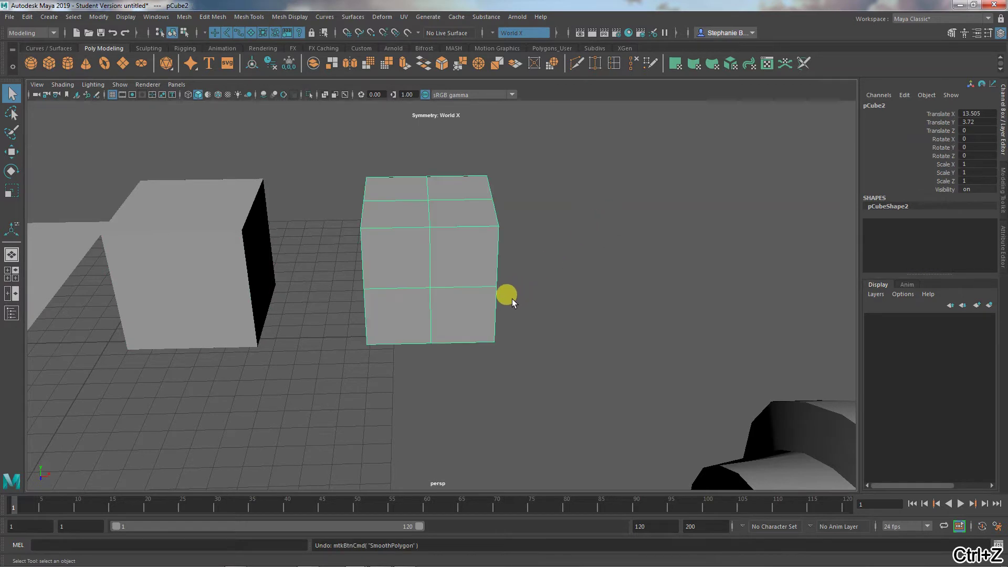
Step: Show the left cube as a smooth preview with its original cage around it (3, then 2)
{"action": "left_click_drag", "start_coordinate": [507, 314], "coordinate": [482, 364], "text": "alt"}
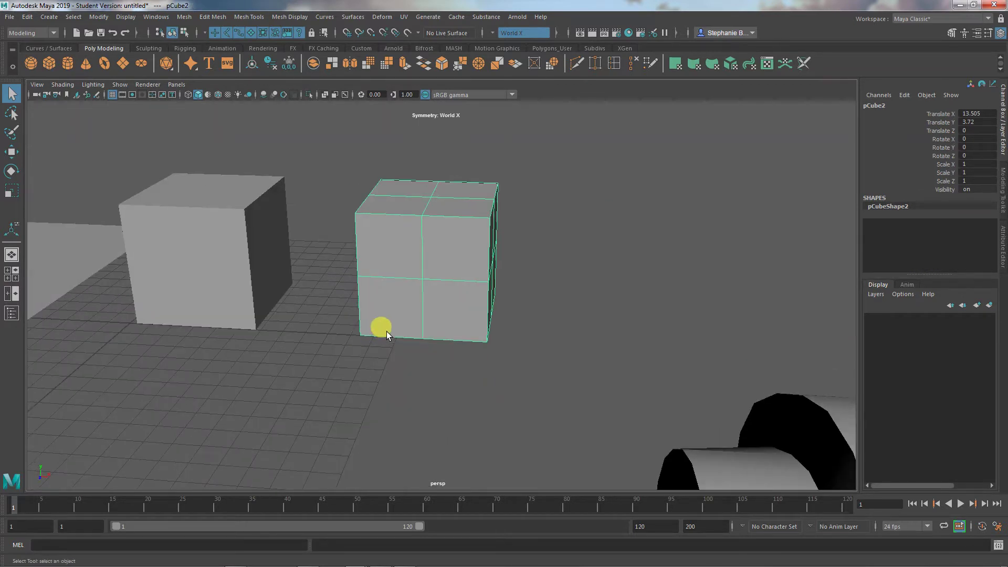
{"action": "left_click", "coordinate": [251, 242]}
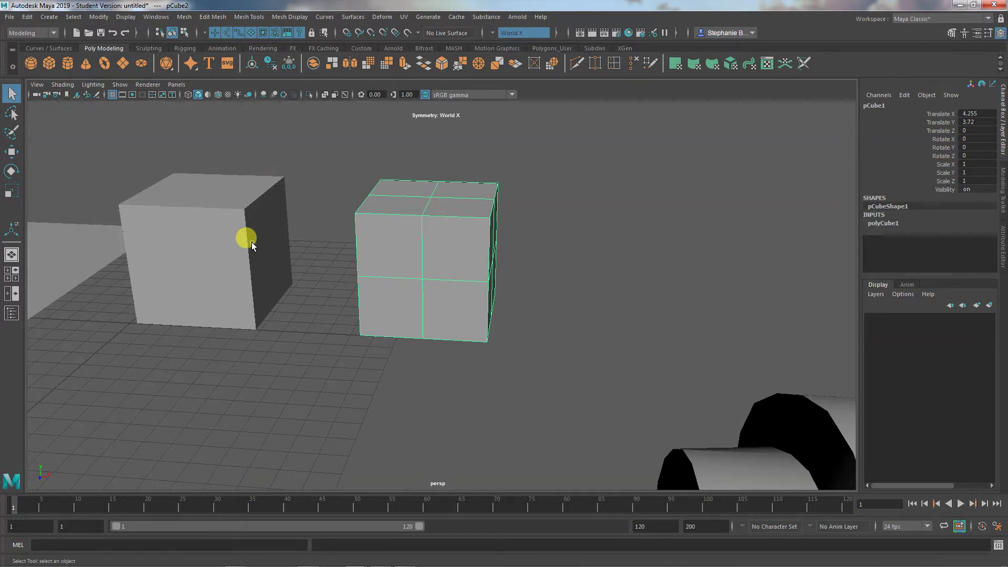
{"action": "key", "text": "3"}
{"action": "key", "text": "2"}
{"action": "left_click_drag", "start_coordinate": [222, 341], "coordinate": [266, 341], "text": "alt"}
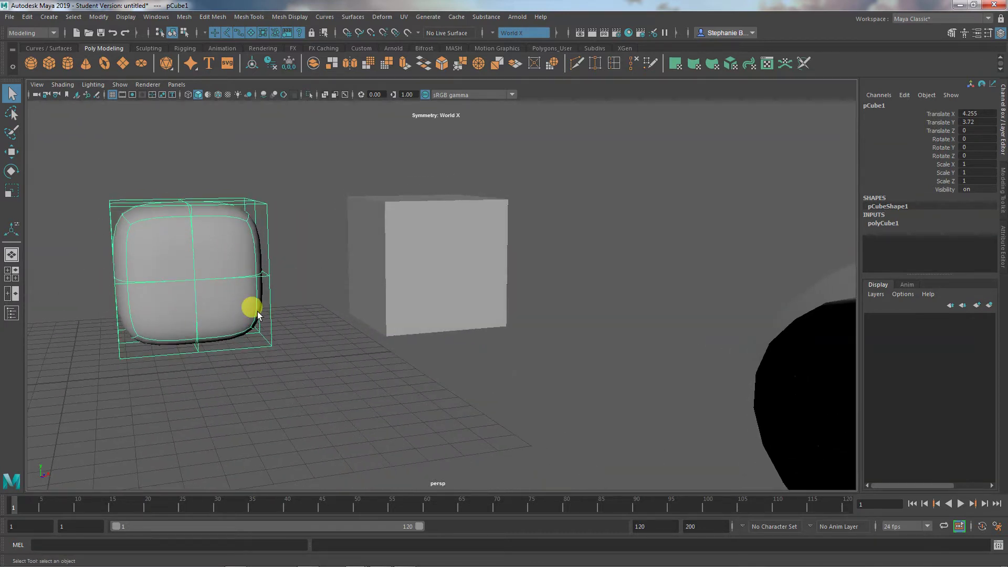
{"action": "left_click_drag", "start_coordinate": [334, 304], "coordinate": [295, 326], "text": "alt"}
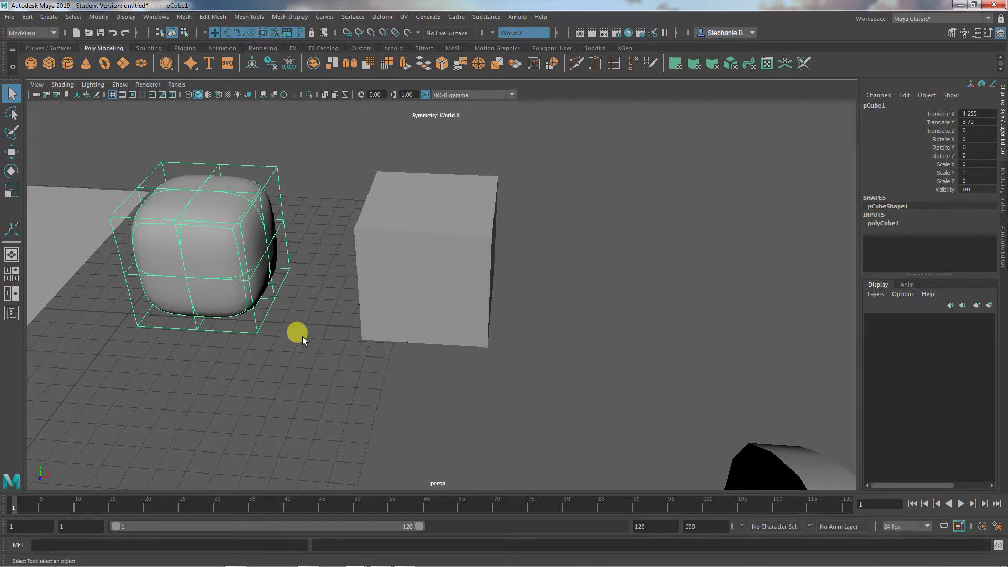
Step: Select the right cube and pick its top edges
{"action": "left_click_drag", "start_coordinate": [313, 360], "coordinate": [387, 288], "text": "alt"}
{"action": "left_click", "coordinate": [387, 288]}
{"action": "left_click_drag", "start_coordinate": [354, 362], "coordinate": [421, 378], "text": "alt"}
{"action": "right_click_drag", "start_coordinate": [427, 267], "coordinate": [429, 247]}
{"action": "left_click", "coordinate": [406, 184]}
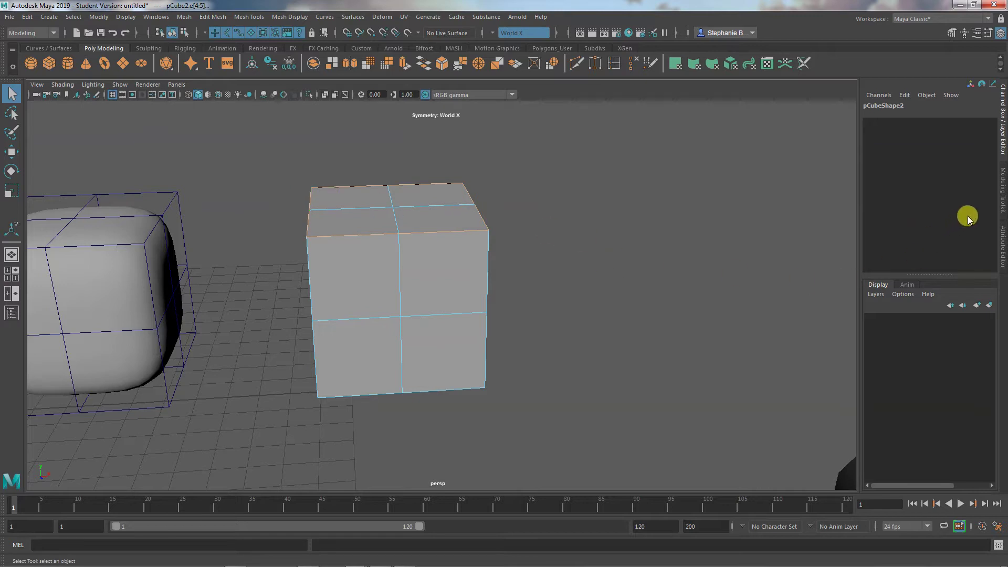
Step: Bevel the right cube's top edges with 3 segments, Chamfer off and a narrower Fraction
{"action": "left_click", "coordinate": [1001, 200]}
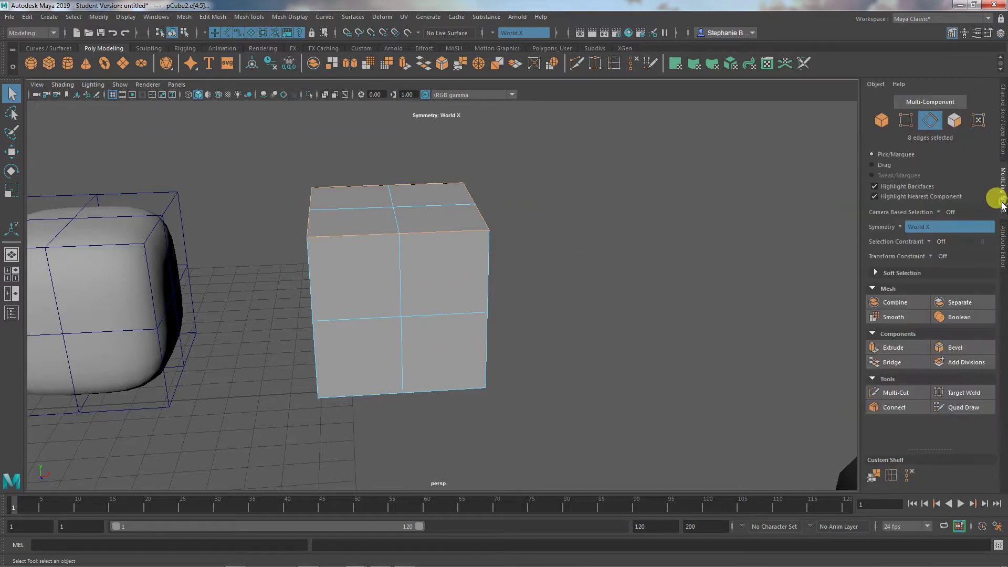
{"action": "left_click", "coordinate": [958, 347]}
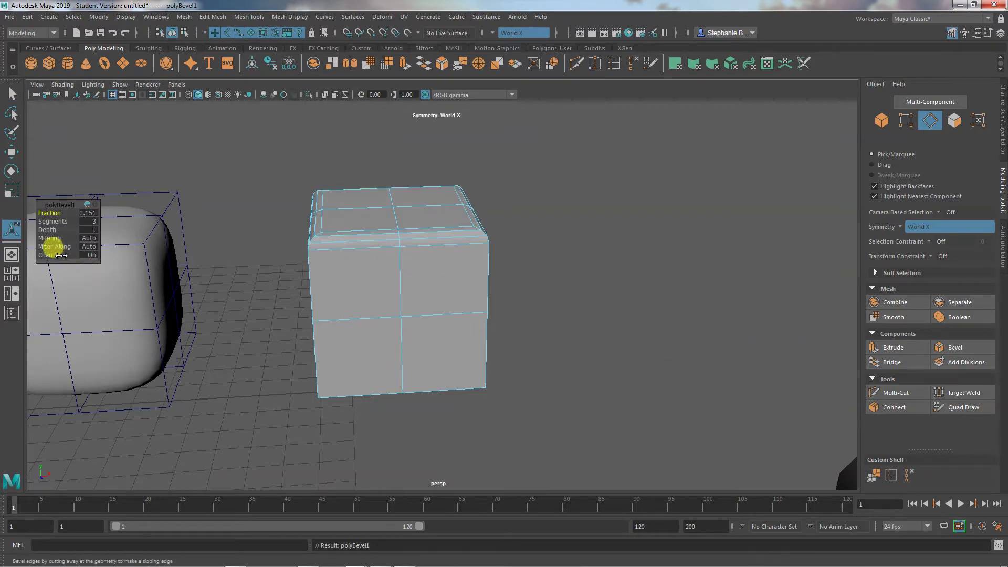
{"action": "left_click_drag", "start_coordinate": [58, 254], "coordinate": [16, 250]}
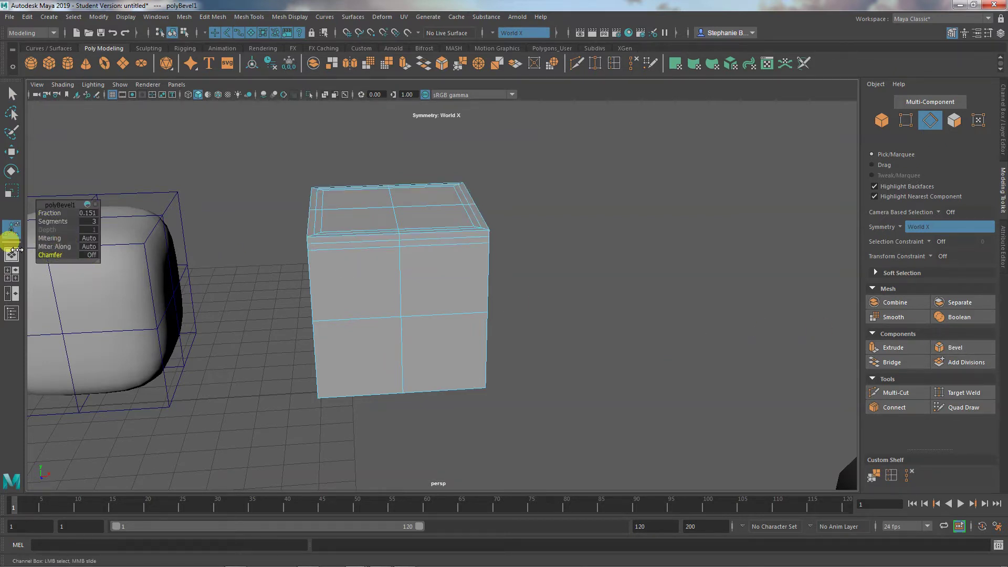
{"action": "left_click_drag", "start_coordinate": [39, 205], "coordinate": [44, 213]}
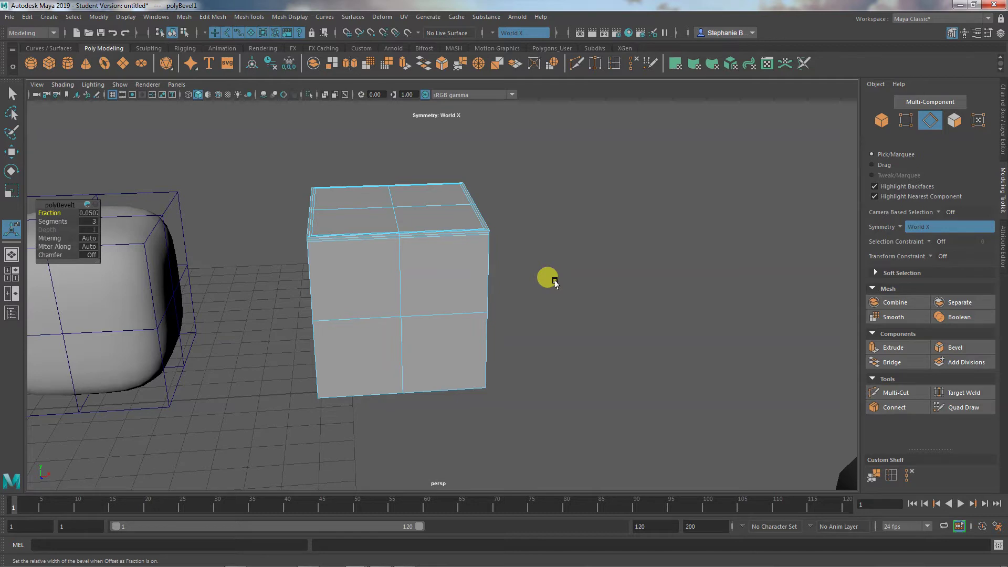
{"action": "middle_click_drag", "start_coordinate": [461, 349], "coordinate": [545, 355], "text": "alt"}
Step: Toggle the left cube's smooth preview on and back off
{"action": "left_click", "coordinate": [236, 306]}
{"action": "key", "text": "1"}
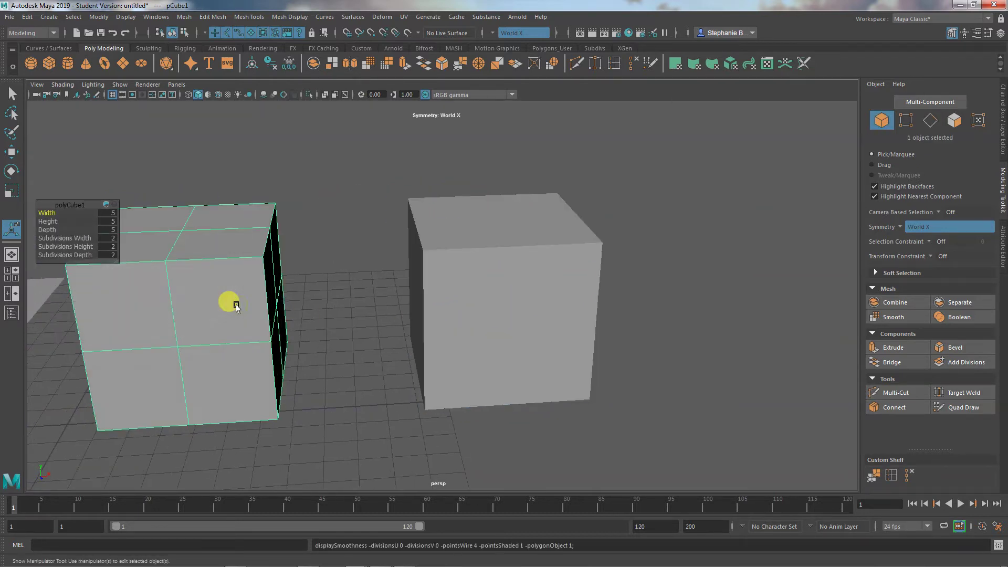
{"action": "middle_click_drag", "start_coordinate": [227, 297], "coordinate": [302, 310], "text": "alt"}
{"action": "left_click_drag", "start_coordinate": [302, 311], "coordinate": [283, 312], "text": "alt"}
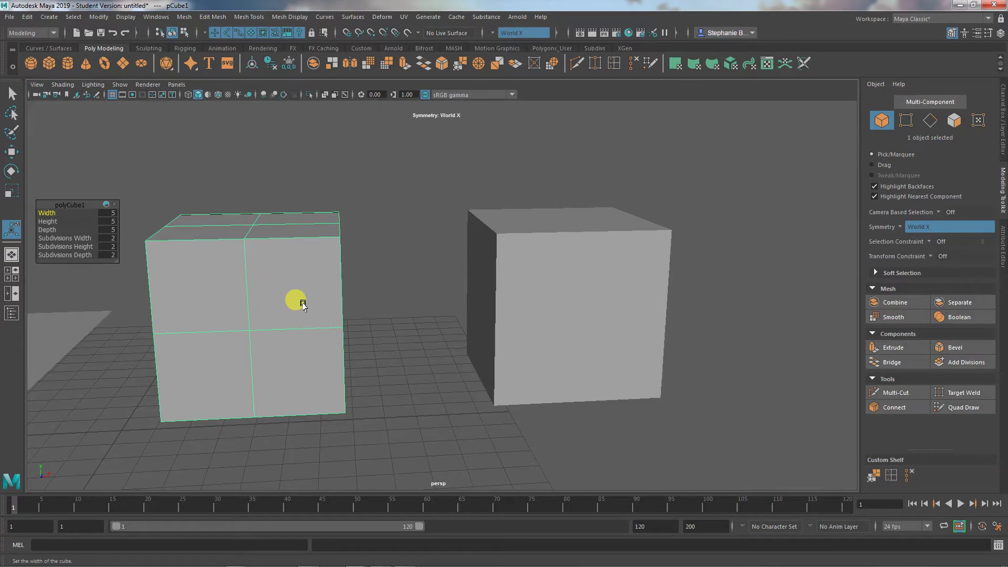
{"action": "key", "text": "3"}
{"action": "key", "text": "1"}
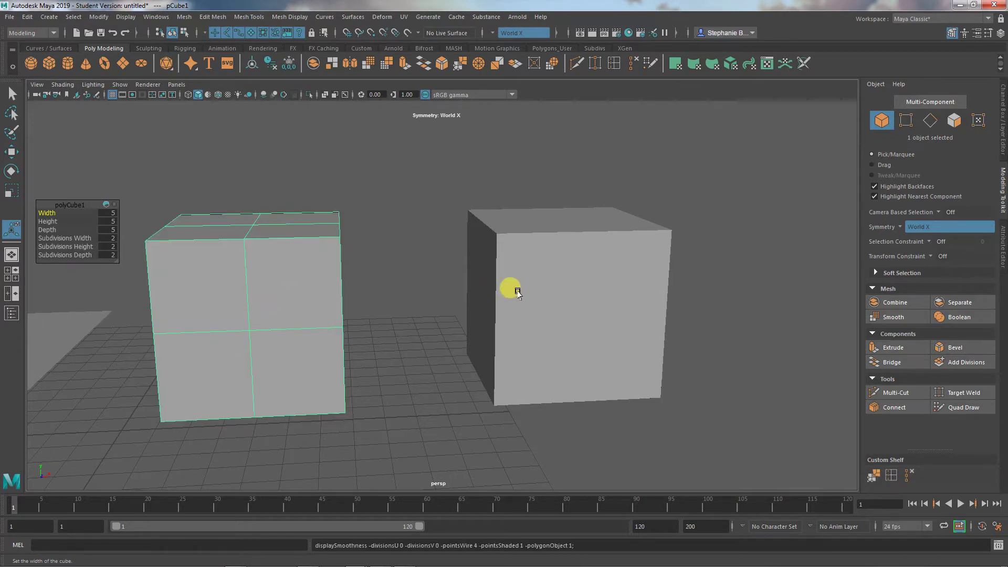
Step: Frame the bevelled right cube and briefly view it in smooth preview
{"action": "left_click", "coordinate": [514, 288]}
{"action": "key", "text": "f"}
{"action": "key", "text": "ctrl+b"}
{"action": "right_click_drag", "start_coordinate": [331, 325], "coordinate": [421, 274], "text": "alt"}
{"action": "left_click_drag", "start_coordinate": [428, 277], "coordinate": [434, 345], "text": "alt"}
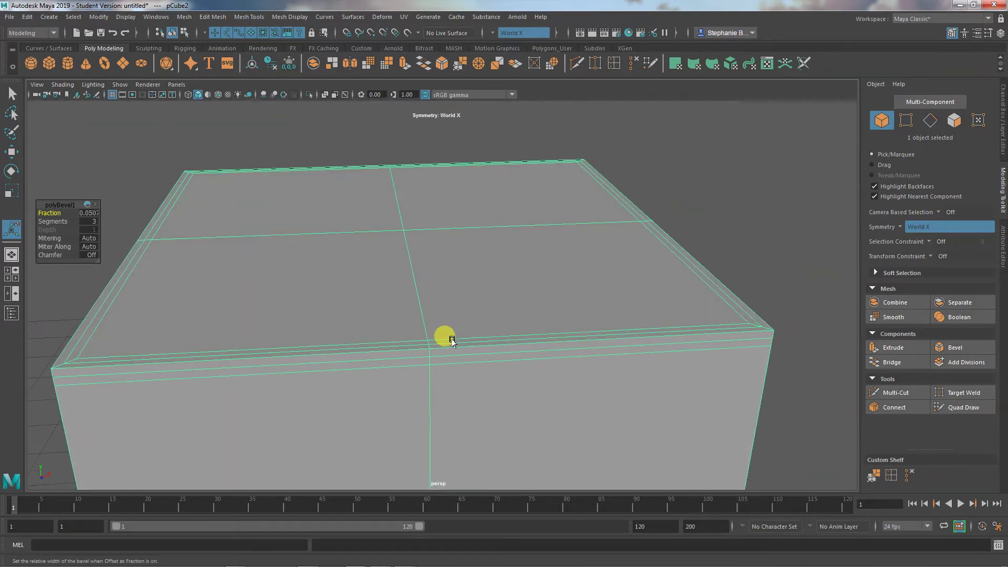
{"action": "middle_click_drag", "start_coordinate": [446, 338], "coordinate": [481, 310], "text": "alt"}
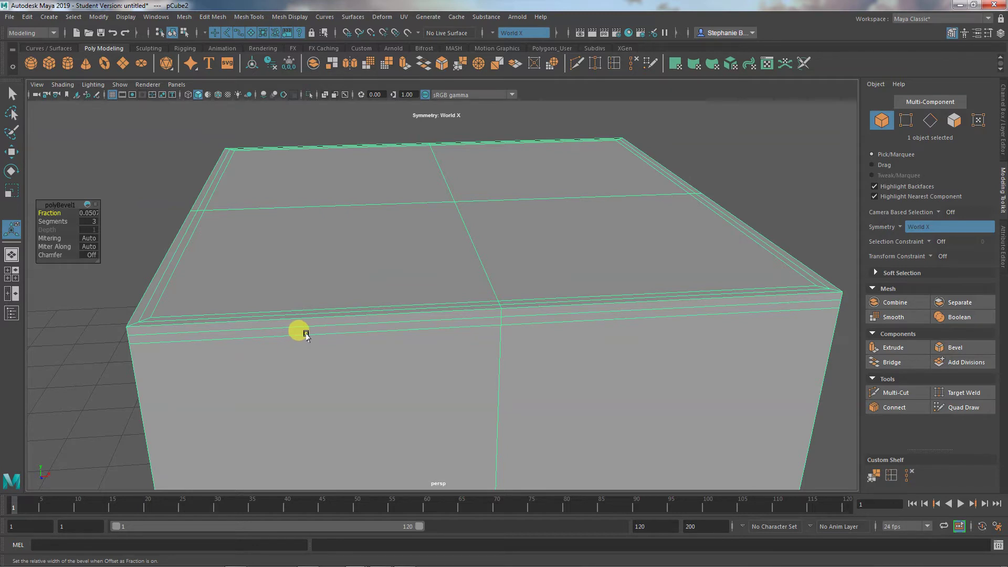
{"action": "key", "text": "3"}
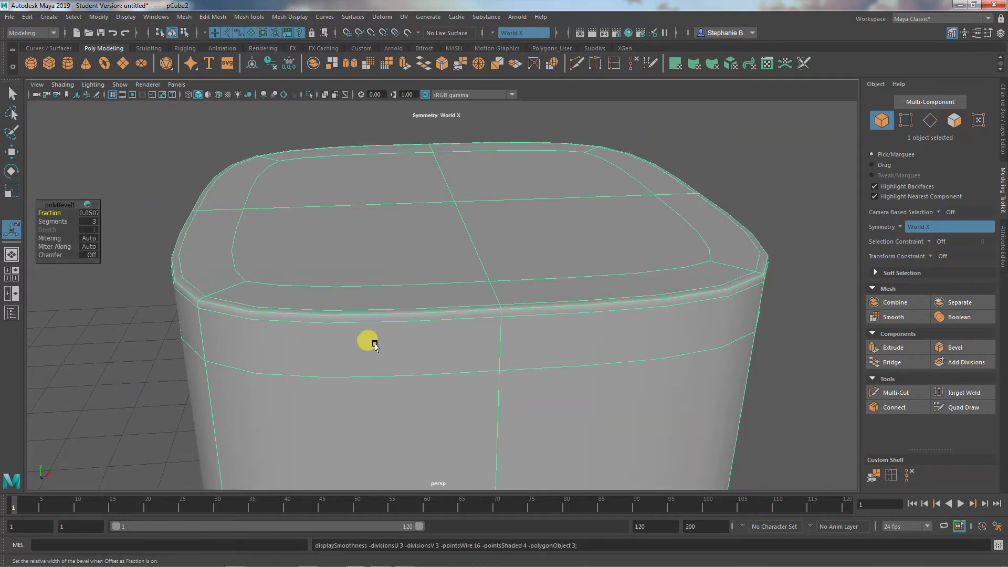
{"action": "right_click_drag", "start_coordinate": [361, 340], "coordinate": [225, 355], "text": "alt"}
{"action": "mouse_move", "coordinate": [241, 365]}
{"action": "left_mouse_down", "text": "alt"}
{"action": "mouse_move", "coordinate": [267, 359]}
{"action": "mouse_move", "coordinate": [256, 363]}
{"action": "left_mouse_up", "text": "alt"}
{"action": "key", "text": "1"}
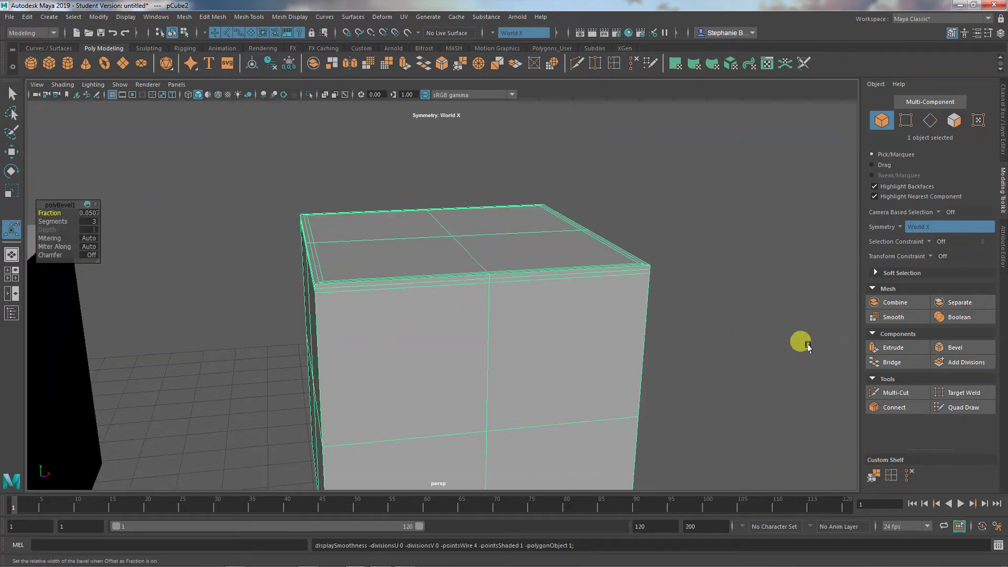
Step: Apply a real Smooth to the bevelled cube, then undo back to a zero-width bevel
{"action": "left_click", "coordinate": [888, 319]}
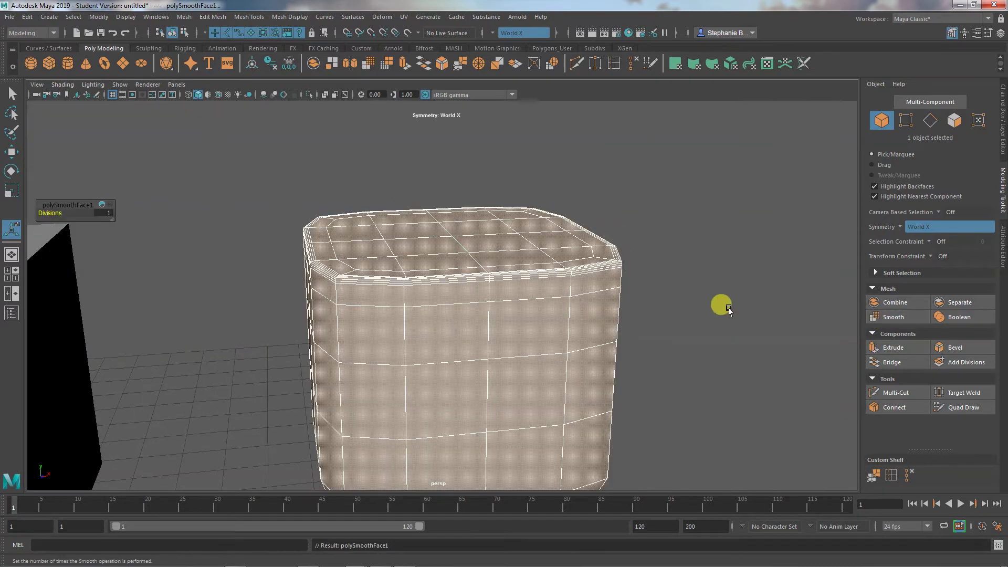
{"action": "key", "text": "ctrl+z"}
{"action": "key", "text": "ctrl+z"}
{"action": "key", "text": "ctrl+z"}
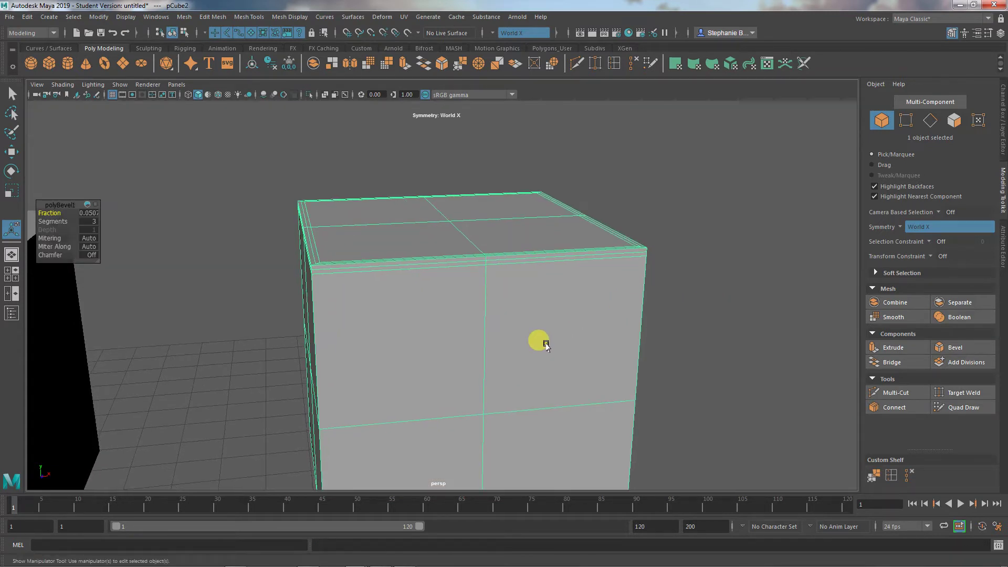
{"action": "key", "text": "ctrl+z"}
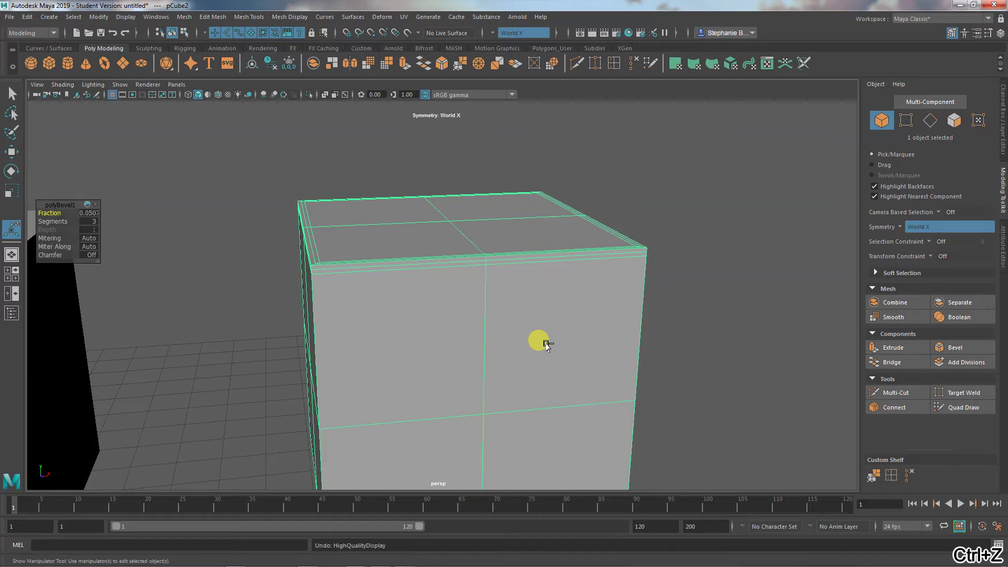
{"action": "key", "text": "ctrl+z"}
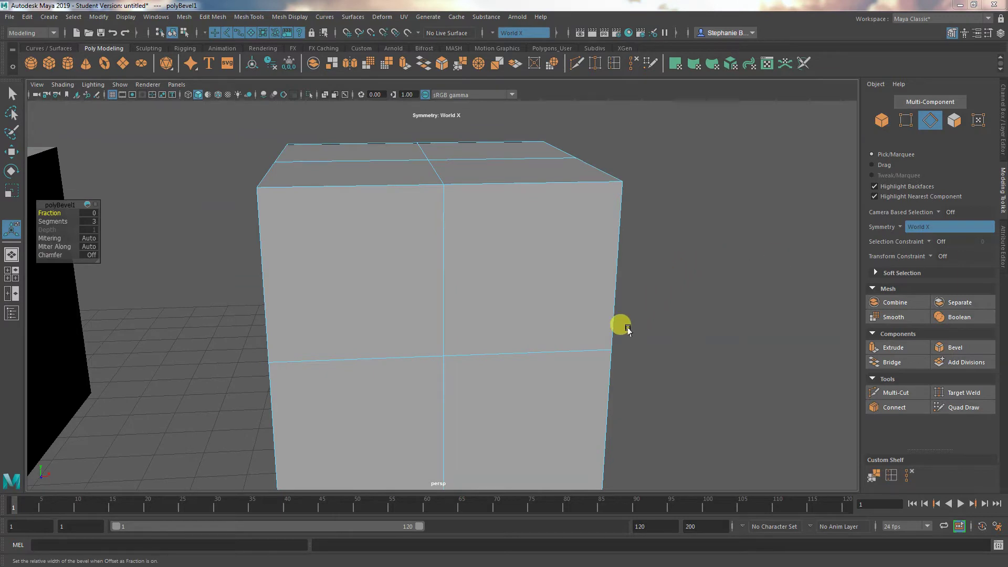
Step: Raise the polyBevel1 Fraction from 0 to 0.05, then return to object selection
{"action": "left_click_drag", "start_coordinate": [627, 328], "coordinate": [604, 331], "text": "alt"}
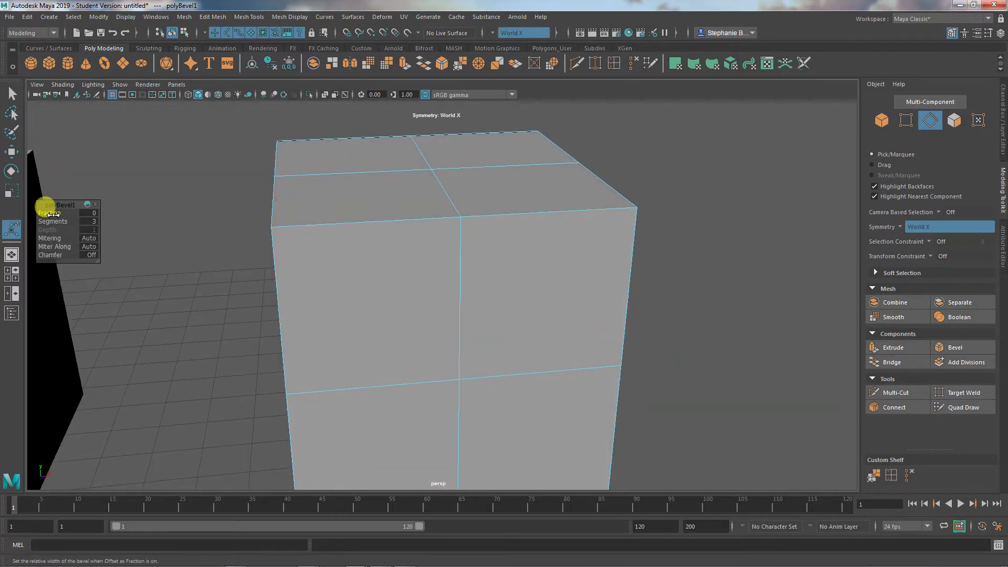
{"action": "left_click_drag", "start_coordinate": [53, 214], "coordinate": [53, 214]}
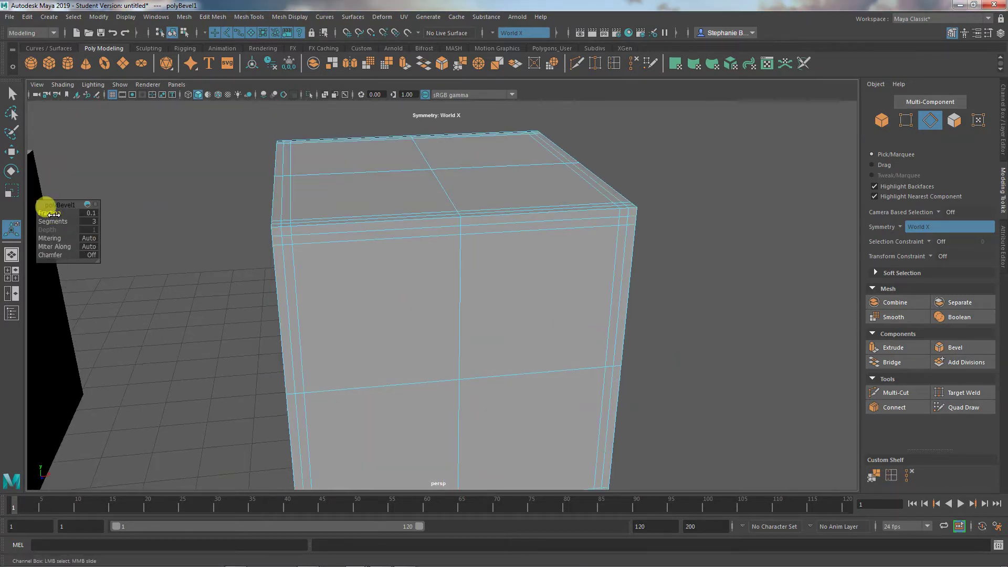
{"action": "left_click", "coordinate": [88, 213]}
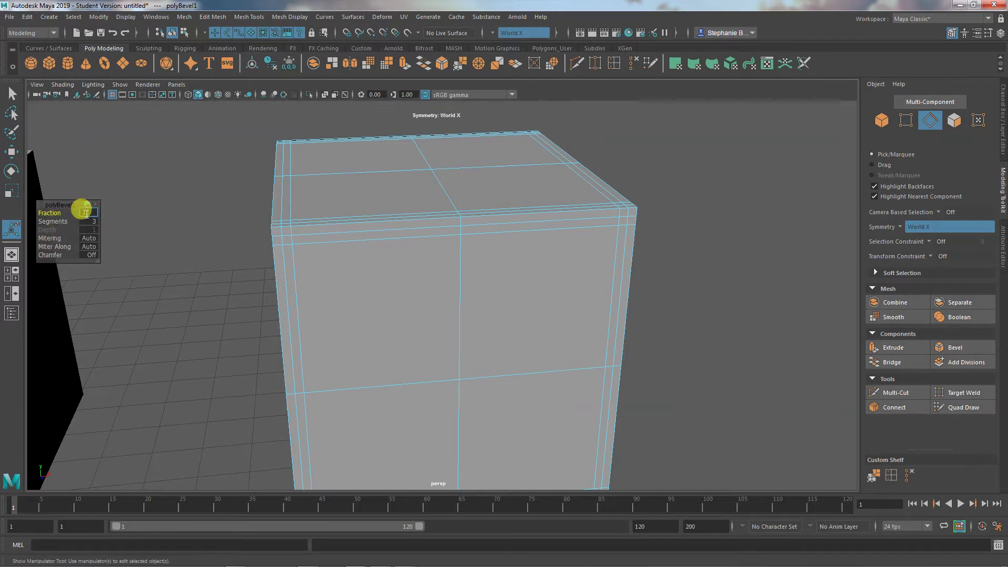
{"action": "key", "text": "Return"}
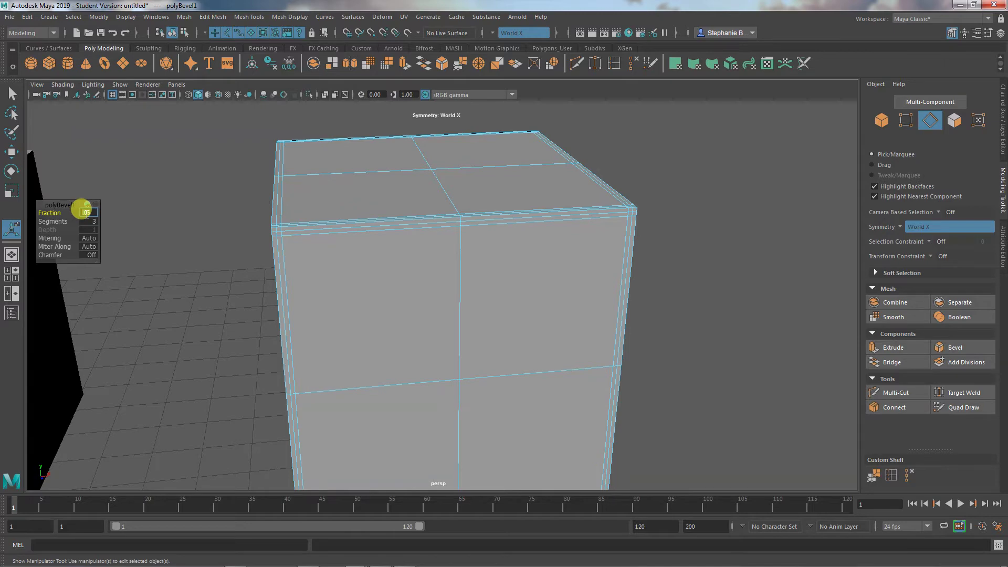
{"action": "left_click_drag", "start_coordinate": [182, 286], "coordinate": [348, 270], "text": "alt"}
{"action": "mouse_move", "coordinate": [360, 260]}
{"action": "right_mouse_down"}
{"action": "mouse_move", "coordinate": [400, 262]}
{"action": "mouse_move", "coordinate": [376, 263]}
{"action": "right_mouse_up"}
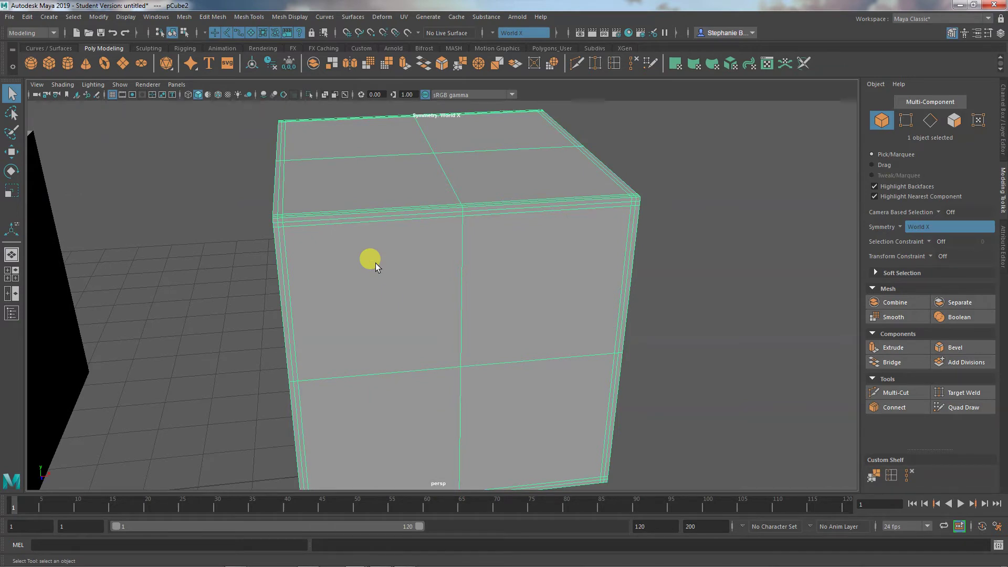
Step: Briefly smooth-preview the left cube, then turn its smooth preview off again
{"action": "left_click", "coordinate": [177, 287]}
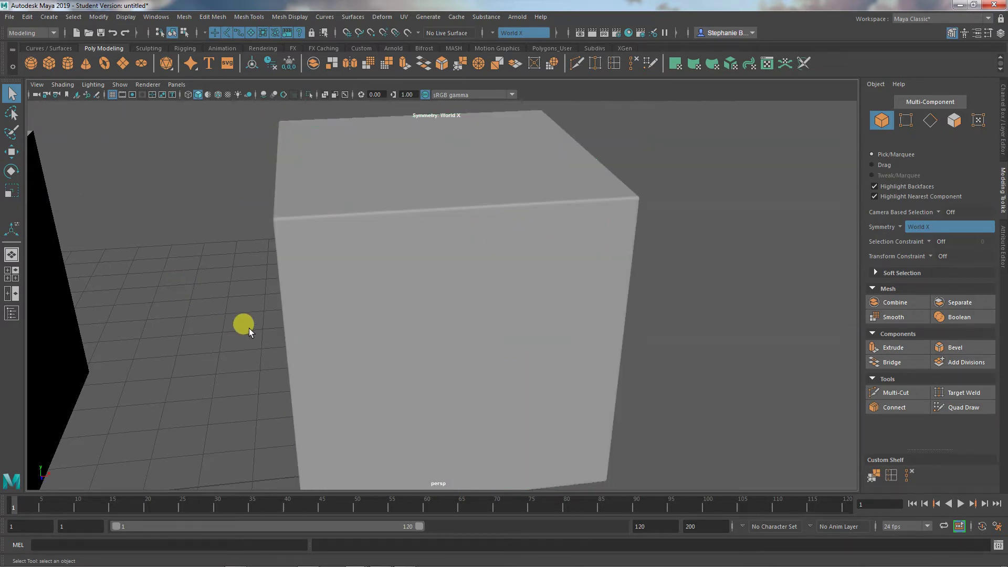
{"action": "left_click_drag", "start_coordinate": [249, 328], "coordinate": [13, 279], "text": "alt"}
{"action": "left_click", "coordinate": [86, 279]}
{"action": "key", "text": "3"}
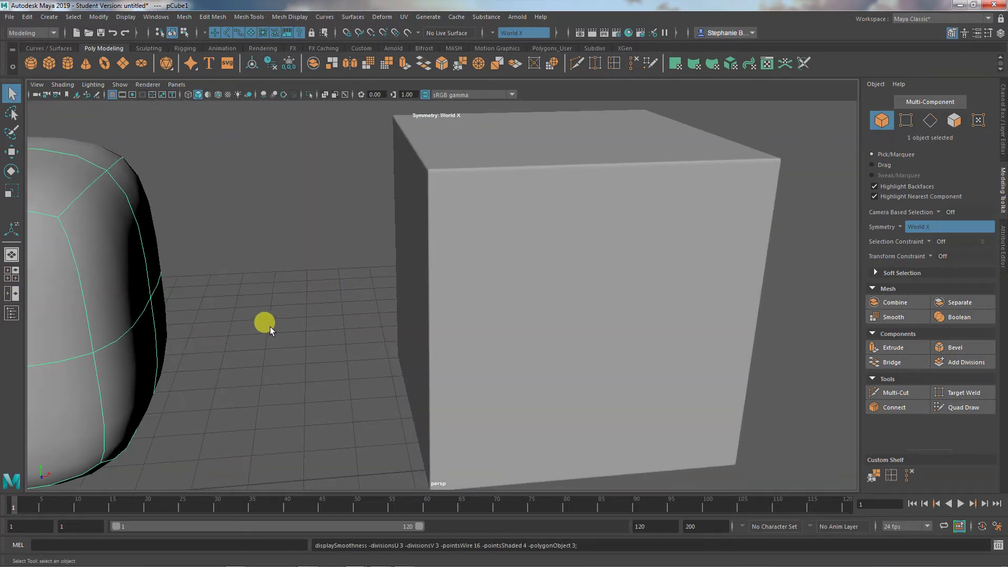
{"action": "right_click_drag", "start_coordinate": [276, 325], "coordinate": [219, 335], "text": "alt"}
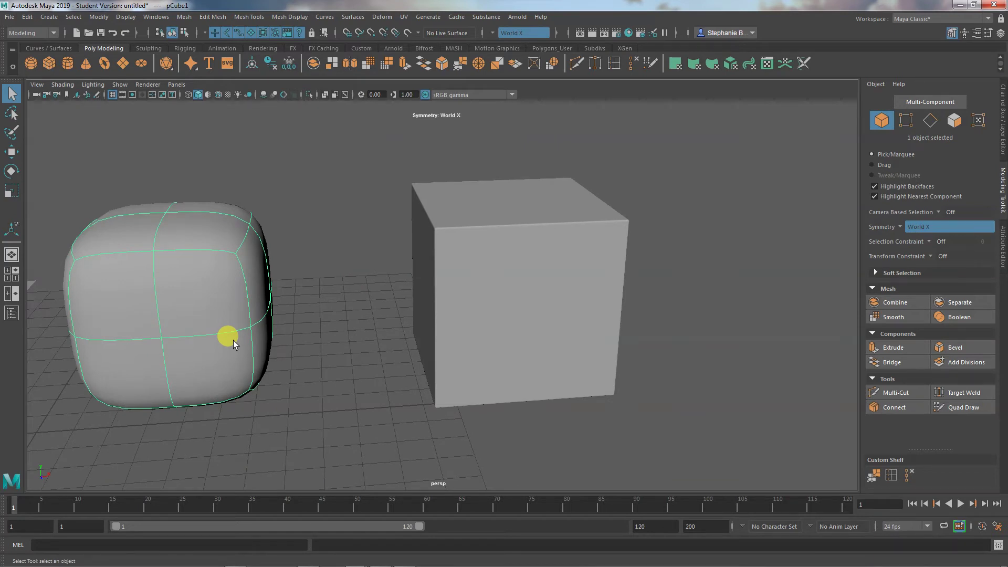
{"action": "left_click", "coordinate": [466, 281]}
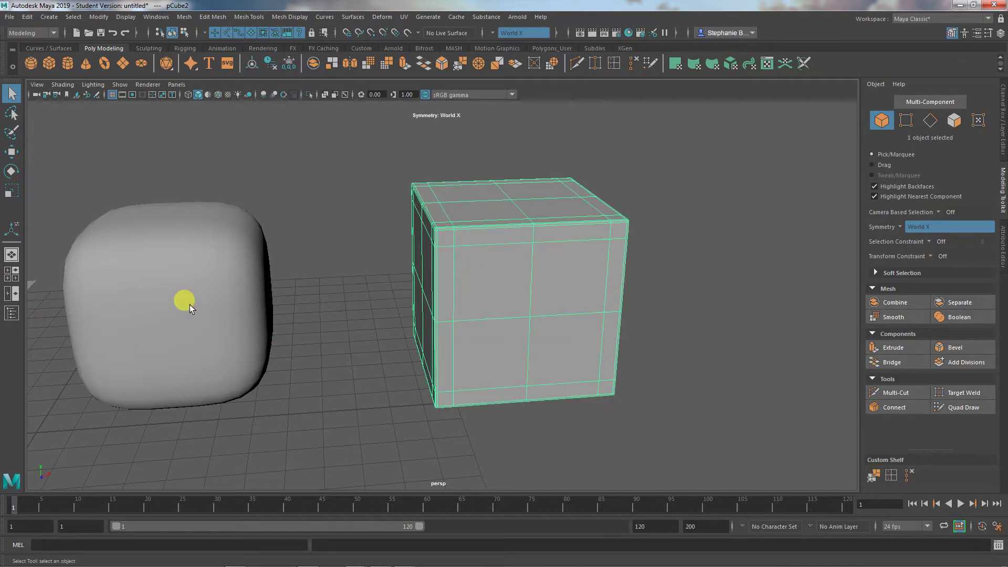
{"action": "left_click", "coordinate": [374, 303]}
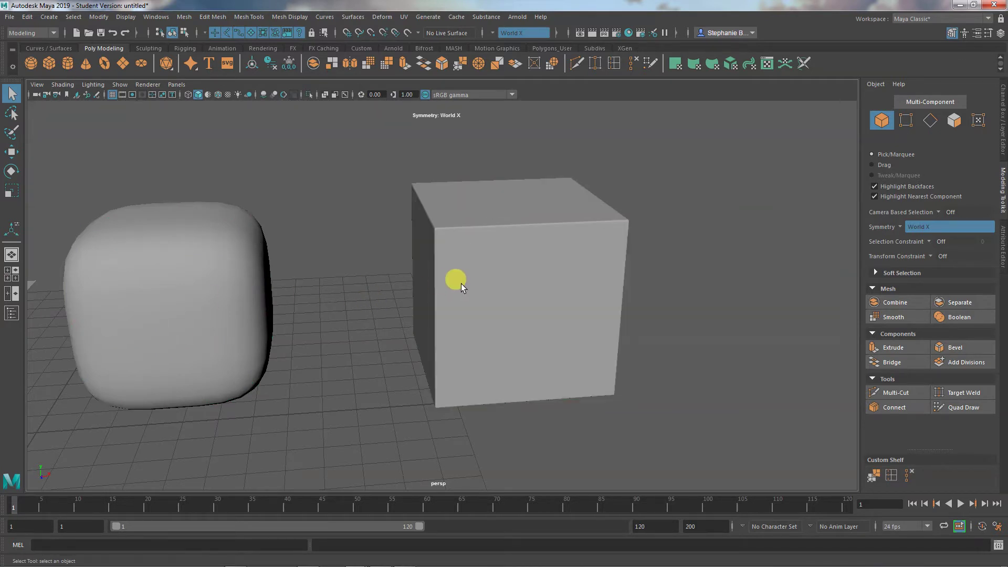
{"action": "left_click", "coordinate": [223, 271]}
{"action": "key", "text": "1"}
Step: Turn off smooth preview on the bevelled right cube and reselect it
{"action": "left_click", "coordinate": [283, 348]}
{"action": "left_click_drag", "start_coordinate": [283, 348], "coordinate": [372, 346], "text": "alt"}
{"action": "left_click", "coordinate": [459, 331]}
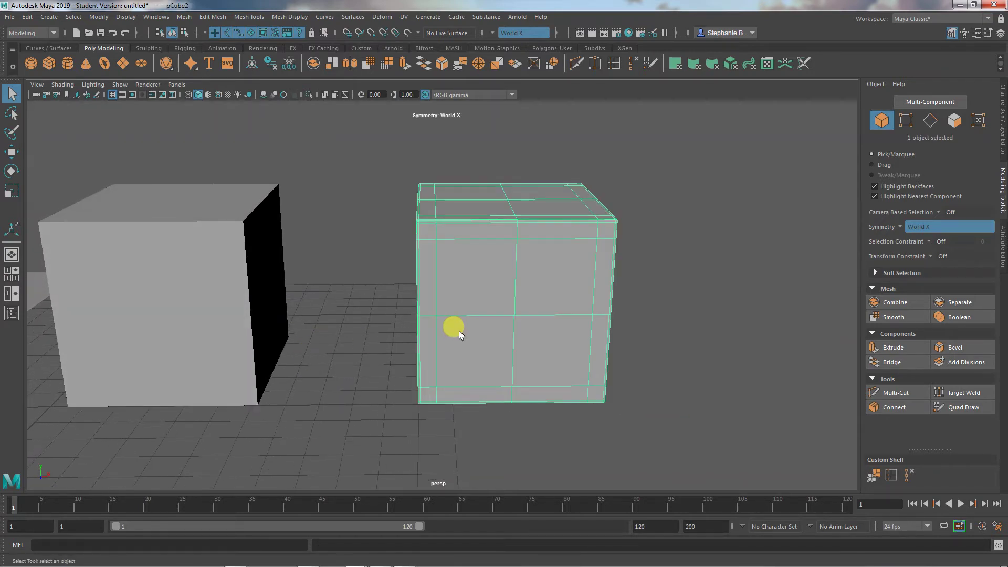
{"action": "key", "text": "1"}
{"action": "left_click", "coordinate": [371, 325]}
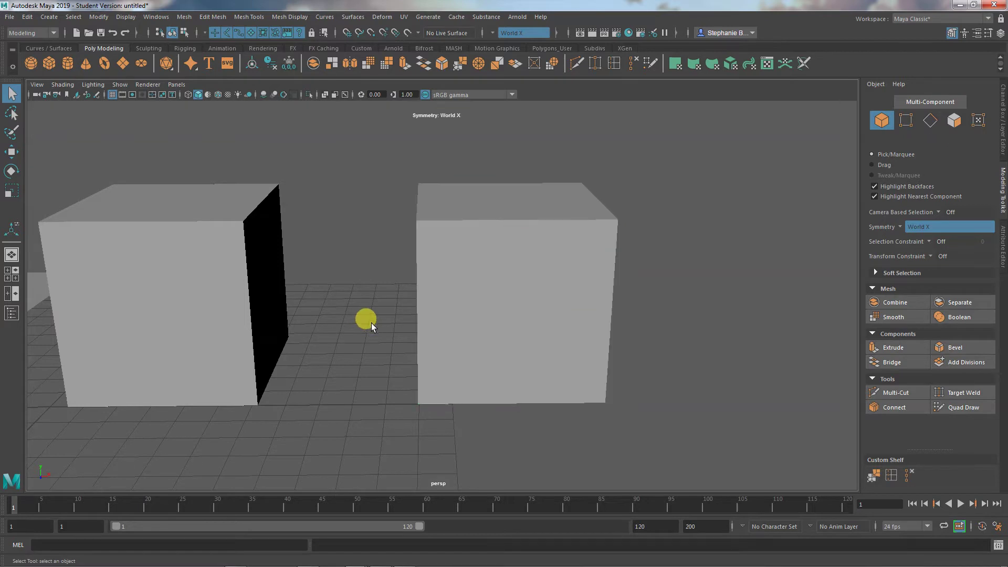
{"action": "left_click_drag", "start_coordinate": [371, 323], "coordinate": [367, 322], "text": "alt"}
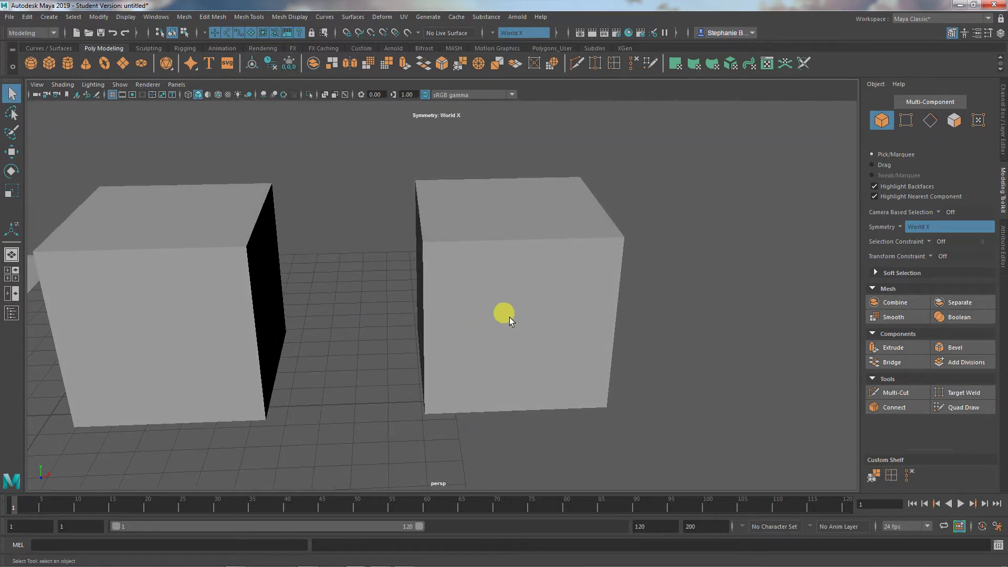
{"action": "left_click", "coordinate": [483, 282]}
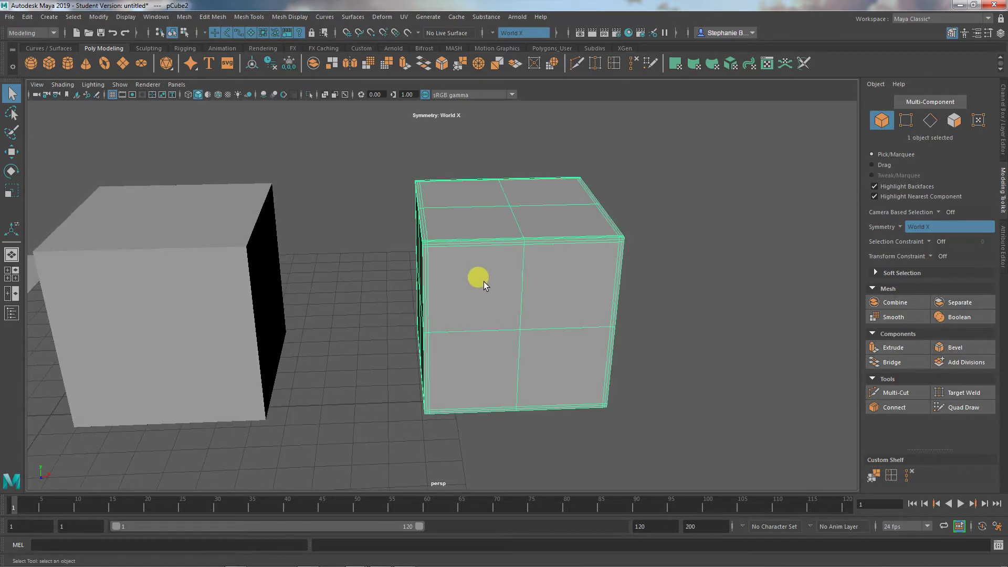
Step: Set polyBevel1's Chamfer to on in the Channel Box
{"action": "left_click", "coordinate": [1001, 118]}
{"action": "left_click", "coordinate": [888, 223]}
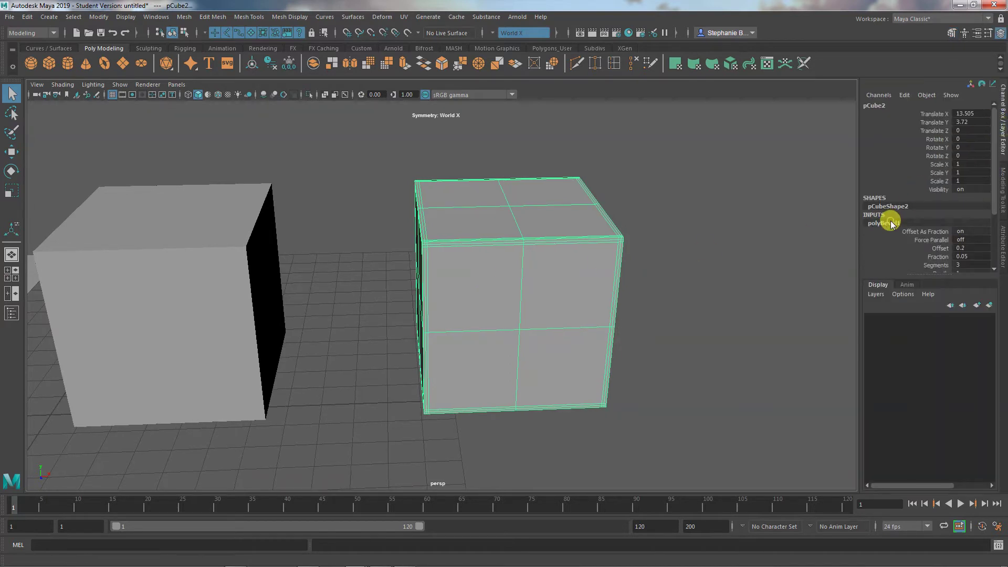
{"action": "scroll", "coordinate": [920, 232], "scroll_direction": "down", "scroll_amount": 3}
{"action": "left_click", "coordinate": [939, 219]}
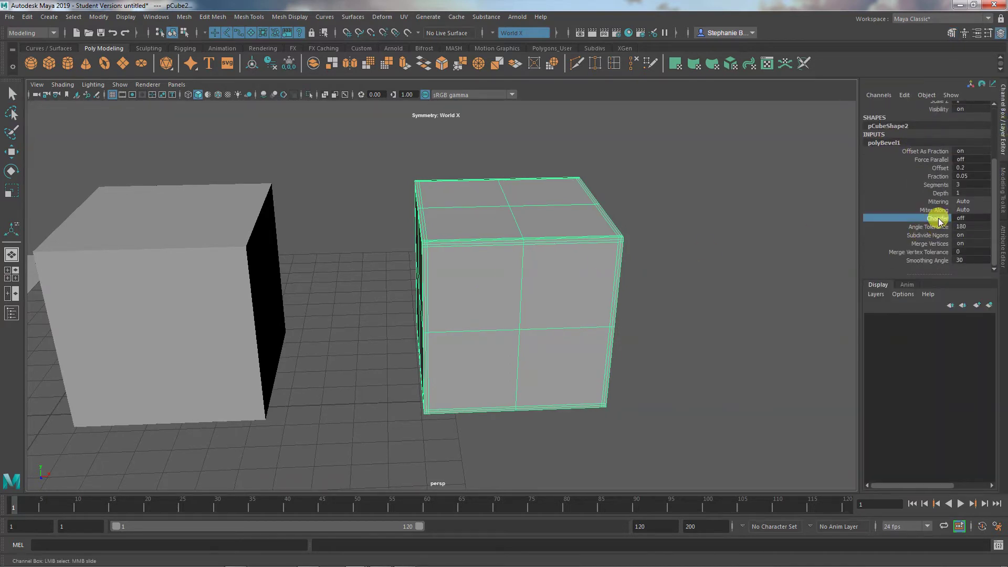
{"action": "left_click", "coordinate": [924, 218]}
{"action": "double_click", "coordinate": [960, 217]}
{"action": "key", "text": "Return"}
Step: Inspect the updated bevel on both cubes, then orbit toward the flanged cylinder
{"action": "left_click", "coordinate": [645, 323]}
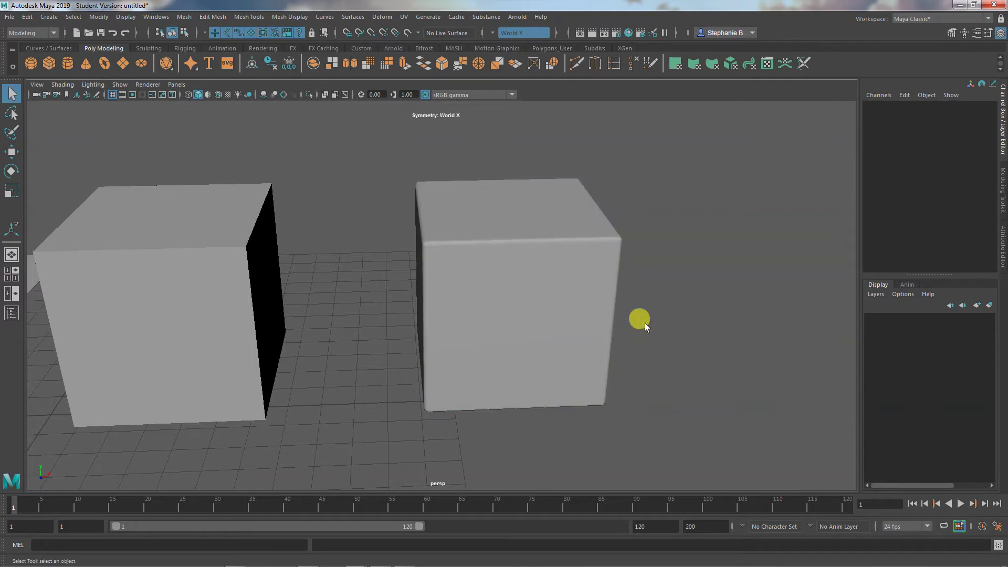
{"action": "mouse_move", "coordinate": [639, 322]}
{"action": "left_mouse_down", "text": "alt"}
{"action": "mouse_move", "coordinate": [612, 333]}
{"action": "mouse_move", "coordinate": [627, 330]}
{"action": "left_mouse_up", "text": "alt"}
{"action": "left_click", "coordinate": [229, 292]}
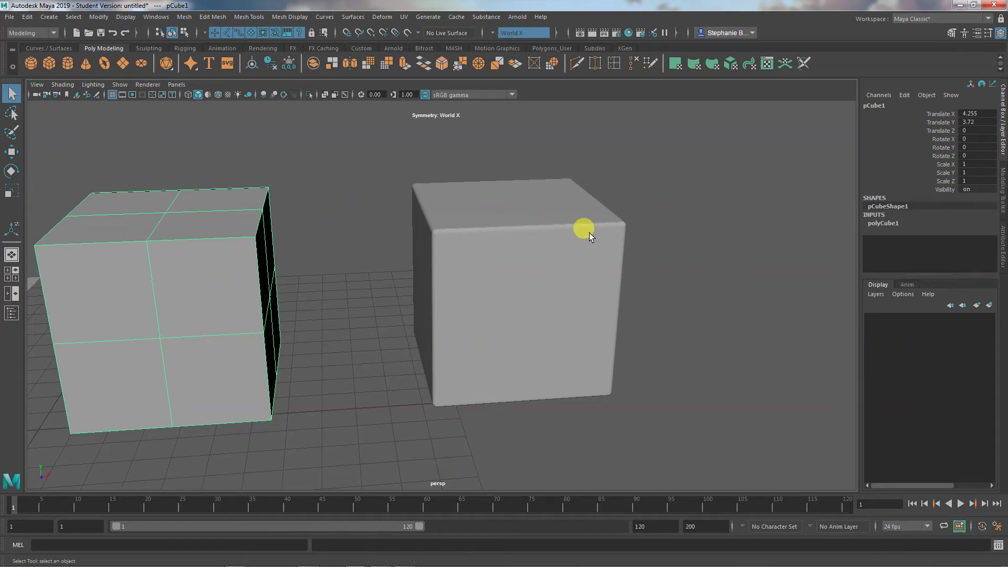
{"action": "key", "text": "ctrl+z"}
{"action": "key", "text": "ctrl+z"}
{"action": "key", "text": "ctrl+z"}
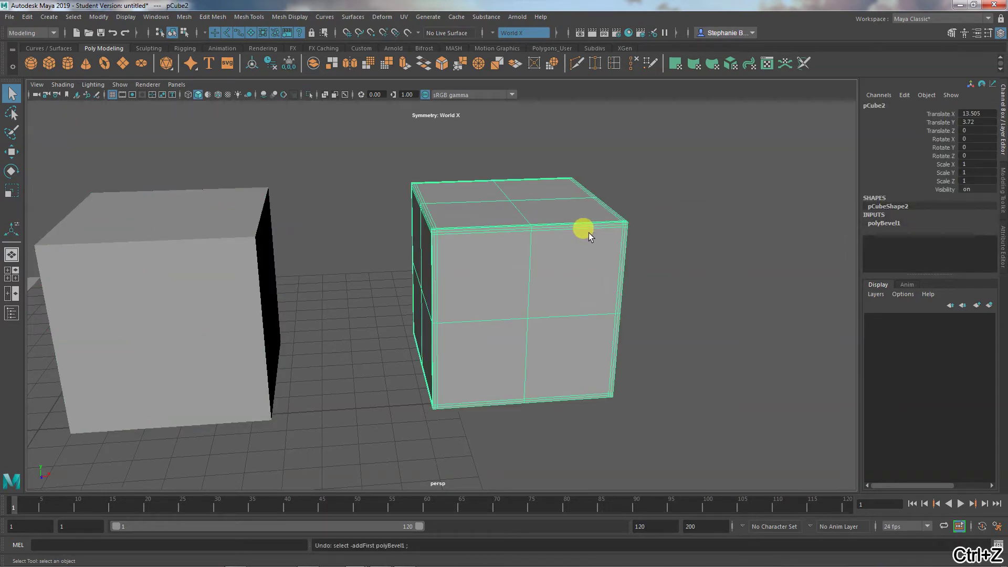
{"action": "left_click", "coordinate": [655, 243]}
{"action": "left_click", "coordinate": [590, 268]}
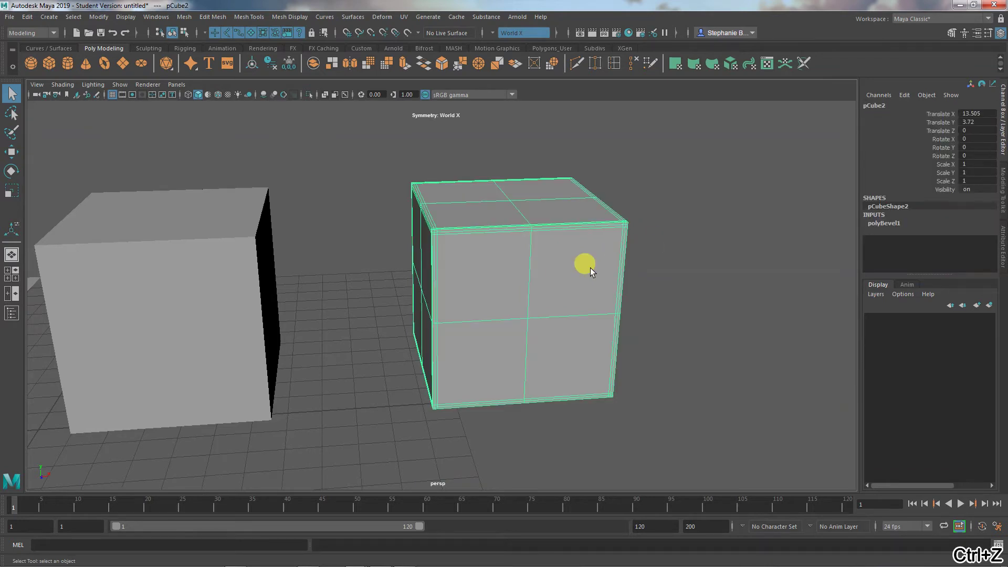
{"action": "left_click", "coordinate": [672, 270]}
{"action": "mouse_move", "coordinate": [593, 308]}
{"action": "left_mouse_down", "text": "alt"}
{"action": "mouse_move", "coordinate": [488, 325]}
{"action": "mouse_move", "coordinate": [479, 312]}
{"action": "mouse_move", "coordinate": [604, 309]}
{"action": "left_mouse_up", "text": "alt"}
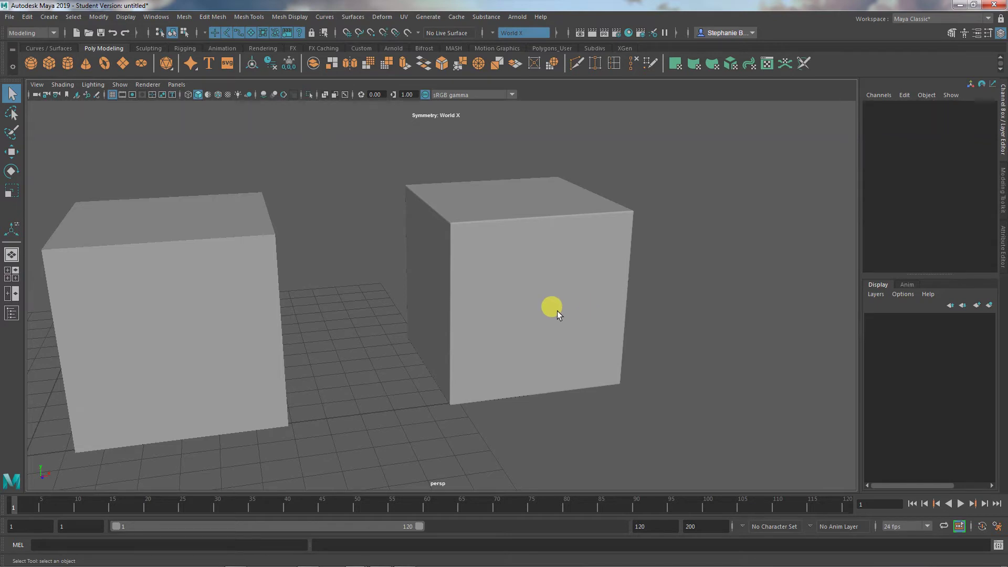
{"action": "left_click", "coordinate": [543, 230]}
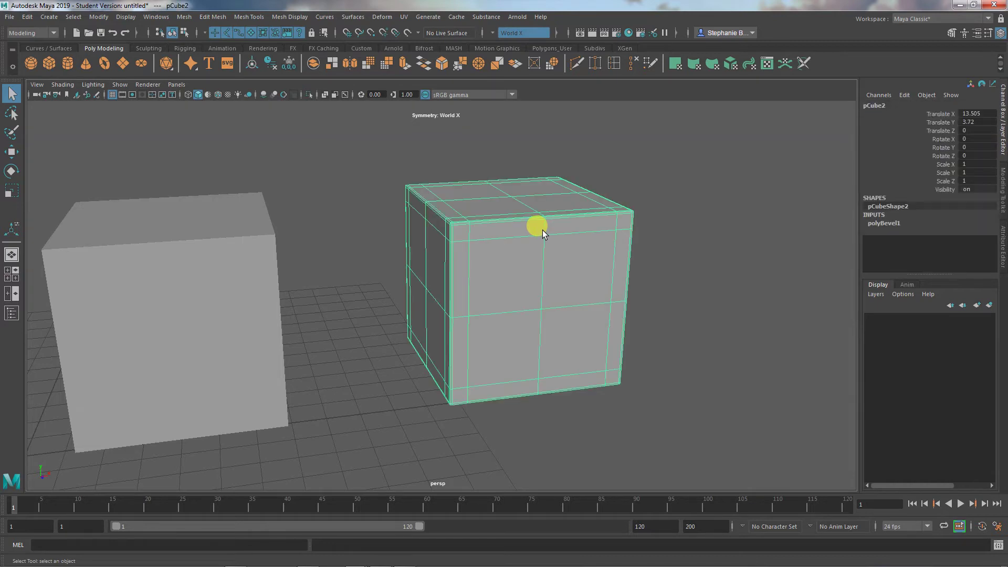
{"action": "right_click_drag", "start_coordinate": [545, 262], "coordinate": [526, 345], "text": "alt"}
{"action": "left_click_drag", "start_coordinate": [526, 345], "coordinate": [487, 320], "text": "alt"}
Step: Frame the flanged cylinder, preview it smoothed with 3, then undo back to blocky
{"action": "left_click", "coordinate": [328, 290]}
{"action": "key", "text": "f"}
{"action": "left_click_drag", "start_coordinate": [357, 311], "coordinate": [442, 314], "text": "alt"}
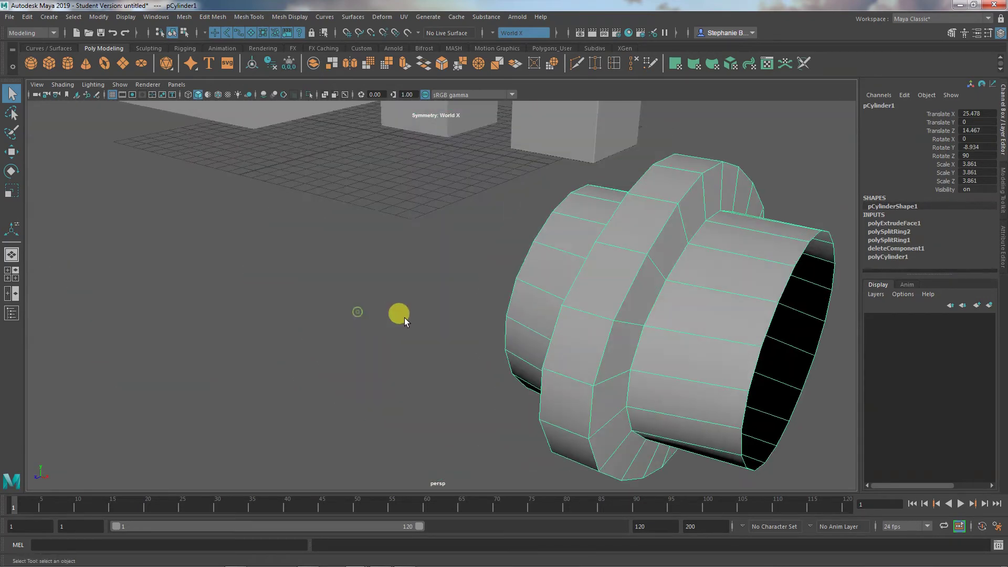
{"action": "left_click_drag", "start_coordinate": [756, 364], "coordinate": [492, 336], "text": "alt"}
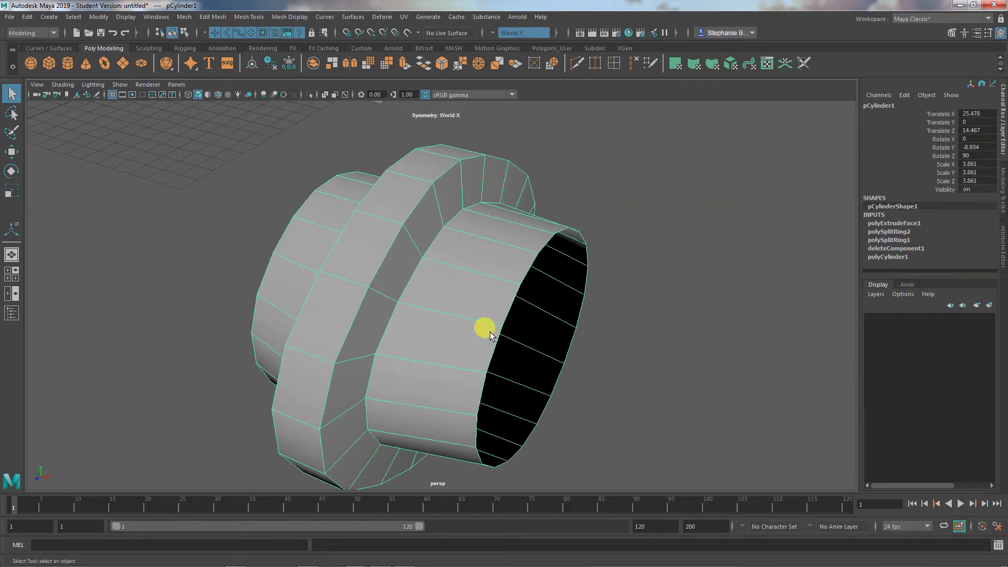
{"action": "key", "text": "3"}
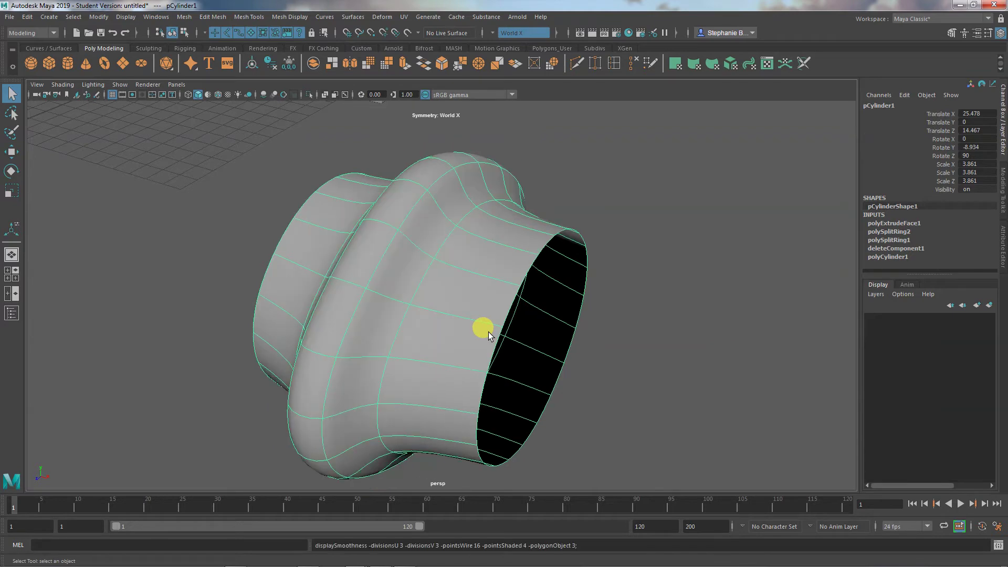
{"action": "mouse_move", "coordinate": [462, 336]}
{"action": "left_mouse_down", "text": "alt"}
{"action": "mouse_move", "coordinate": [446, 349]}
{"action": "mouse_move", "coordinate": [456, 331]}
{"action": "mouse_move", "coordinate": [547, 288]}
{"action": "mouse_move", "coordinate": [500, 354]}
{"action": "mouse_move", "coordinate": [446, 360]}
{"action": "left_mouse_up", "text": "alt"}
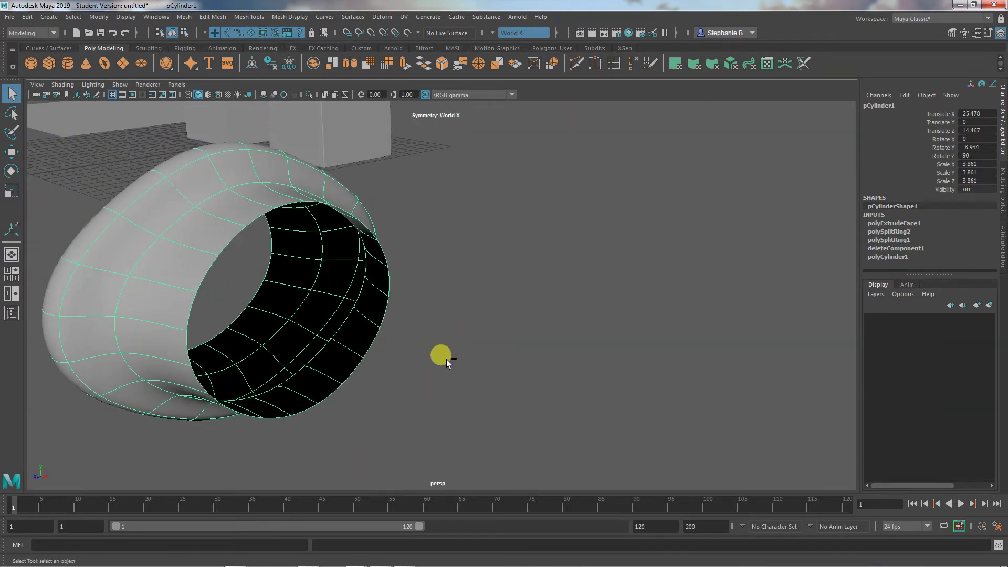
{"action": "key", "text": "ctrl+z"}
{"action": "key", "text": "ctrl+z"}
{"action": "left_click_drag", "start_coordinate": [310, 298], "coordinate": [361, 297], "text": "alt"}
Step: Select an edge loop on the cylinder's flange in Edge mode
{"action": "right_click", "coordinate": [367, 301]}
{"action": "left_click", "coordinate": [366, 238]}
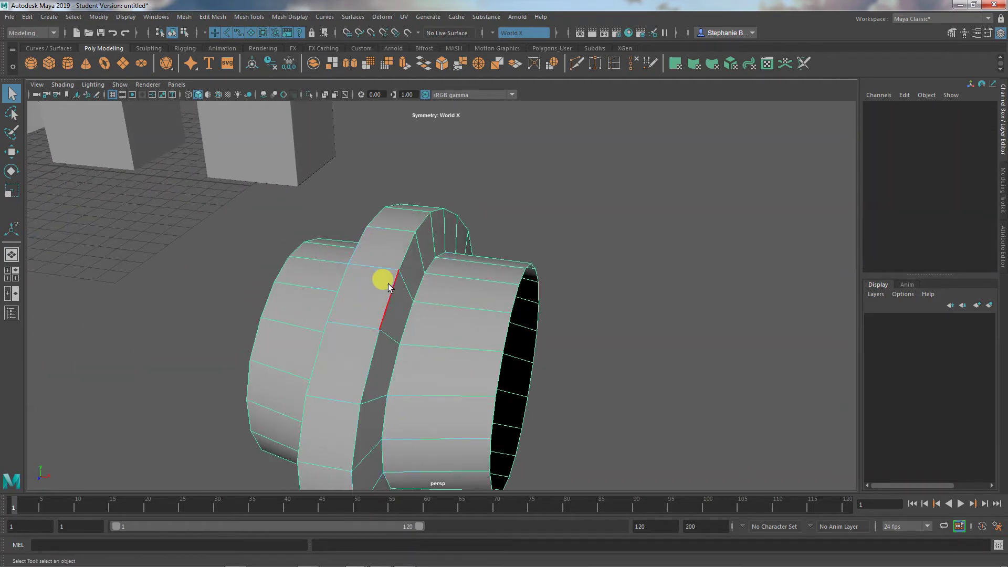
{"action": "left_click", "coordinate": [390, 292]}
{"action": "double_click", "coordinate": [342, 282]}
Step: Bevel the flange loop with Chamfer off, then view it in smooth preview
{"action": "left_click", "coordinate": [1003, 190]}
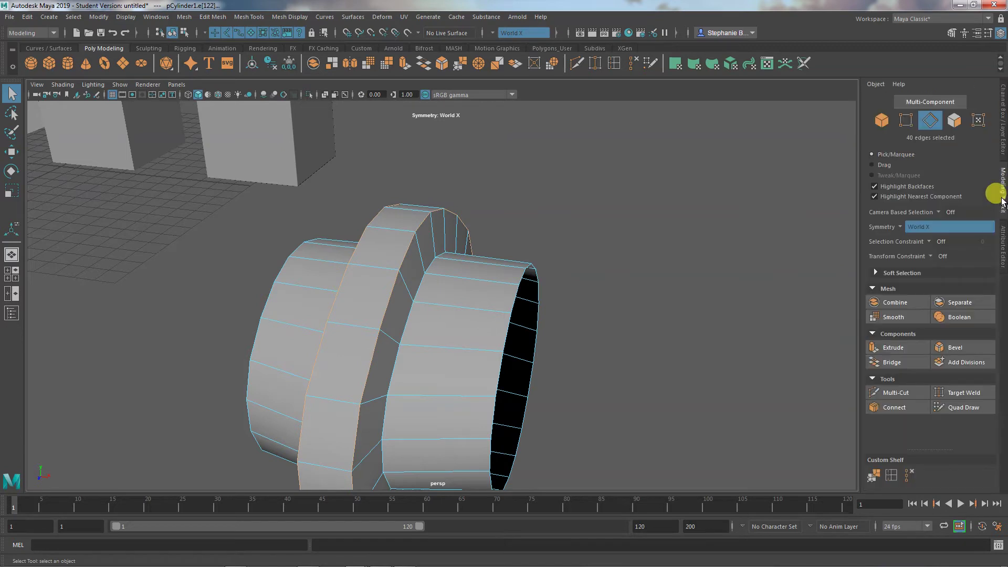
{"action": "left_click", "coordinate": [955, 346]}
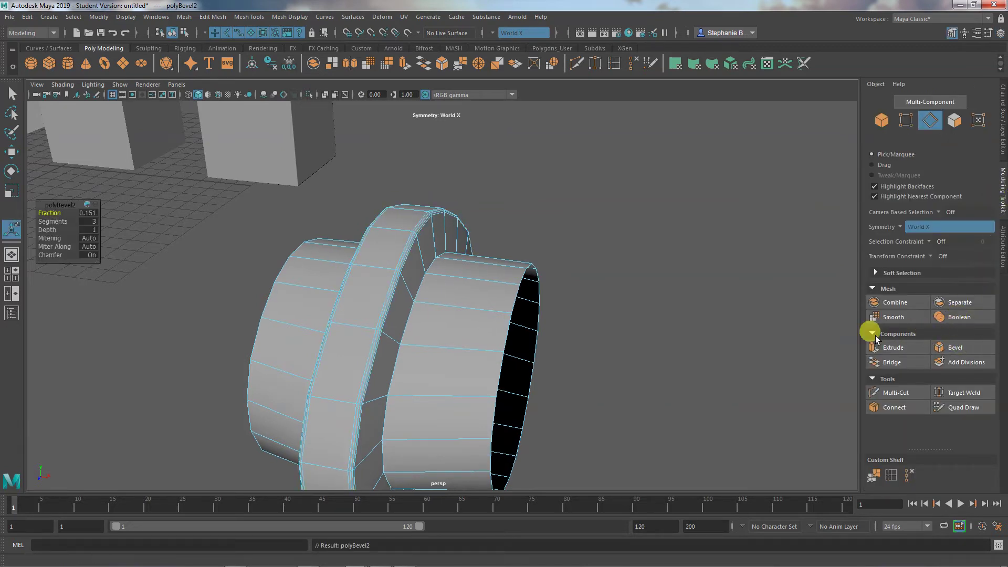
{"action": "left_click", "coordinate": [44, 255]}
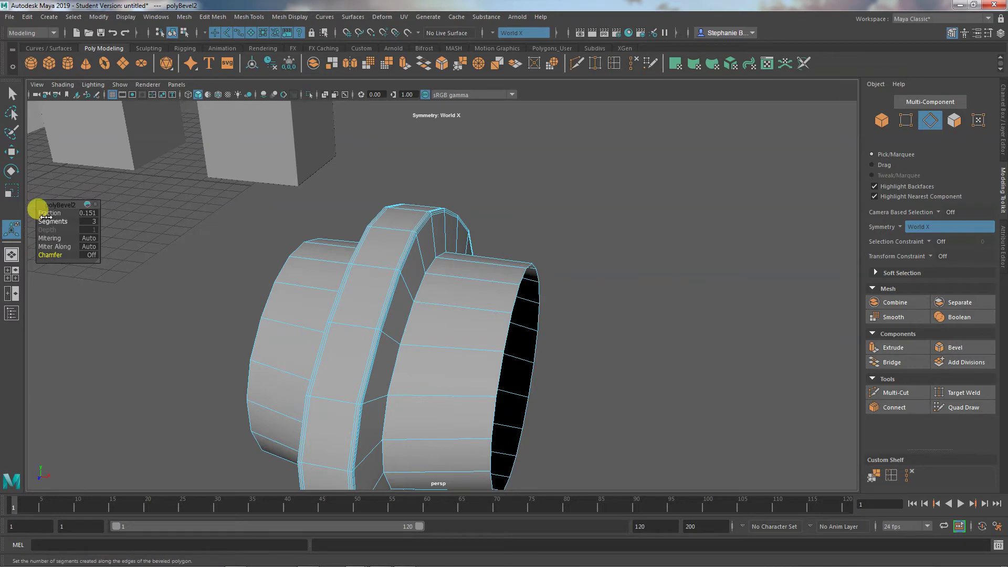
{"action": "right_click_drag", "start_coordinate": [384, 266], "coordinate": [443, 262]}
{"action": "key", "text": "3"}
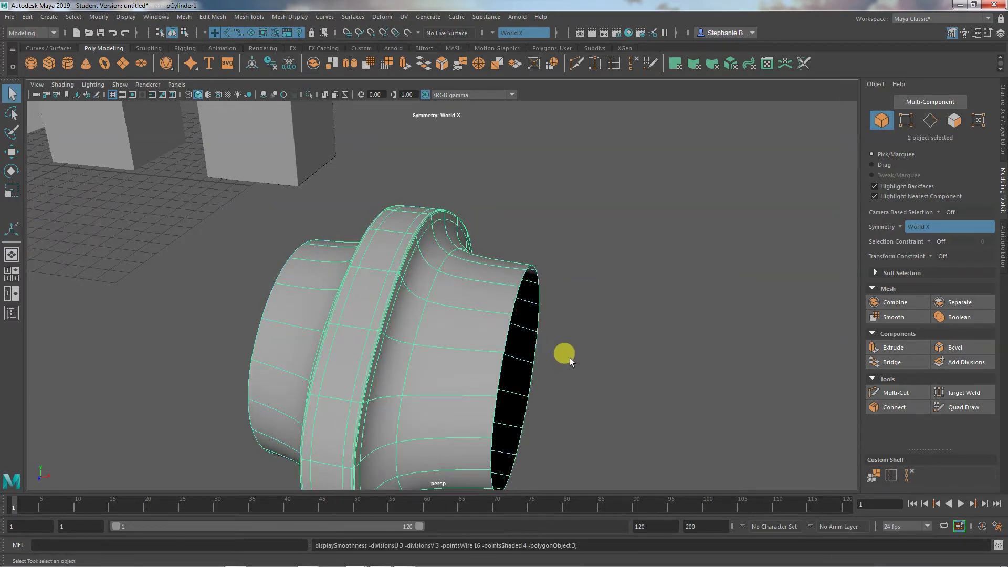
{"action": "left_click_drag", "start_coordinate": [568, 358], "coordinate": [547, 344], "text": "alt"}
{"action": "left_click", "coordinate": [555, 344]}
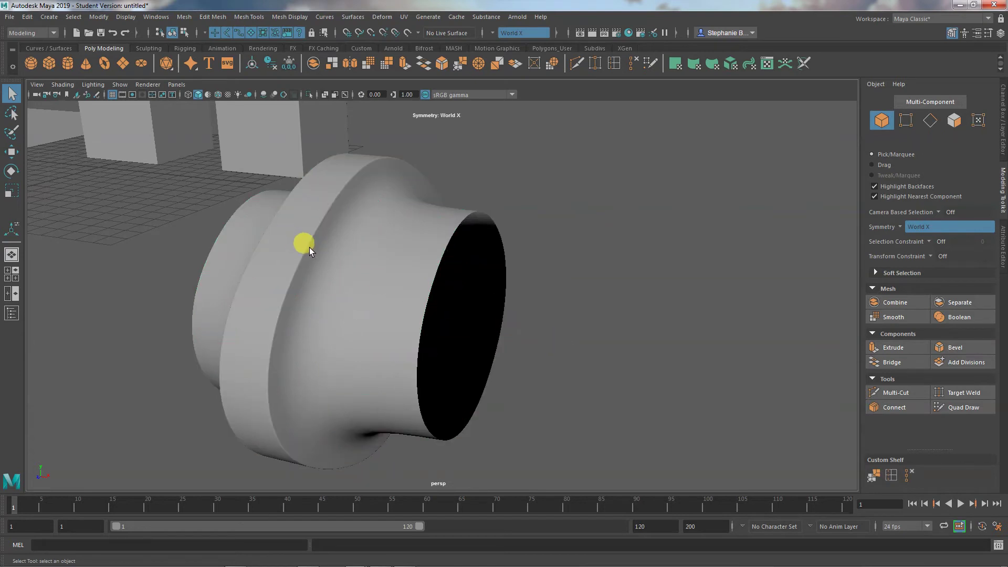
{"action": "key", "text": "ctrl+z"}
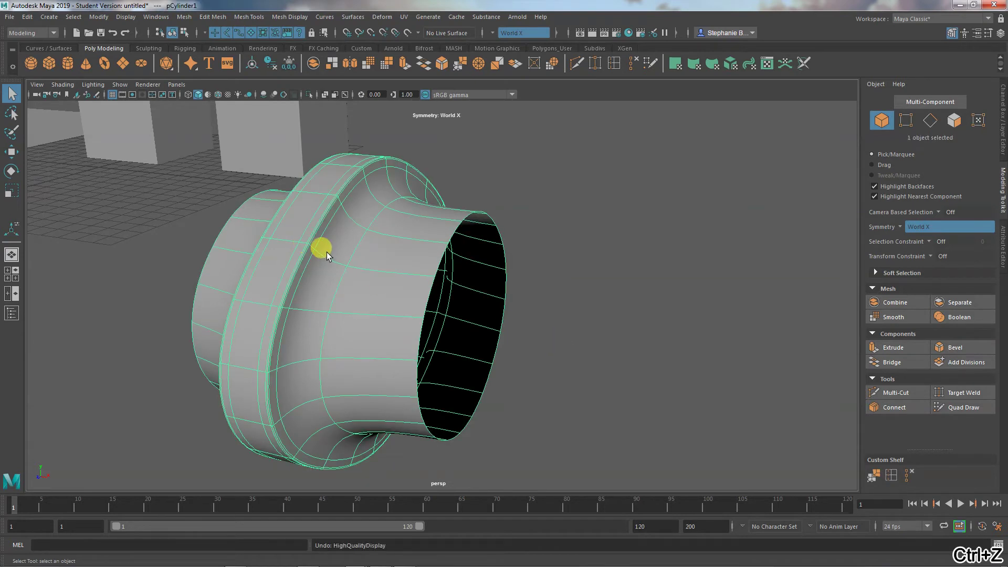
Step: Bevel another flange edge loop with Chamfer off and Fraction 0.0507, then leave Edge mode
{"action": "right_click_drag", "start_coordinate": [349, 268], "coordinate": [340, 242]}
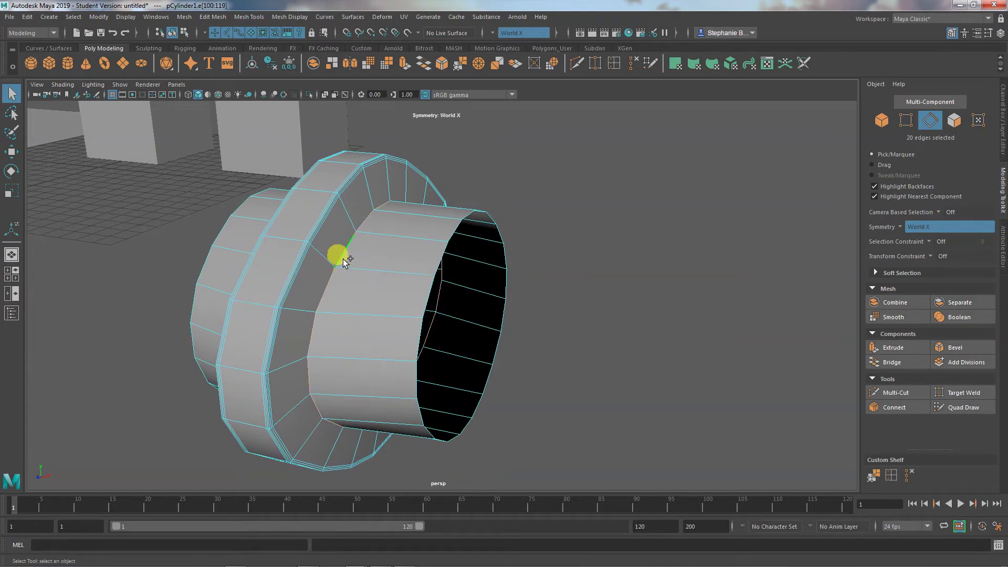
{"action": "left_click_drag", "start_coordinate": [341, 254], "coordinate": [525, 277], "text": "alt"}
{"action": "left_click", "coordinate": [950, 346]}
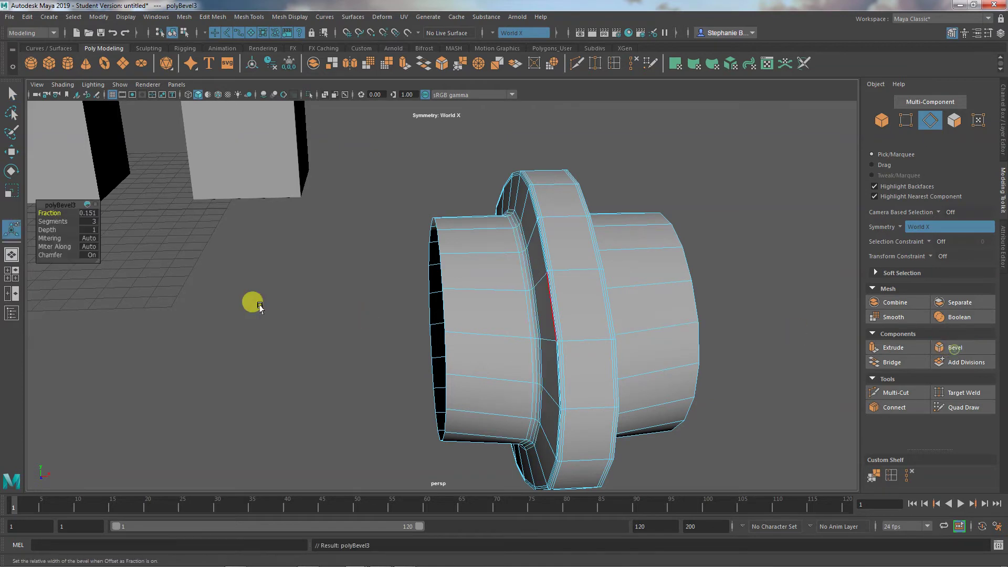
{"action": "left_click", "coordinate": [57, 256]}
{"action": "left_click", "coordinate": [26, 243]}
{"action": "left_click_drag", "start_coordinate": [49, 212], "coordinate": [49, 212]}
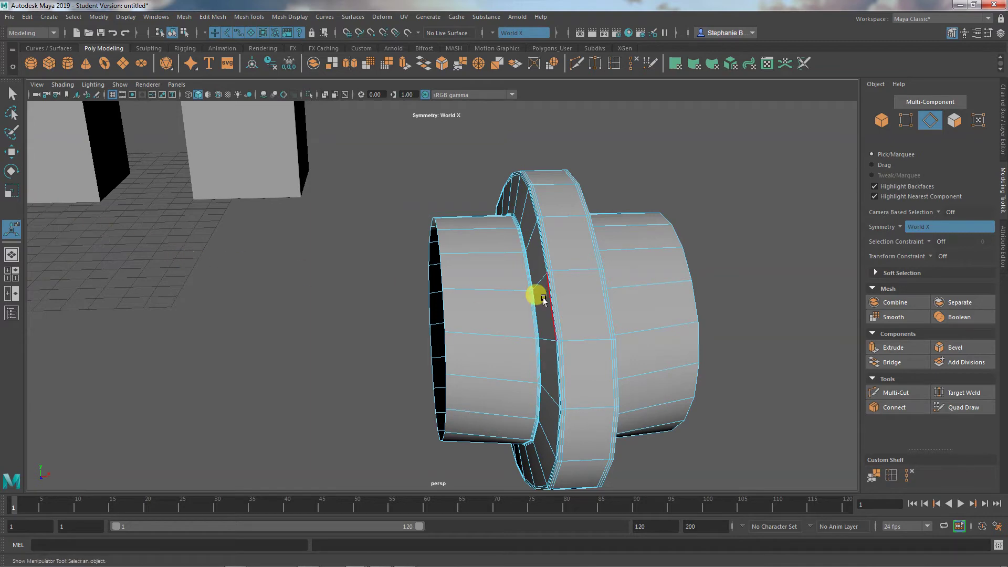
{"action": "right_click_drag", "start_coordinate": [546, 268], "coordinate": [593, 269]}
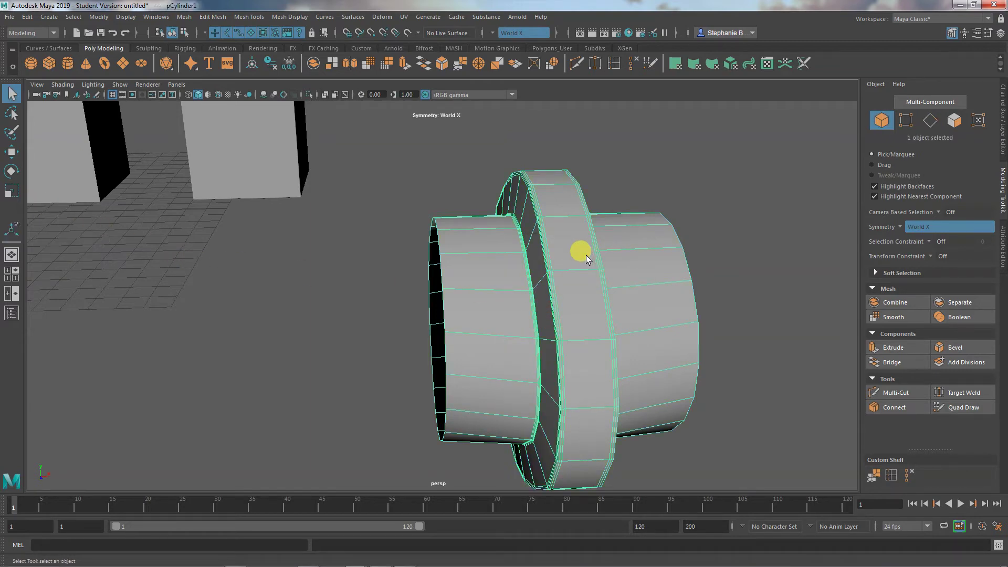
{"action": "left_click_drag", "start_coordinate": [584, 263], "coordinate": [448, 333], "text": "alt"}
Step: Show the ring as a smooth preview with its cage and inspect its left section close up
{"action": "key", "text": "2"}
{"action": "middle_click_drag", "start_coordinate": [448, 333], "coordinate": [449, 335], "text": "alt"}
{"action": "left_click_drag", "start_coordinate": [449, 335], "coordinate": [342, 329], "text": "alt"}
{"action": "right_click_drag", "start_coordinate": [342, 328], "coordinate": [510, 354], "text": "alt"}
{"action": "left_click_drag", "start_coordinate": [511, 354], "coordinate": [361, 349], "text": "alt"}
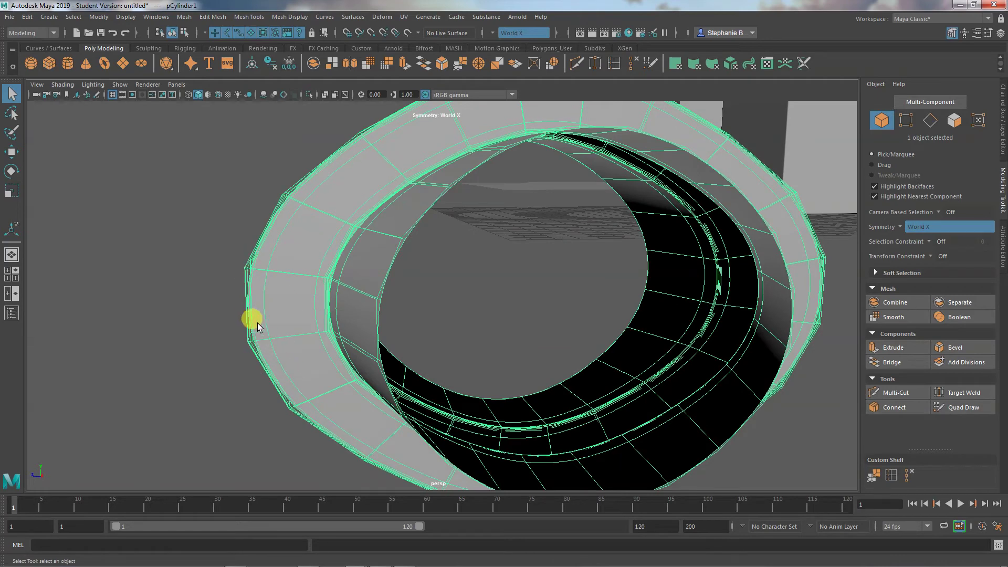
{"action": "right_click_drag", "start_coordinate": [257, 279], "coordinate": [183, 264], "text": "alt"}
{"action": "left_click_drag", "start_coordinate": [182, 264], "coordinate": [212, 292], "text": "alt"}
{"action": "right_click_drag", "start_coordinate": [212, 292], "coordinate": [278, 292], "text": "alt"}
{"action": "left_click_drag", "start_coordinate": [278, 292], "coordinate": [221, 310], "text": "alt"}
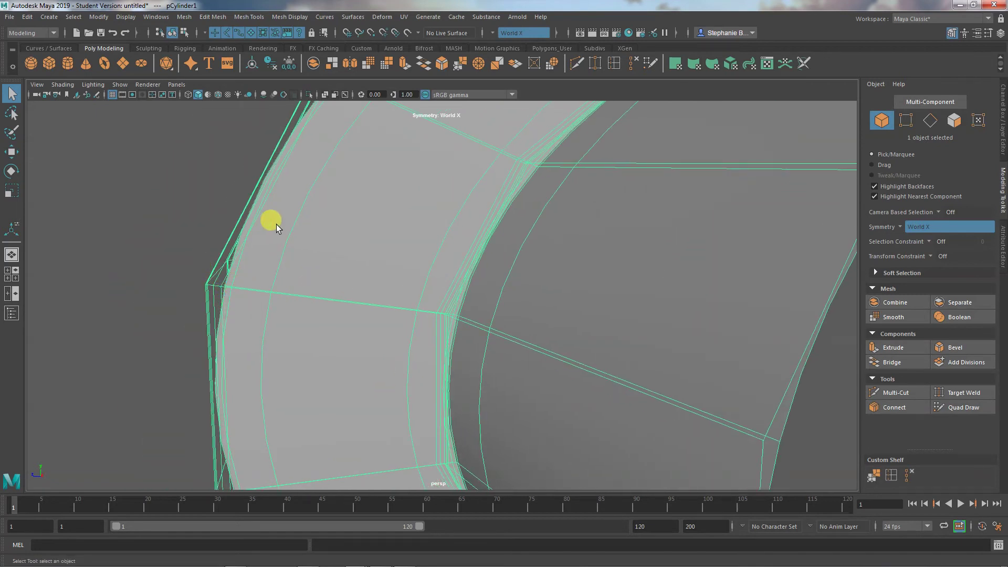
Step: Turn smooth preview off, zoom out, and switch to Face selection mode
{"action": "key", "text": "1"}
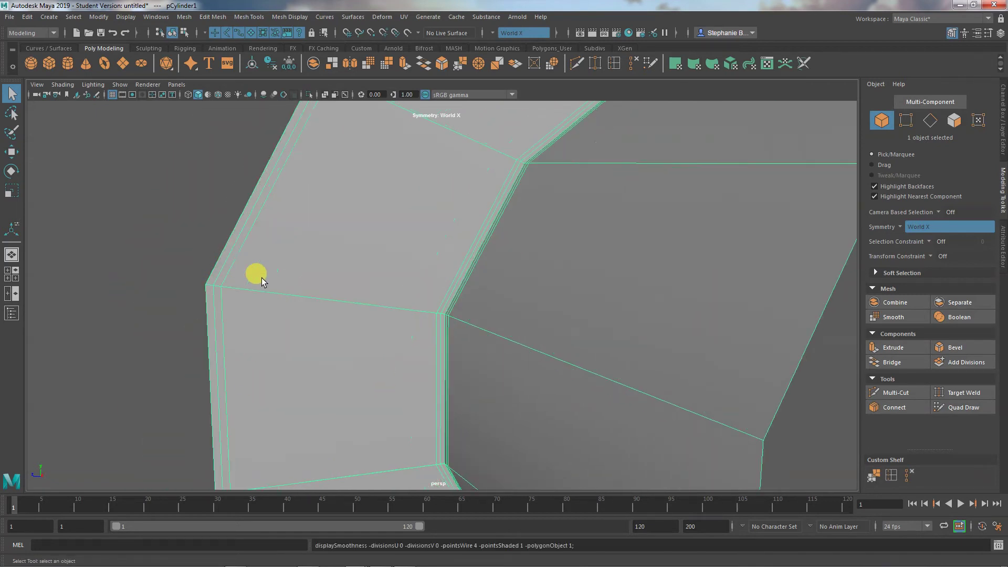
{"action": "right_click_drag", "start_coordinate": [314, 308], "coordinate": [63, 279], "text": "alt"}
{"action": "mouse_move", "coordinate": [416, 267]}
{"action": "right_mouse_down"}
{"action": "mouse_move", "coordinate": [421, 253]}
{"action": "mouse_move", "coordinate": [414, 292]}
{"action": "right_mouse_up"}
{"action": "left_click_drag", "start_coordinate": [400, 327], "coordinate": [414, 328], "text": "alt"}
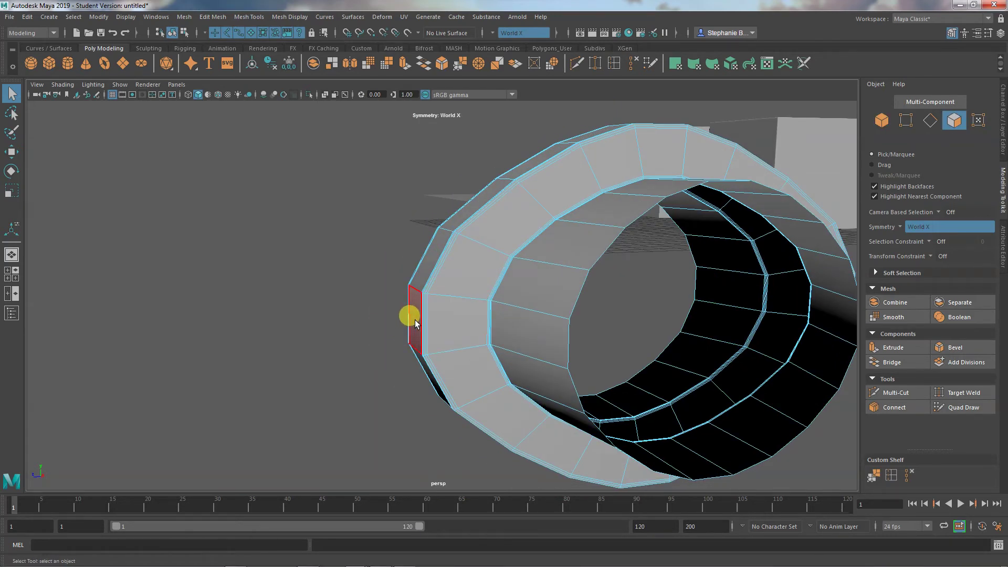
Step: With Soft Select on, drag two rim faces of the ring outward to stretch it into an oval
{"action": "left_click", "coordinate": [414, 327]}
{"action": "double_click", "coordinate": [11, 152]}
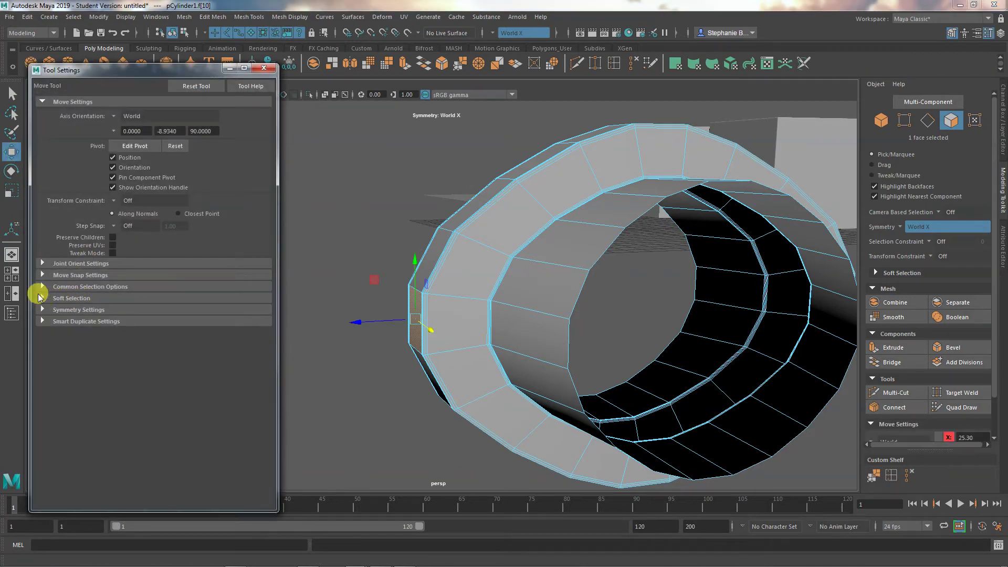
{"action": "left_click", "coordinate": [42, 297]}
{"action": "left_click", "coordinate": [110, 311]}
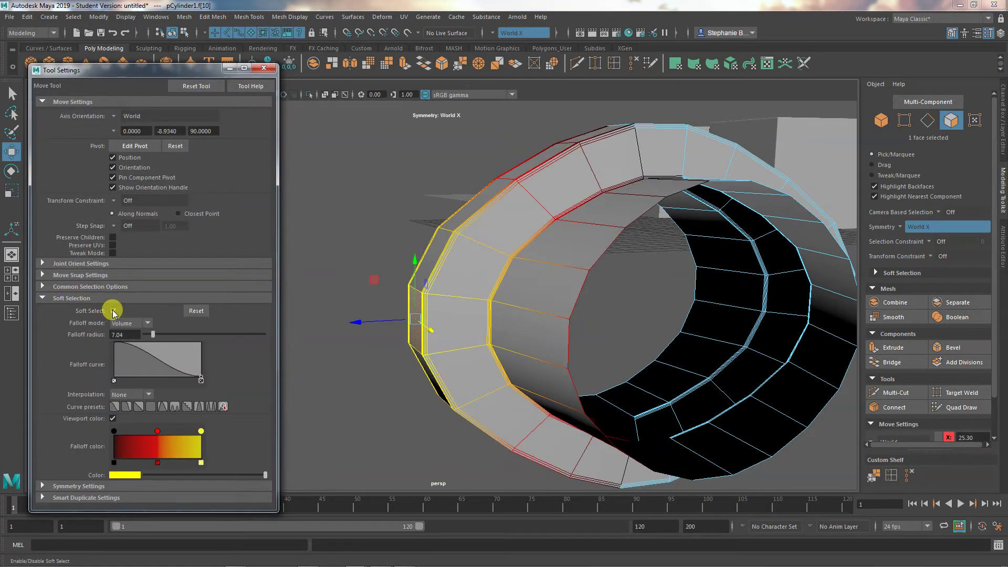
{"action": "left_click_drag", "start_coordinate": [352, 324], "coordinate": [416, 360]}
{"action": "left_click", "coordinate": [530, 321]}
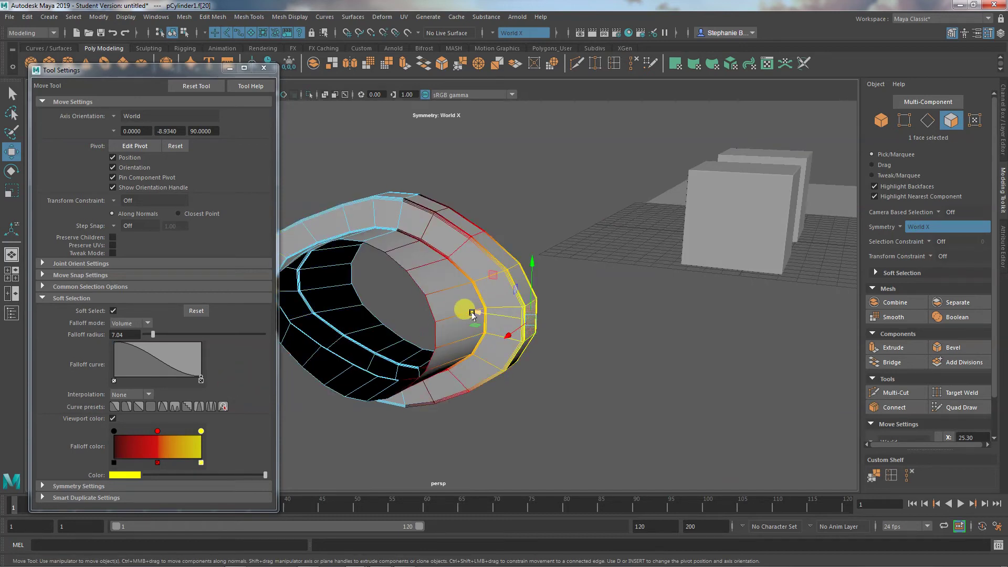
{"action": "left_click_drag", "start_coordinate": [472, 314], "coordinate": [517, 322]}
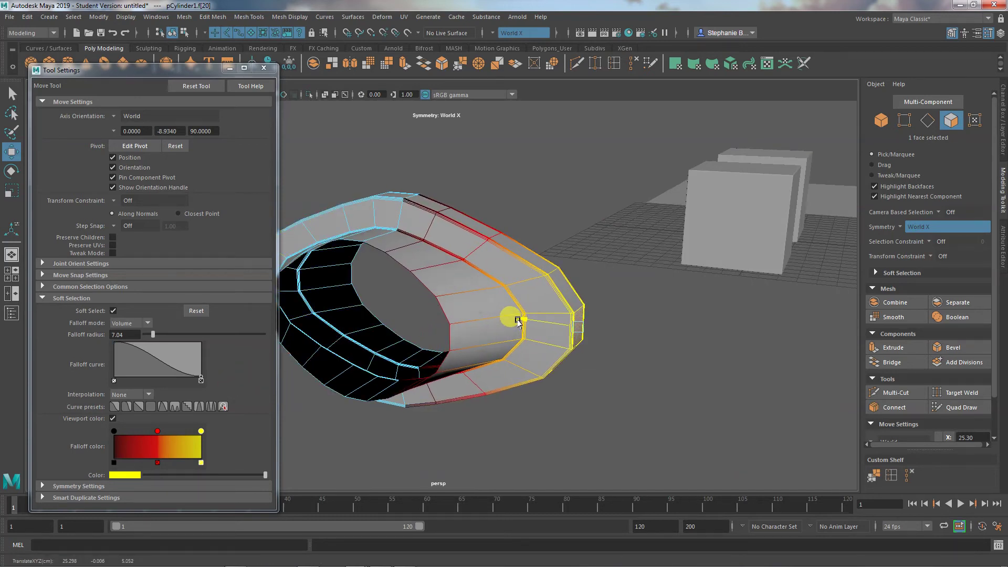
Step: Turn Soft Select off, close the Move tool settings, and return to Object Mode
{"action": "left_click_drag", "start_coordinate": [491, 383], "coordinate": [530, 383], "text": "alt"}
{"action": "left_click", "coordinate": [114, 311]}
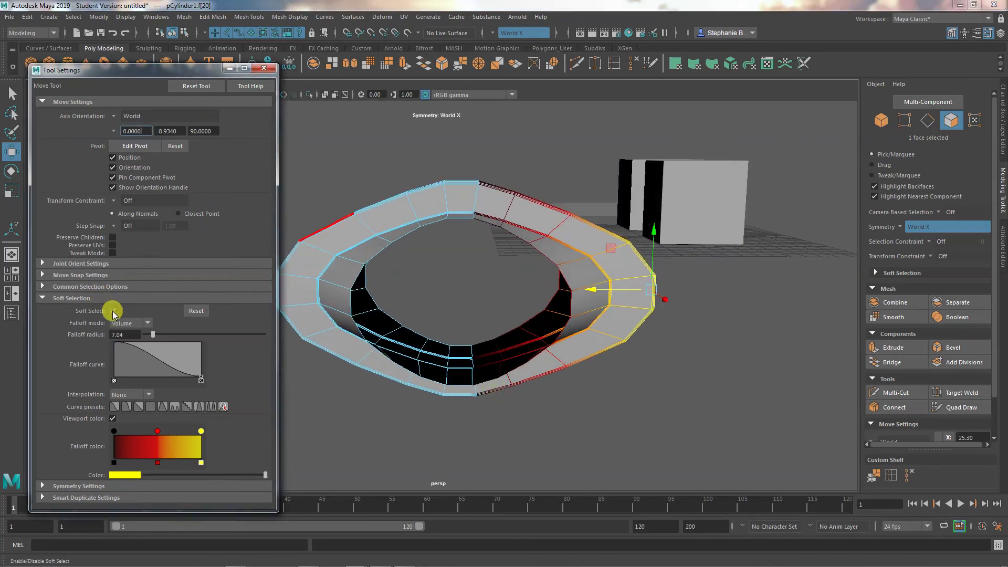
{"action": "left_click", "coordinate": [264, 68]}
{"action": "right_click_drag", "start_coordinate": [363, 216], "coordinate": [412, 198]}
{"action": "left_click_drag", "start_coordinate": [376, 231], "coordinate": [345, 351], "text": "alt"}
Step: Compare the ring in smooth preview, cage-plus-smooth, and original faceted display
{"action": "key", "text": "3"}
{"action": "key", "text": "1"}
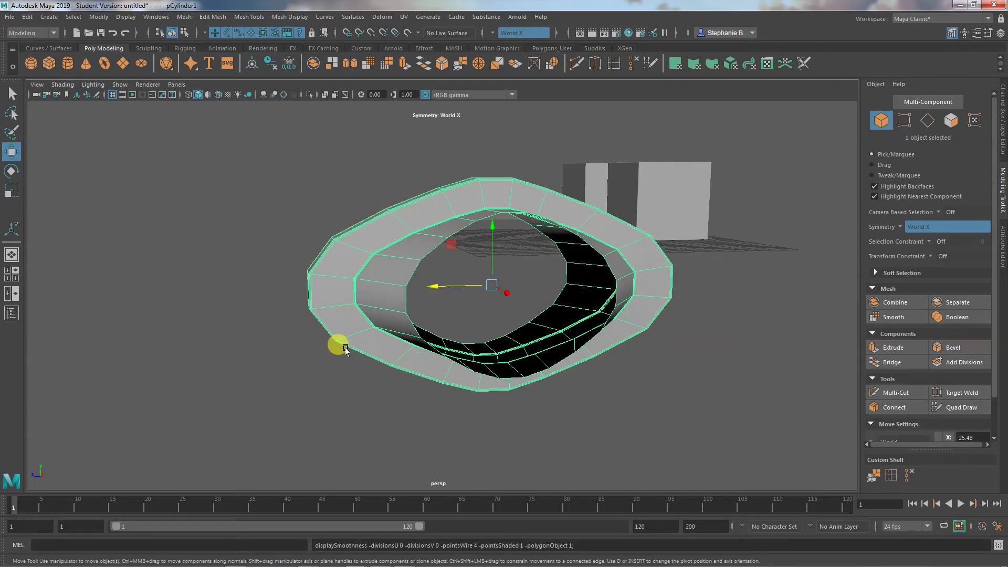
{"action": "left_click_drag", "start_coordinate": [343, 359], "coordinate": [356, 415], "text": "alt"}
{"action": "key", "text": "2"}
{"action": "right_click_drag", "start_coordinate": [355, 415], "coordinate": [414, 373], "text": "alt"}
{"action": "key", "text": "1"}
{"action": "left_click_drag", "start_coordinate": [336, 367], "coordinate": [393, 317], "text": "alt"}
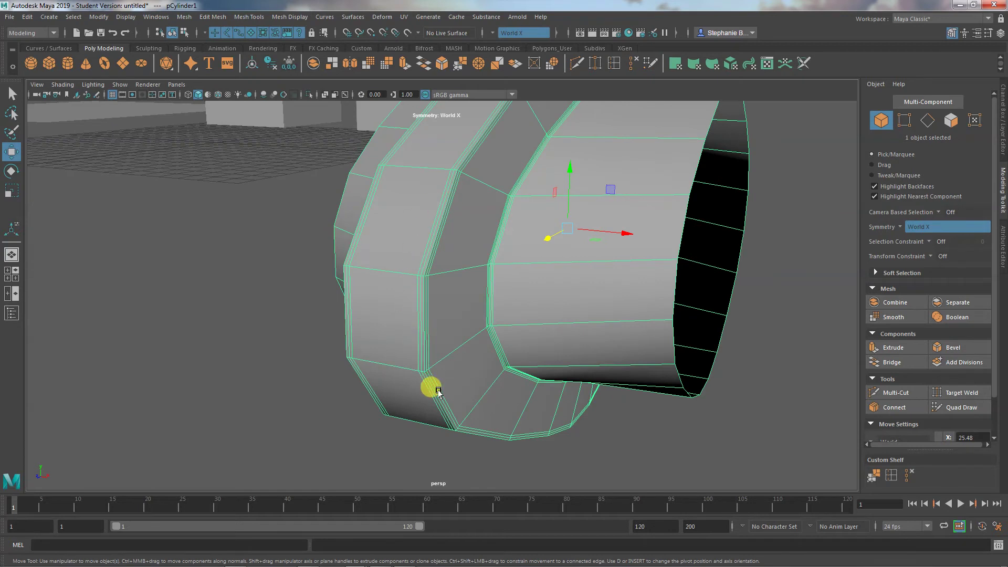
Step: Select an edge loop around the ring, inspect its open end, then return to Object Mode
{"action": "right_click_drag", "start_coordinate": [482, 184], "coordinate": [482, 159]}
{"action": "double_click", "coordinate": [462, 160]}
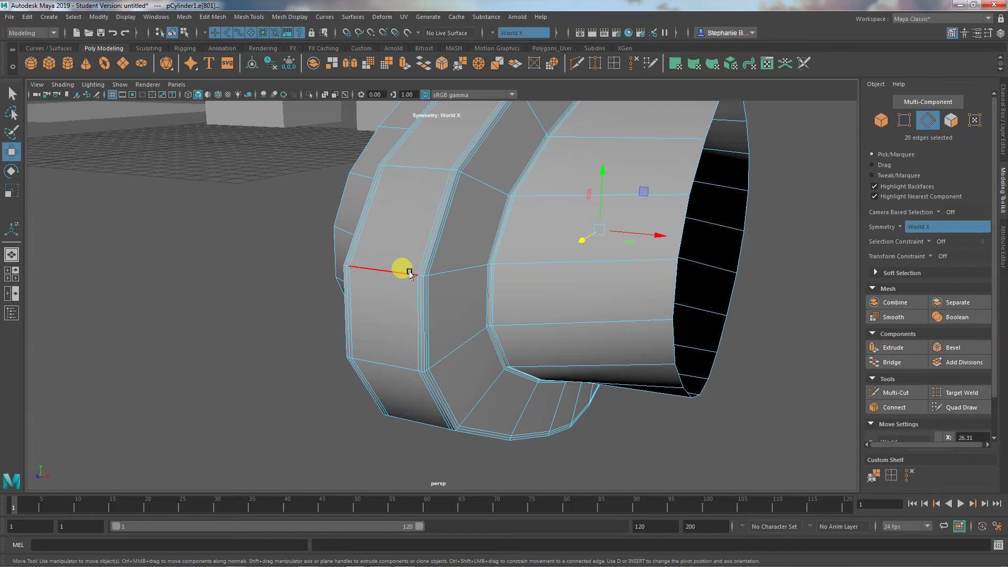
{"action": "left_click_drag", "start_coordinate": [410, 279], "coordinate": [326, 308], "text": "alt"}
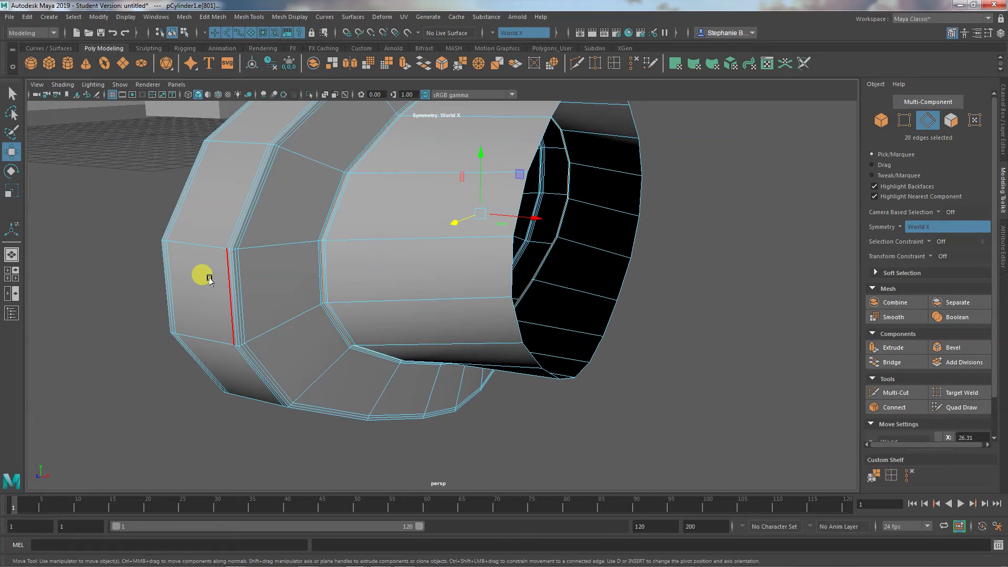
{"action": "left_click_drag", "start_coordinate": [205, 275], "coordinate": [168, 333], "text": "alt"}
{"action": "right_click_drag", "start_coordinate": [203, 267], "coordinate": [247, 252]}
{"action": "left_click_drag", "start_coordinate": [228, 380], "coordinate": [246, 330], "text": "alt"}
Step: Bring the cubes into view and select the left cube, pCube1
{"action": "right_click_drag", "start_coordinate": [246, 331], "coordinate": [424, 368], "text": "alt"}
{"action": "left_click_drag", "start_coordinate": [425, 367], "coordinate": [344, 203], "text": "alt"}
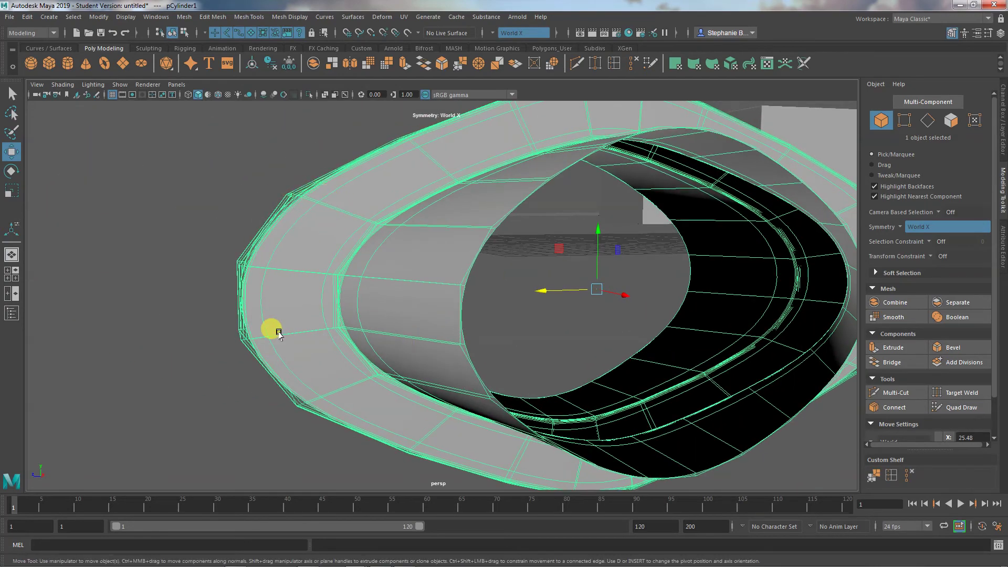
{"action": "left_click_drag", "start_coordinate": [278, 332], "coordinate": [221, 247], "text": "alt"}
{"action": "left_click", "coordinate": [227, 249]}
Step: Switch the left cube to edge mode with smooth preview off and select its top edges
{"action": "key", "text": "3"}
{"action": "right_click_drag", "start_coordinate": [221, 243], "coordinate": [355, 314], "text": "alt"}
{"action": "left_click_drag", "start_coordinate": [355, 314], "coordinate": [203, 228], "text": "alt"}
{"action": "right_click", "coordinate": [204, 224]}
{"action": "left_click", "coordinate": [205, 199]}
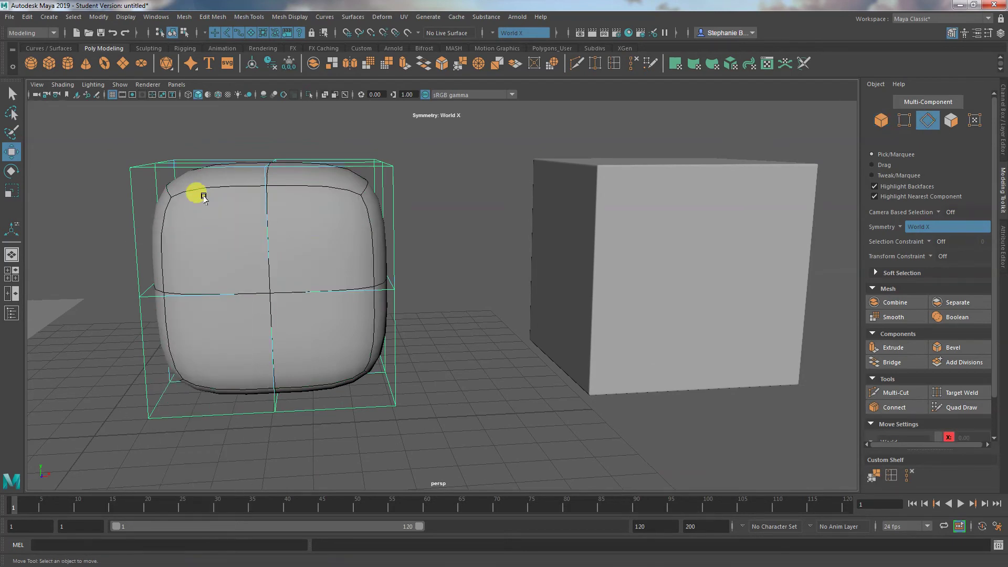
{"action": "key", "text": "1"}
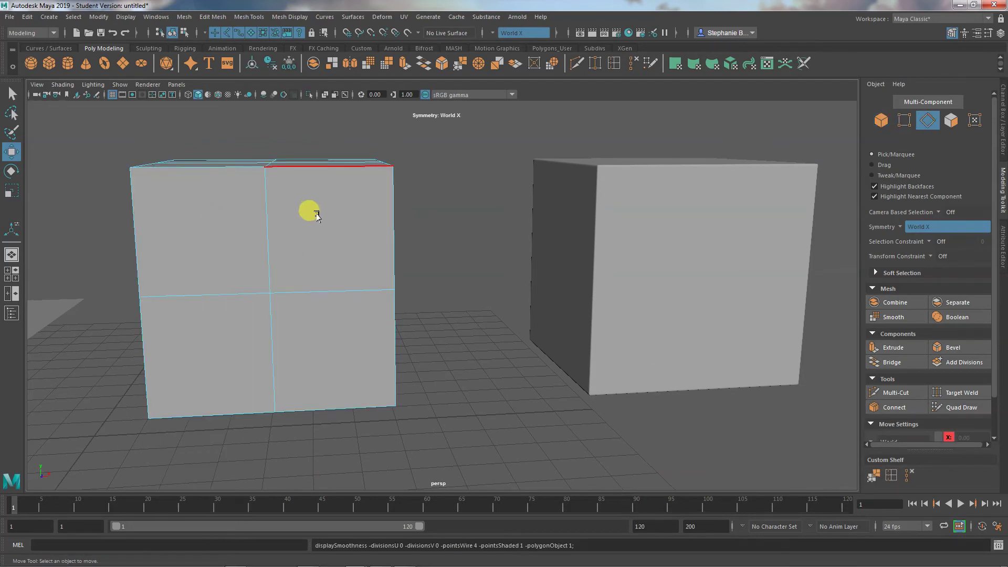
{"action": "left_click_drag", "start_coordinate": [309, 212], "coordinate": [287, 225], "text": "alt"}
{"action": "right_click_drag", "start_coordinate": [362, 199], "coordinate": [434, 182], "text": "alt"}
{"action": "left_click", "coordinate": [457, 168]}
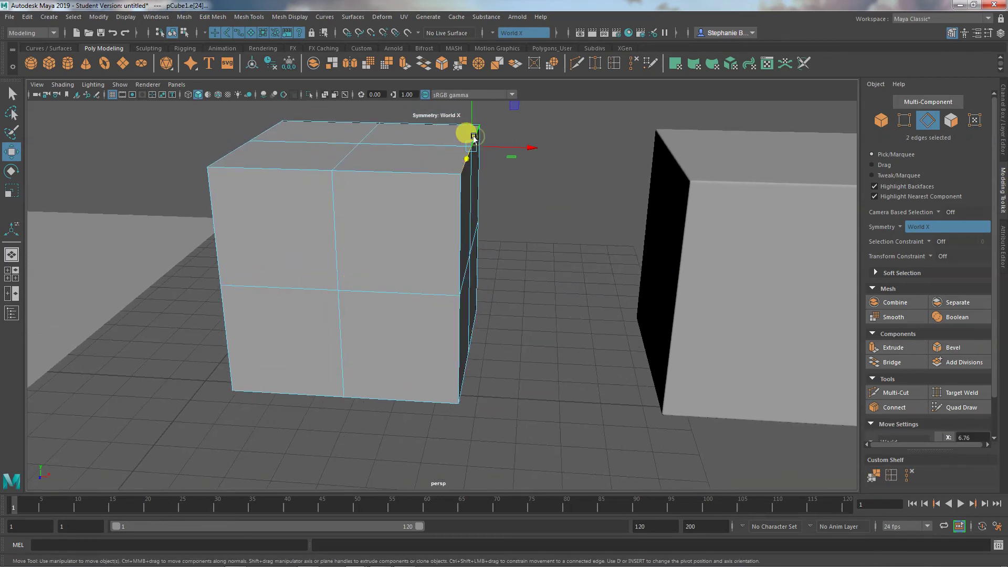
Step: Raise the cube's top edges along Y and shift them along X to slant the top
{"action": "right_click_drag", "start_coordinate": [388, 171], "coordinate": [336, 329], "text": "alt"}
{"action": "left_click_drag", "start_coordinate": [337, 330], "coordinate": [348, 317], "text": "alt"}
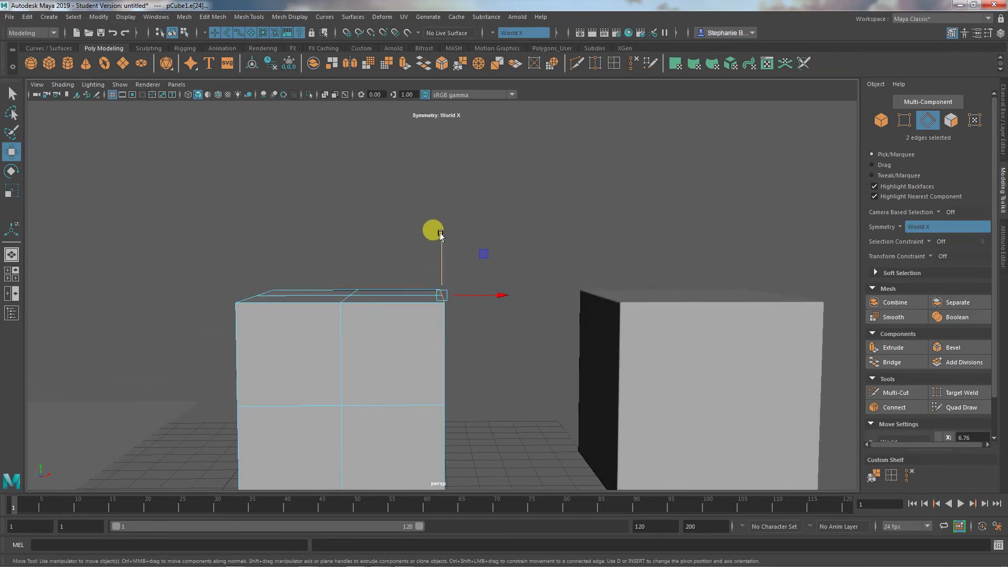
{"action": "left_click_drag", "start_coordinate": [440, 235], "coordinate": [434, 219]}
{"action": "left_click", "coordinate": [498, 277]}
{"action": "left_click_drag", "start_coordinate": [498, 277], "coordinate": [524, 271]}
{"action": "left_click_drag", "start_coordinate": [469, 217], "coordinate": [462, 203]}
{"action": "mouse_move", "coordinate": [477, 313]}
{"action": "left_mouse_down", "text": "alt"}
{"action": "mouse_move", "coordinate": [401, 322]}
{"action": "mouse_move", "coordinate": [478, 320]}
{"action": "left_mouse_up", "text": "alt"}
Step: Preview the reshaped cube smoothed and move it right against the other cube, then back
{"action": "right_click_drag", "start_coordinate": [386, 267], "coordinate": [433, 252]}
{"action": "key", "text": "3"}
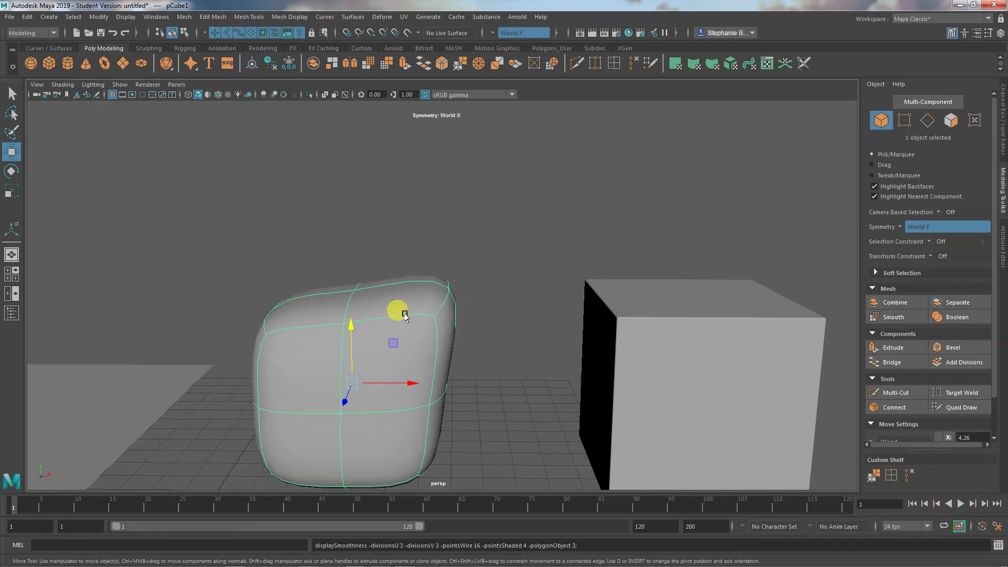
{"action": "left_click_drag", "start_coordinate": [396, 341], "coordinate": [400, 341], "text": "alt"}
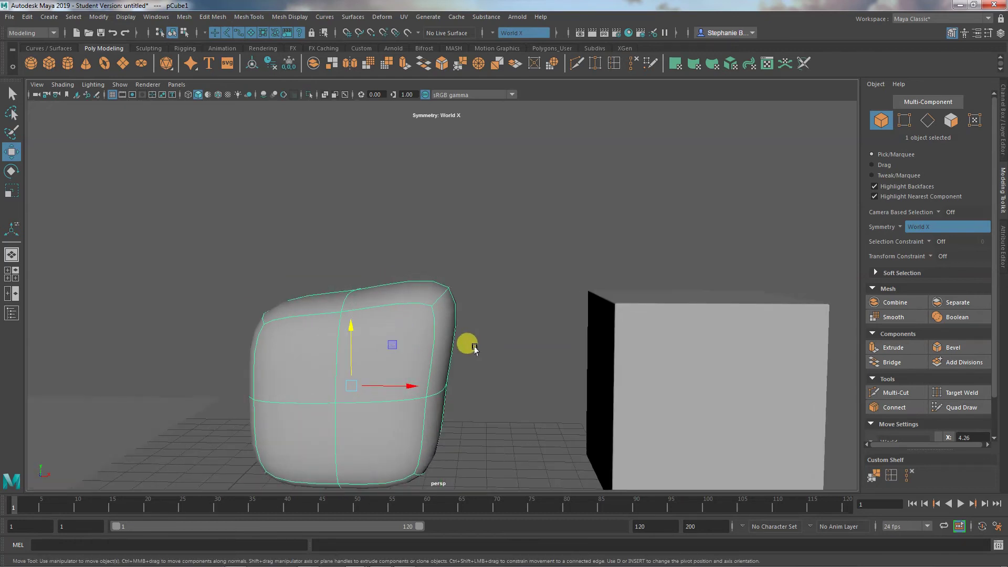
{"action": "left_click_drag", "start_coordinate": [405, 386], "coordinate": [525, 378]}
{"action": "right_click_drag", "start_coordinate": [551, 308], "coordinate": [555, 346], "text": "alt"}
{"action": "middle_click_drag", "start_coordinate": [555, 347], "coordinate": [456, 342], "text": "alt"}
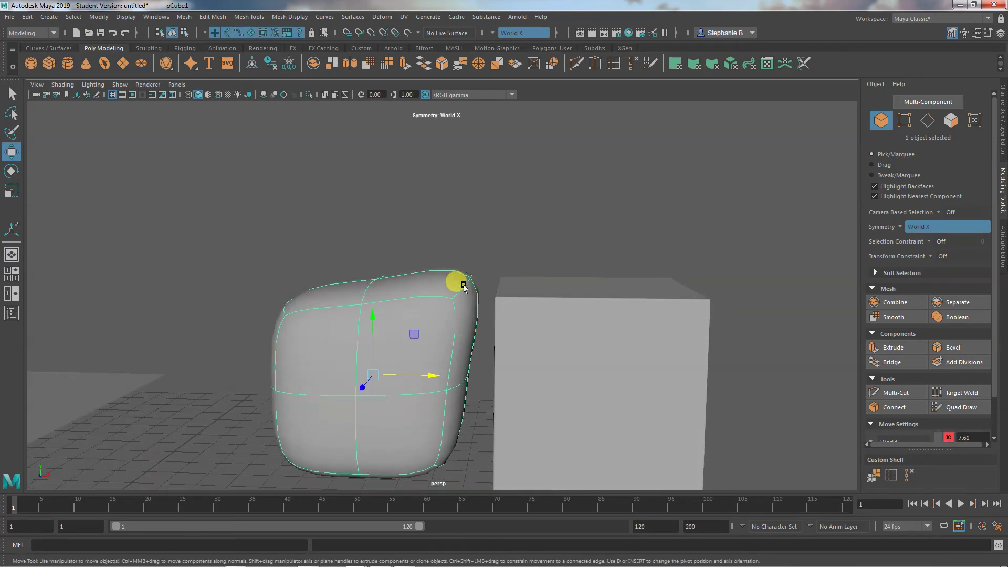
Step: Undo the move, then raise a top edge again and shift it left along X
{"action": "key", "text": "ctrl+z"}
{"action": "key", "text": "1"}
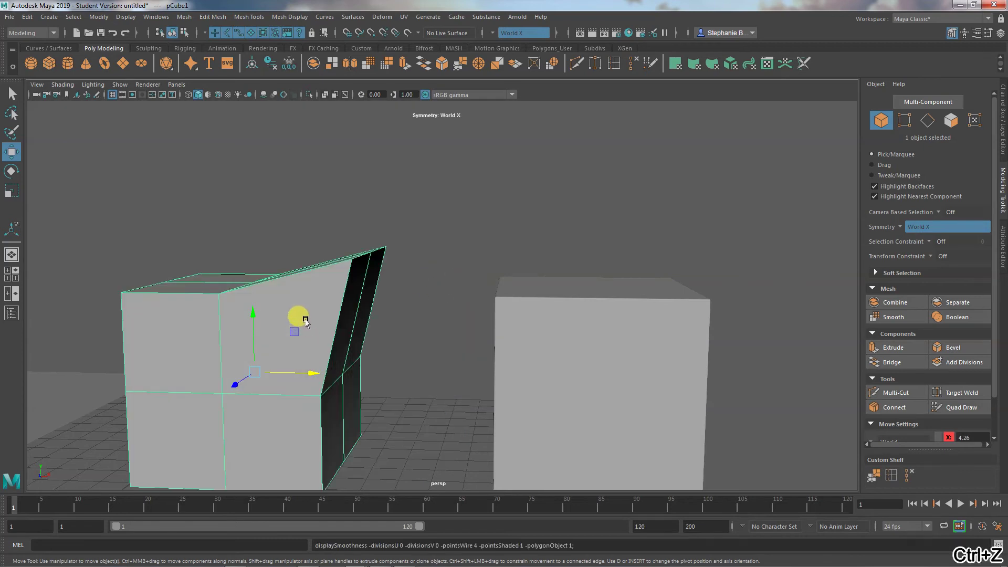
{"action": "right_click_drag", "start_coordinate": [361, 261], "coordinate": [357, 242]}
{"action": "left_click", "coordinate": [362, 258]}
{"action": "mouse_move", "coordinate": [368, 212]}
{"action": "left_mouse_down"}
{"action": "mouse_move", "coordinate": [368, 202]}
{"action": "mouse_move", "coordinate": [367, 211]}
{"action": "left_mouse_up"}
{"action": "left_click_drag", "start_coordinate": [417, 266], "coordinate": [411, 267]}
Step: Return to Object Mode and toggle the cube between smooth preview and its hard-edged cage
{"action": "right_click", "coordinate": [292, 324]}
{"action": "left_click", "coordinate": [329, 266]}
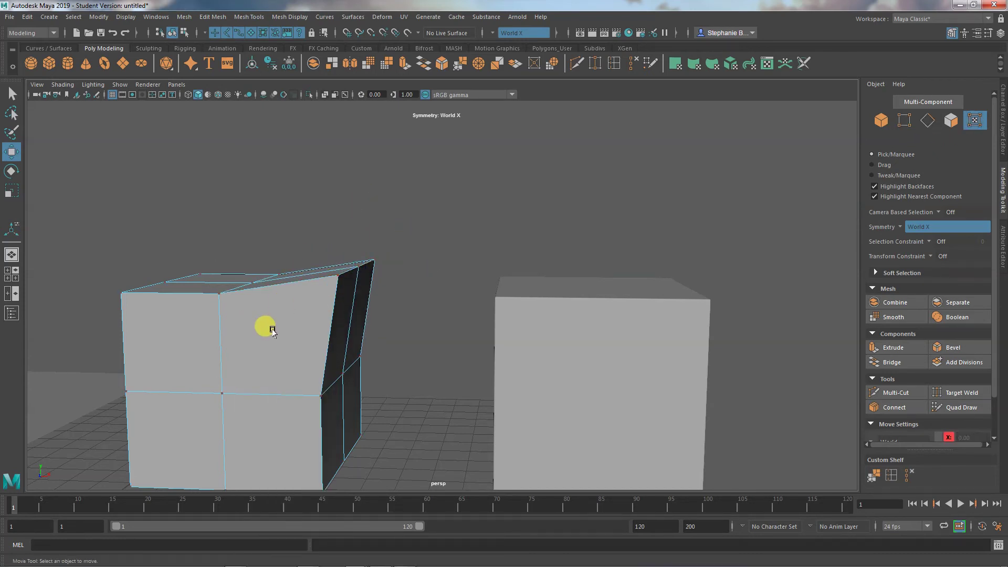
{"action": "right_click", "coordinate": [272, 267]}
{"action": "left_click", "coordinate": [310, 252]}
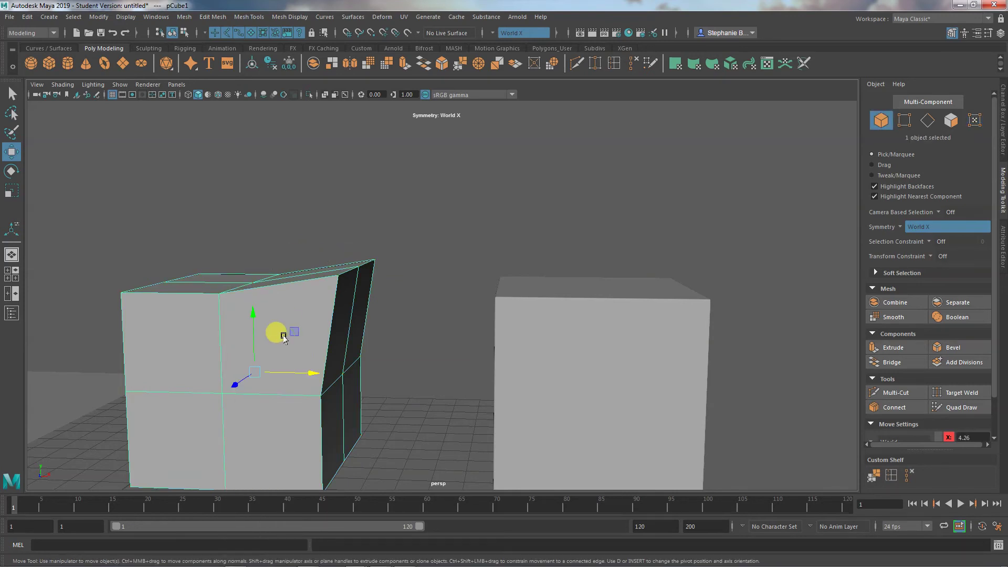
{"action": "key", "text": "3"}
{"action": "left_click_drag", "start_coordinate": [281, 393], "coordinate": [317, 293], "text": "alt"}
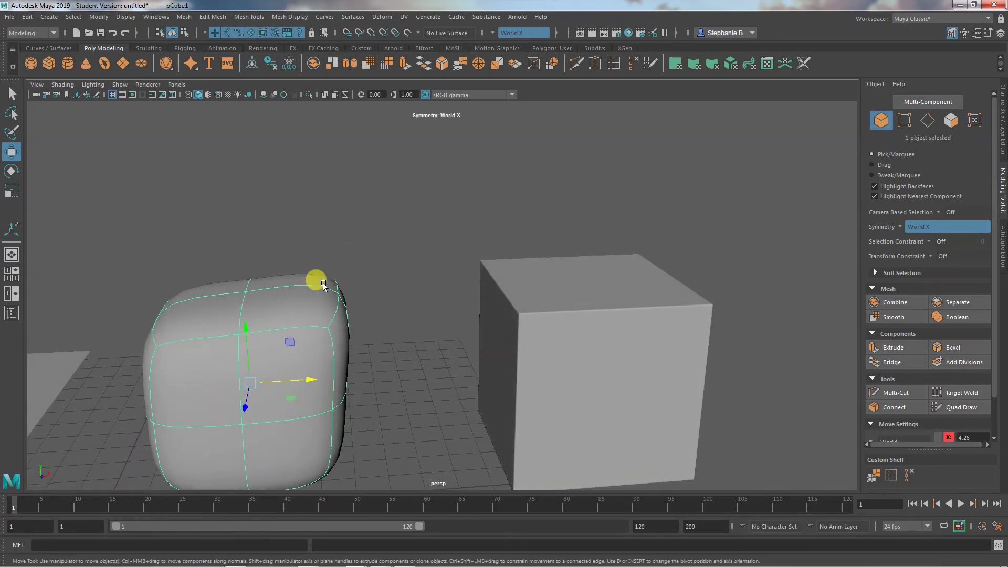
{"action": "key", "text": "1"}
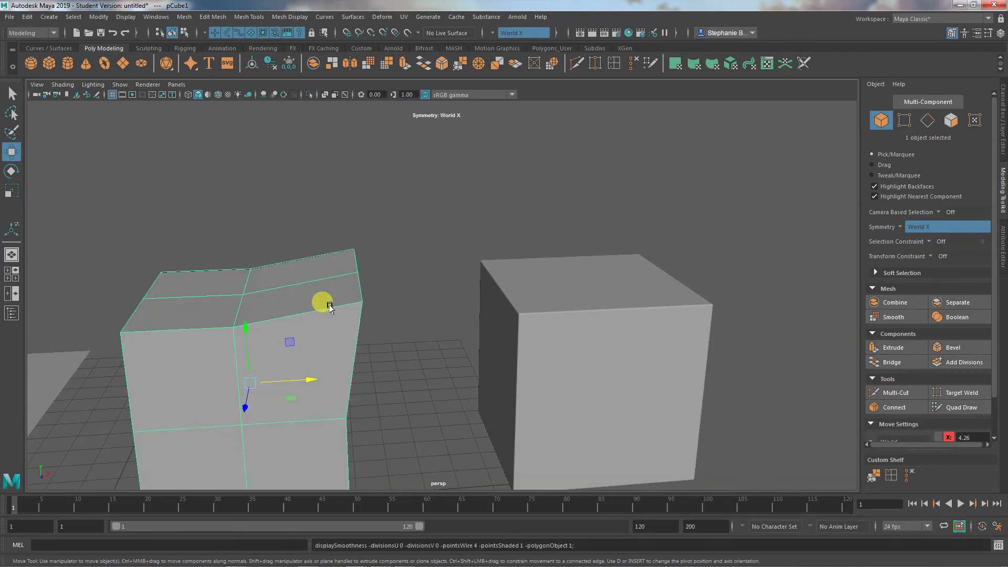
{"action": "key", "text": "3"}
{"action": "mouse_move", "coordinate": [328, 308]}
{"action": "left_mouse_down", "text": "alt"}
{"action": "mouse_move", "coordinate": [318, 332]}
{"action": "mouse_move", "coordinate": [303, 290]}
{"action": "mouse_move", "coordinate": [320, 309]}
{"action": "left_mouse_up", "text": "alt"}
Step: Select the right cube, then undo several times back to an earlier scene state
{"action": "left_click", "coordinate": [579, 340]}
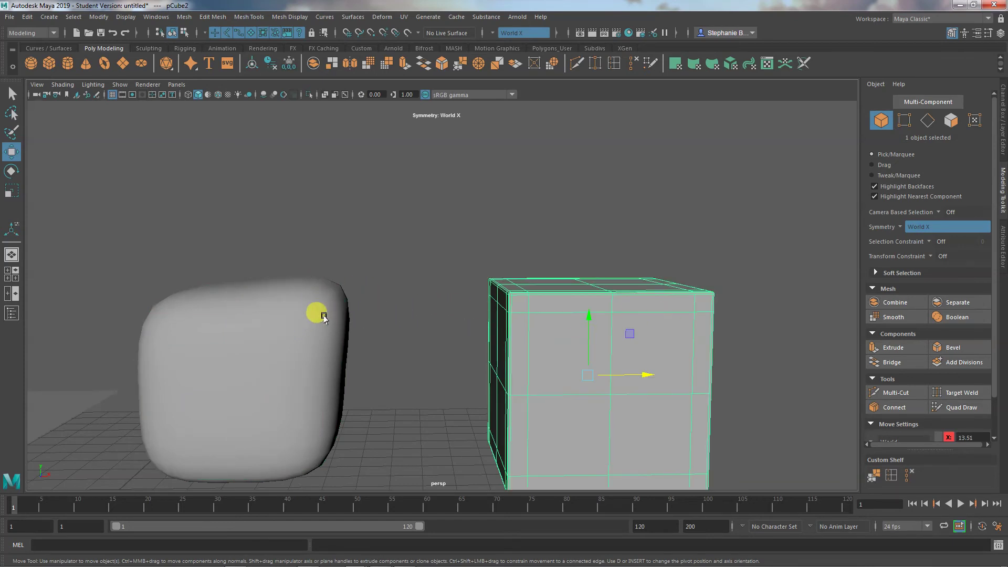
{"action": "key", "text": "ctrl+z"}
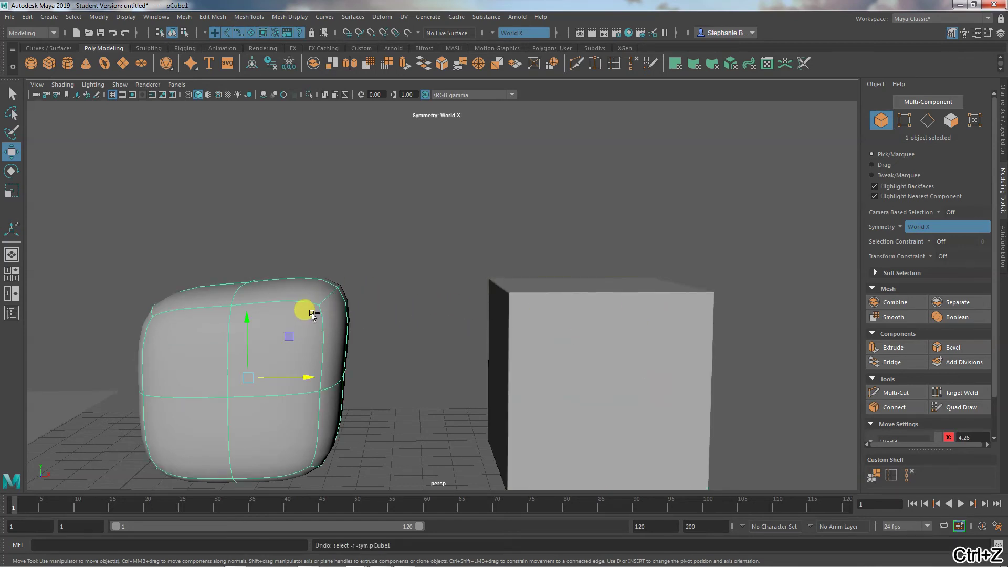
{"action": "key", "text": "ctrl+z"}
{"action": "key", "text": "ctrl+z"}
{"action": "key", "text": "ctrl+z"}
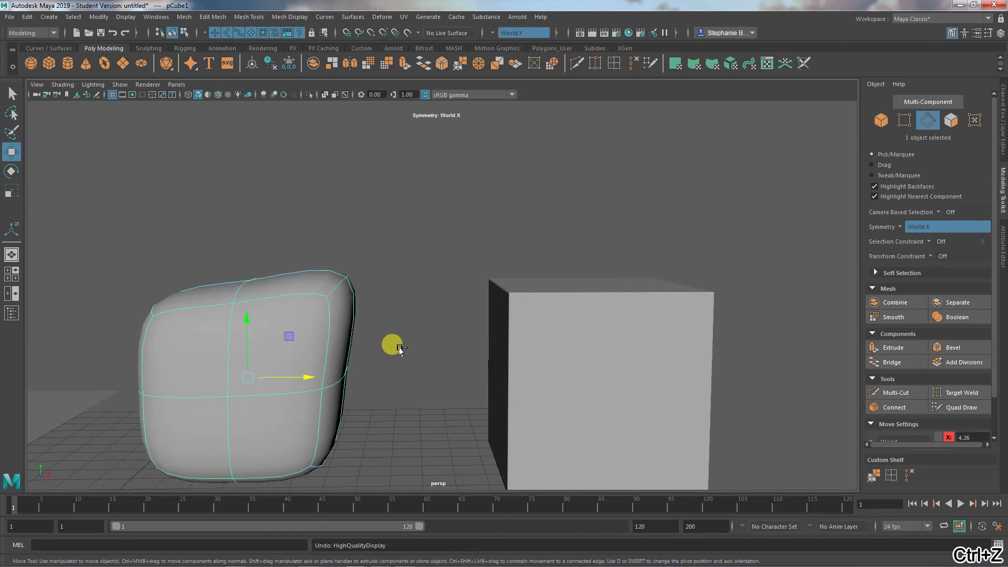
{"action": "key", "text": "ctrl+z"}
{"action": "key", "text": "ctrl+z"}
{"action": "key", "text": "ctrl+z"}
{"action": "key", "text": "ctrl+z"}
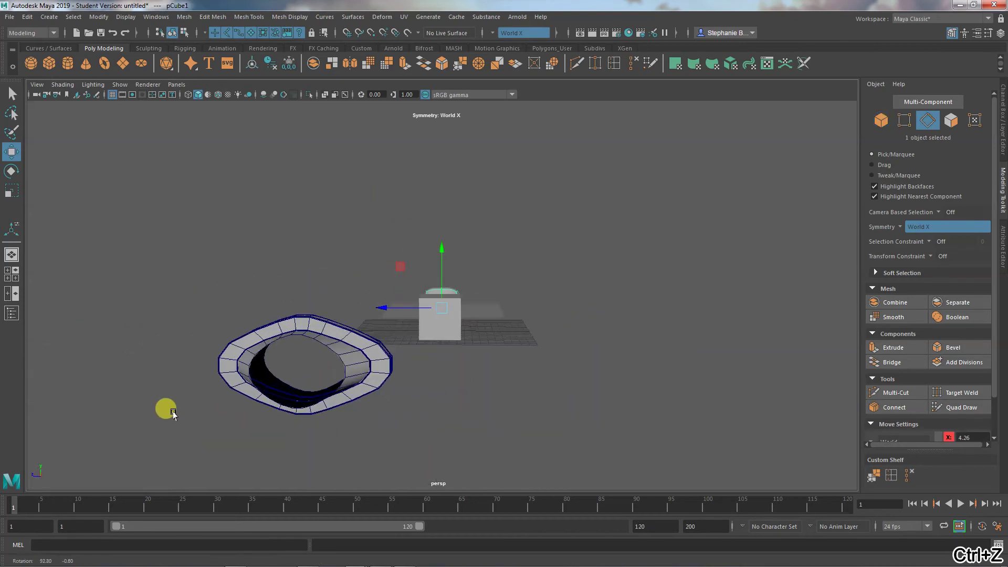
Step: Select pCylinder1, orbit around it, and switch it to its original low-poly display
{"action": "left_click", "coordinate": [254, 354]}
{"action": "left_click_drag", "start_coordinate": [180, 367], "coordinate": [280, 409], "text": "alt"}
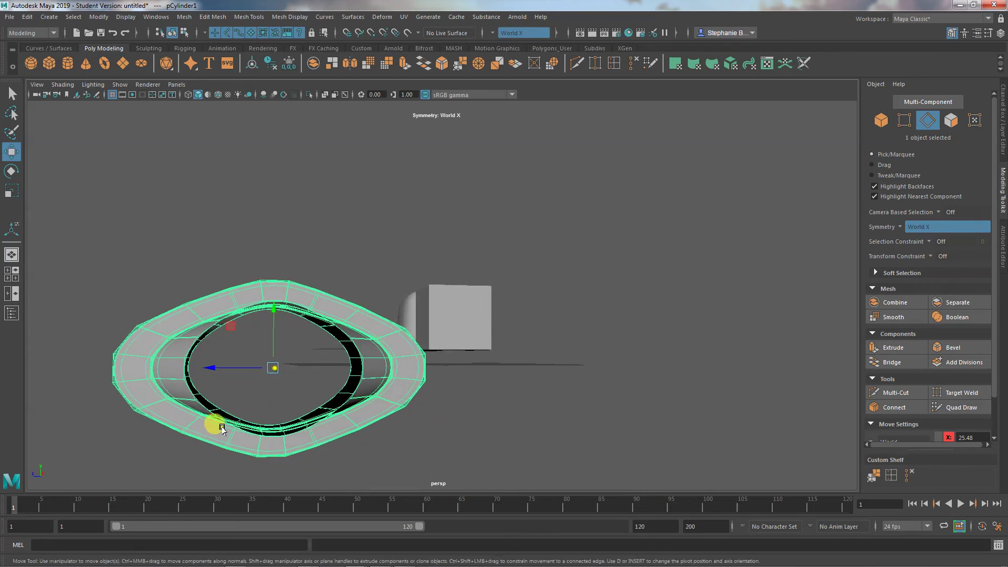
{"action": "left_click_drag", "start_coordinate": [213, 420], "coordinate": [289, 392], "text": "alt"}
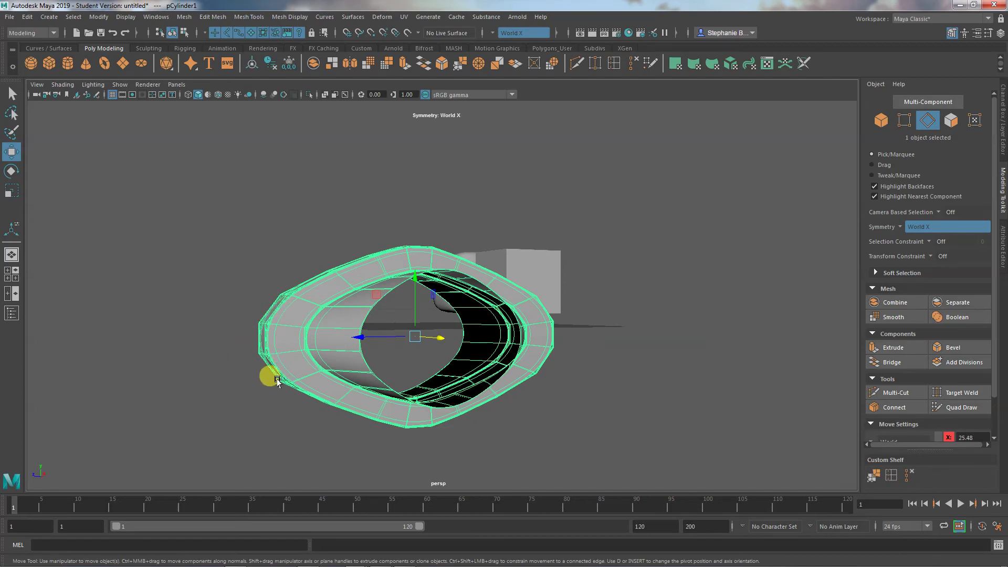
{"action": "left_click_drag", "start_coordinate": [277, 381], "coordinate": [147, 362], "text": "alt"}
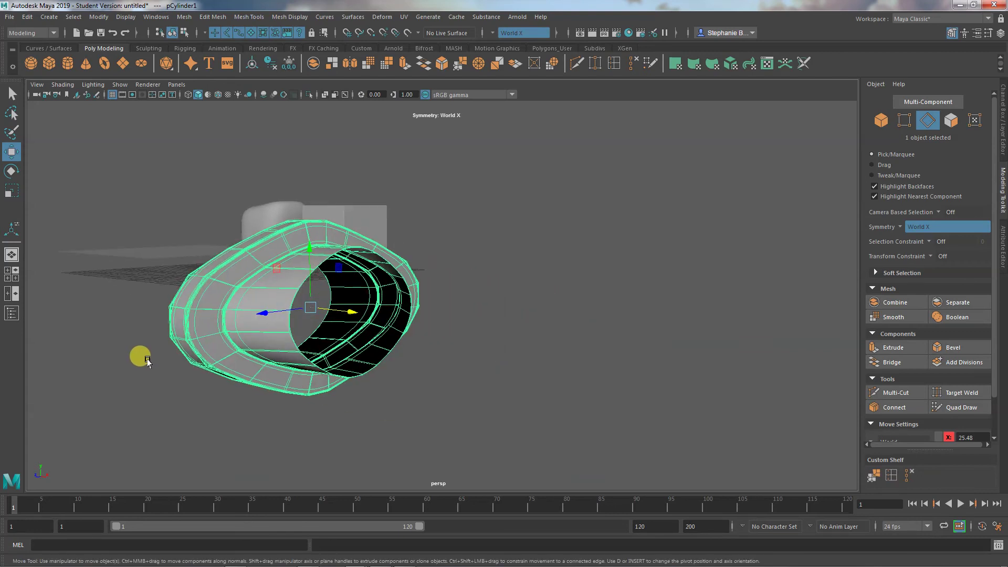
{"action": "key", "text": "1"}
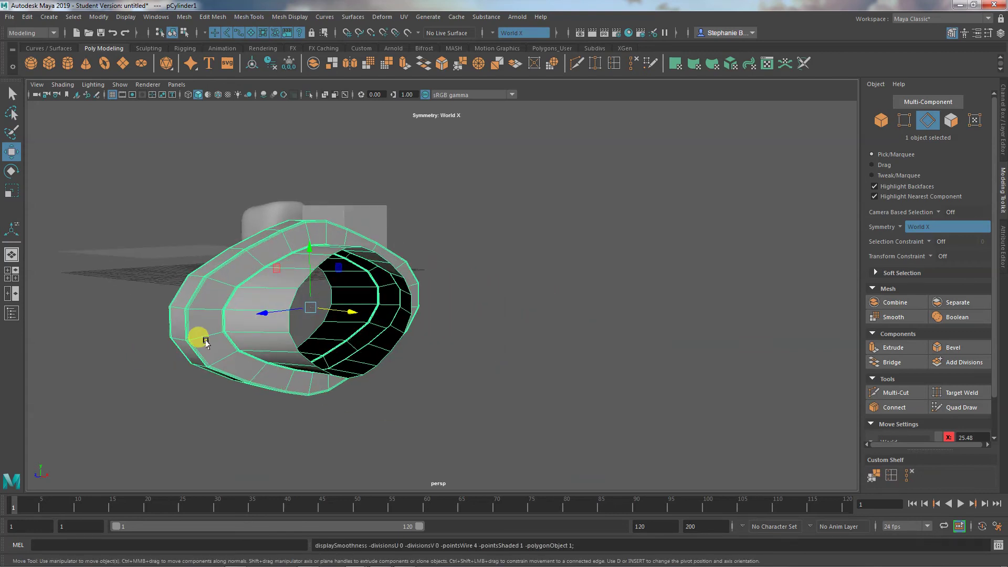
Step: Apply Smooth to pCylinder1 with 1 division, then inspect its opening and reselect it
{"action": "left_click", "coordinate": [873, 317]}
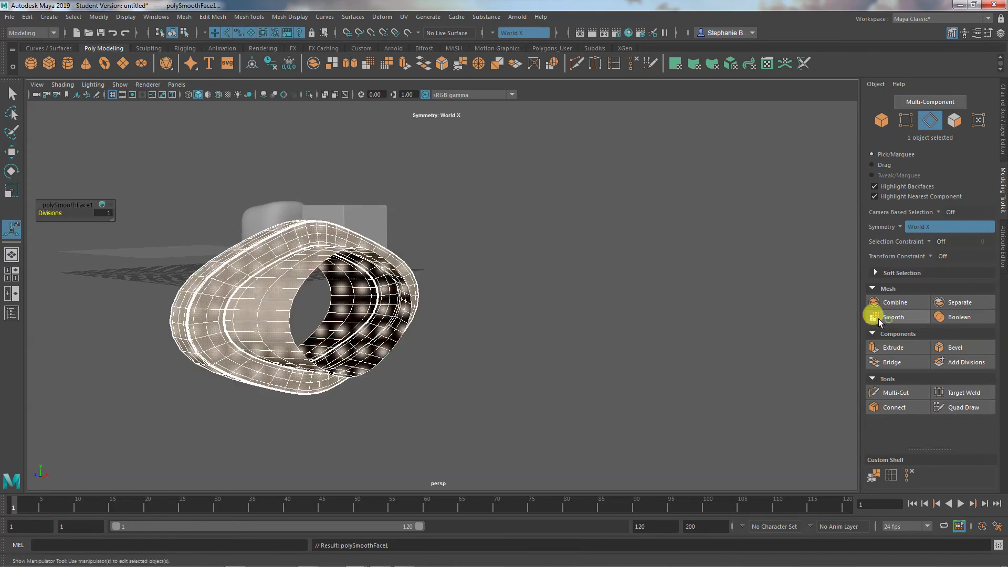
{"action": "left_click", "coordinate": [391, 404]}
{"action": "right_click_drag", "start_coordinate": [290, 400], "coordinate": [499, 401], "text": "alt"}
{"action": "middle_click_drag", "start_coordinate": [499, 401], "coordinate": [670, 389], "text": "alt"}
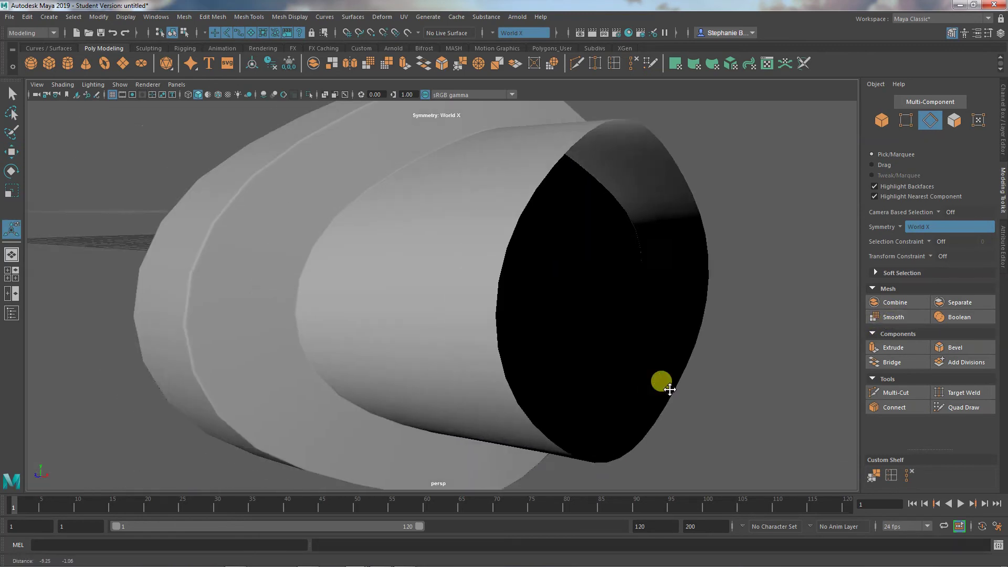
{"action": "right_click_drag", "start_coordinate": [670, 389], "coordinate": [329, 338], "text": "alt"}
{"action": "left_click", "coordinate": [329, 338]}
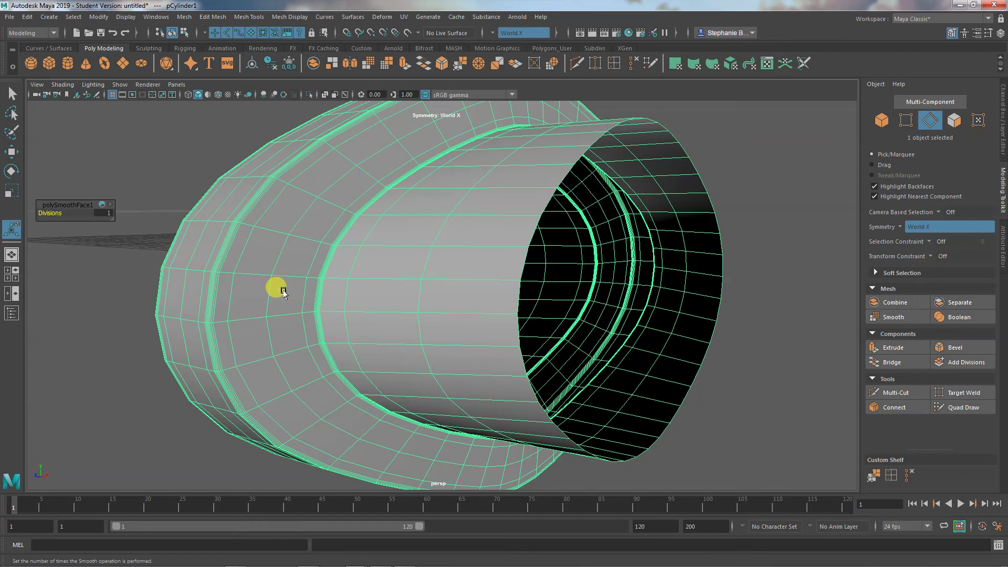
Step: Orbit around the smoothed ring for a side-on view, then switch back to the Select Tool
{"action": "right_click_drag", "start_coordinate": [284, 292], "coordinate": [135, 285], "text": "alt"}
{"action": "left_click_drag", "start_coordinate": [135, 285], "coordinate": [230, 345], "text": "alt"}
{"action": "right_click_drag", "start_coordinate": [230, 346], "coordinate": [405, 355], "text": "alt"}
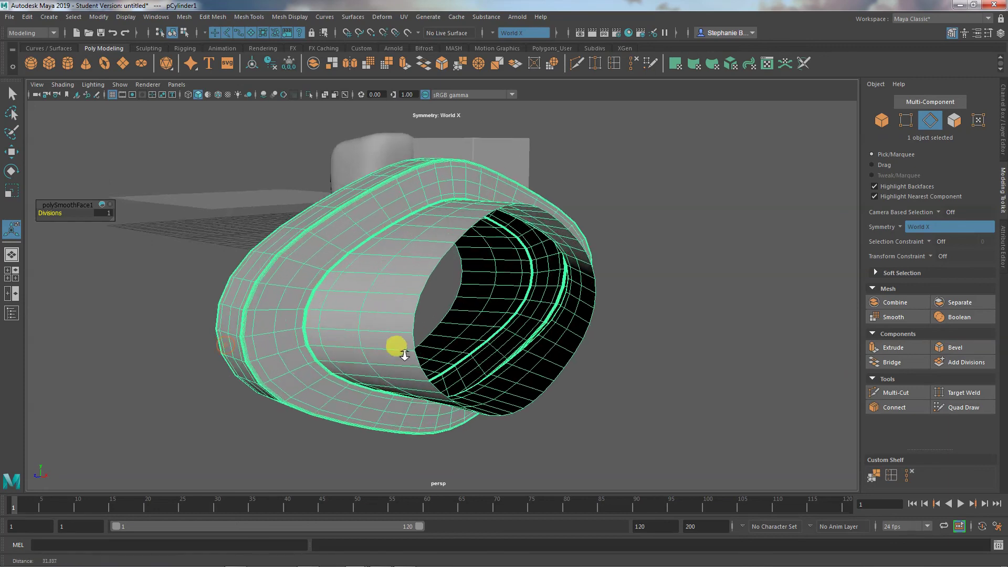
{"action": "mouse_move", "coordinate": [405, 355]}
{"action": "left_mouse_down", "text": "alt"}
{"action": "mouse_move", "coordinate": [338, 344]}
{"action": "mouse_move", "coordinate": [389, 338]}
{"action": "mouse_move", "coordinate": [395, 347]}
{"action": "left_mouse_up", "text": "alt"}
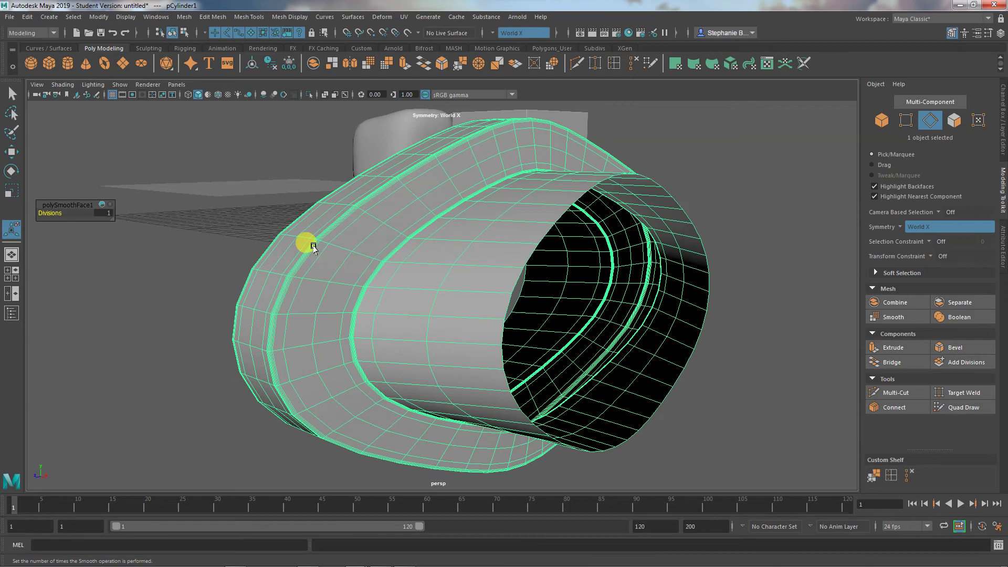
{"action": "left_click_drag", "start_coordinate": [314, 247], "coordinate": [400, 324], "text": "alt"}
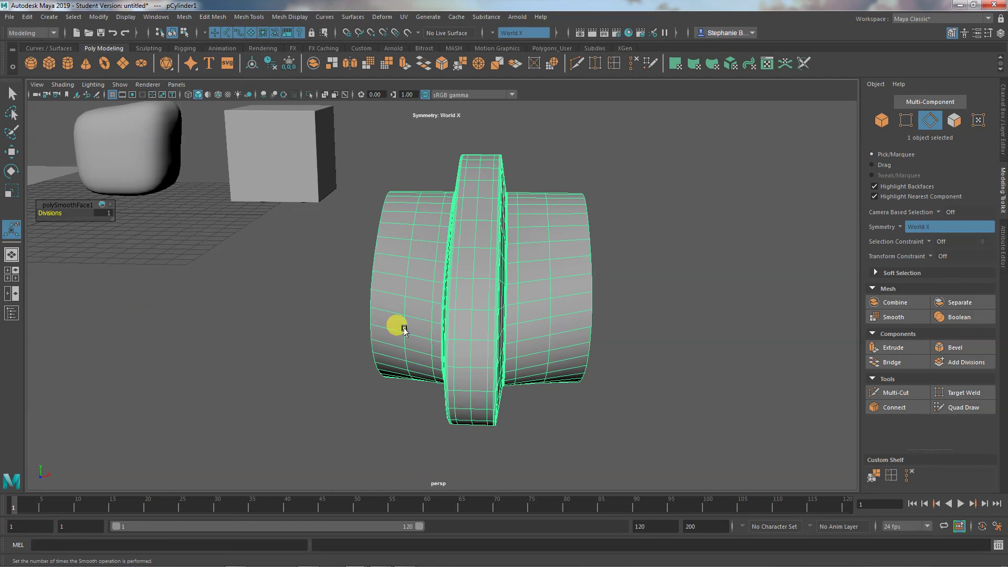
{"action": "right_click_drag", "start_coordinate": [405, 329], "coordinate": [469, 254]}
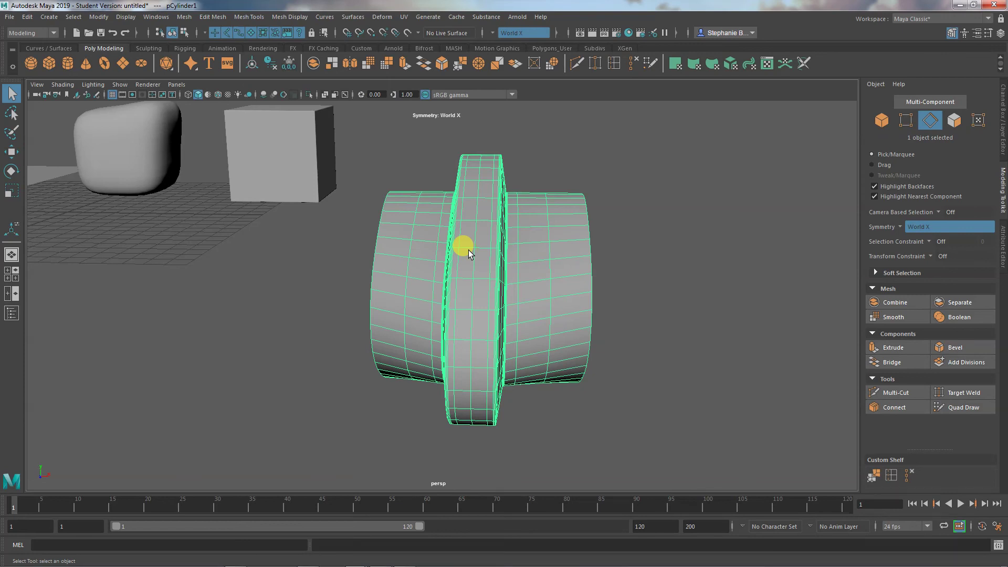
Step: Undo repeatedly to remove the ring's Smooth operation
{"action": "key", "text": "1"}
{"action": "key", "text": "ctrl+z"}
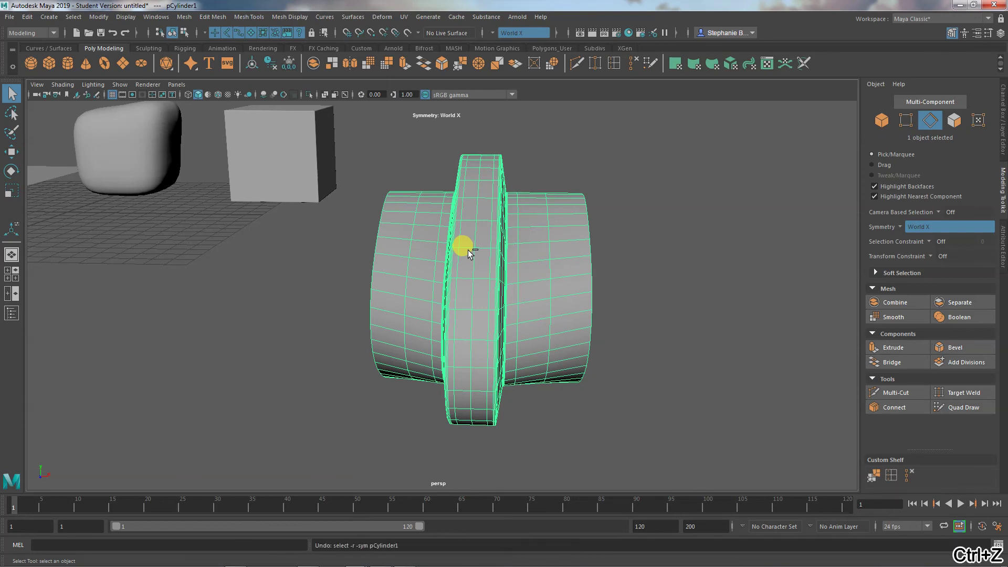
{"action": "key", "text": "ctrl+z"}
{"action": "key", "text": "ctrl+z"}
{"action": "key", "text": "ctrl+z"}
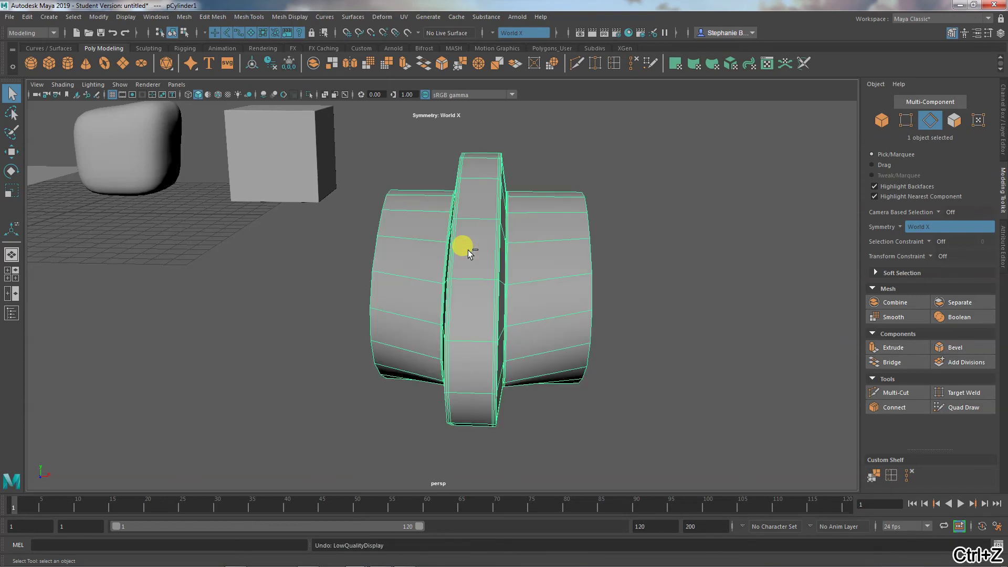
{"action": "key", "text": "ctrl+z"}
{"action": "left_click_drag", "start_coordinate": [503, 301], "coordinate": [453, 291], "text": "alt"}
{"action": "key", "text": "ctrl+z"}
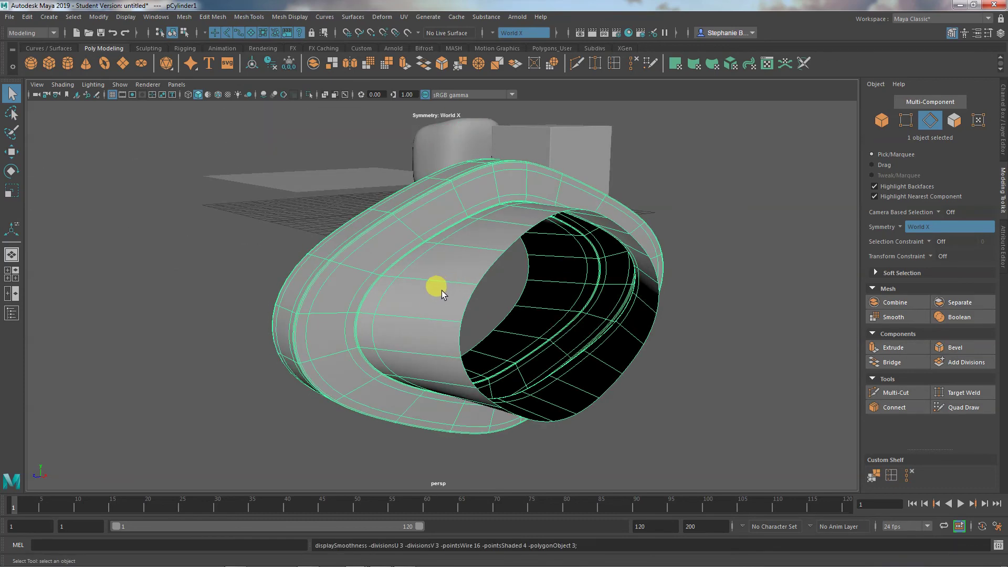
{"action": "middle_click_drag", "start_coordinate": [437, 293], "coordinate": [473, 373], "text": "alt"}
{"action": "left_click_drag", "start_coordinate": [468, 372], "coordinate": [484, 353], "text": "alt"}
Step: Return pCube2 and pCube1 to their blocky original display
{"action": "left_click", "coordinate": [510, 195]}
{"action": "key", "text": "1"}
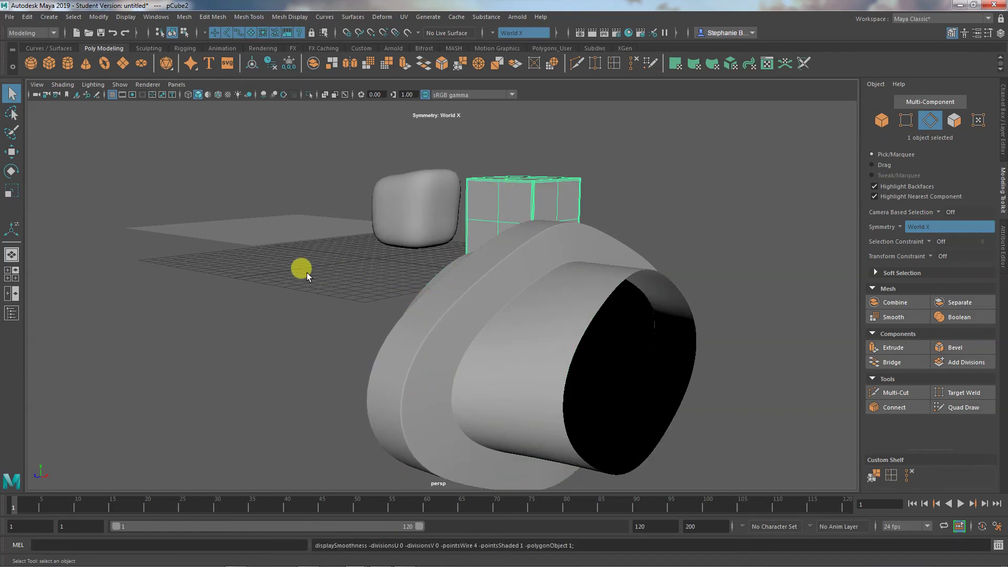
{"action": "left_click", "coordinate": [379, 205]}
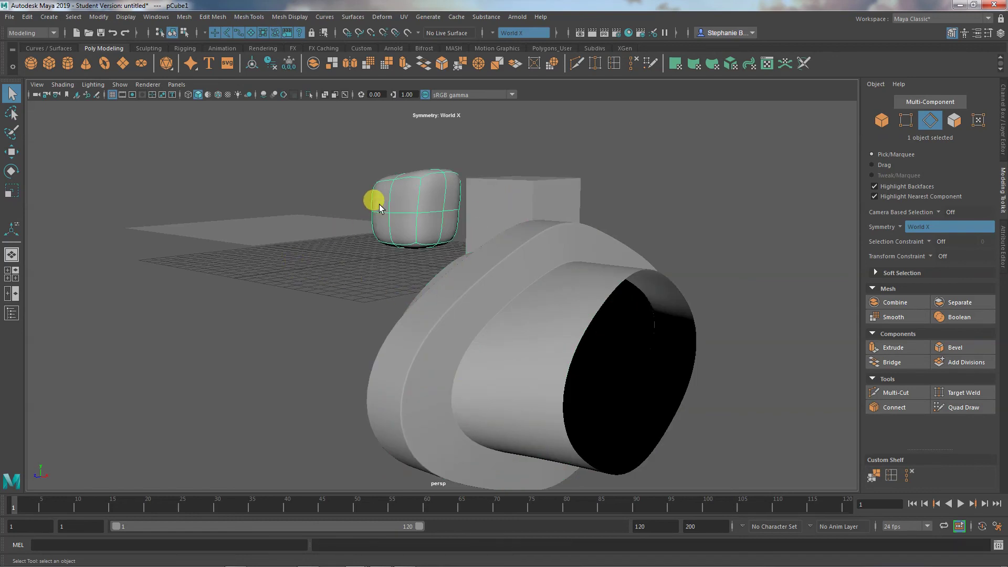
{"action": "key", "text": "1"}
Step: Select pCylinder1, show its low-poly mesh, then preview it smoothed and orbit around it
{"action": "left_click_drag", "start_coordinate": [293, 311], "coordinate": [323, 283], "text": "alt"}
{"action": "left_click", "coordinate": [324, 283]}
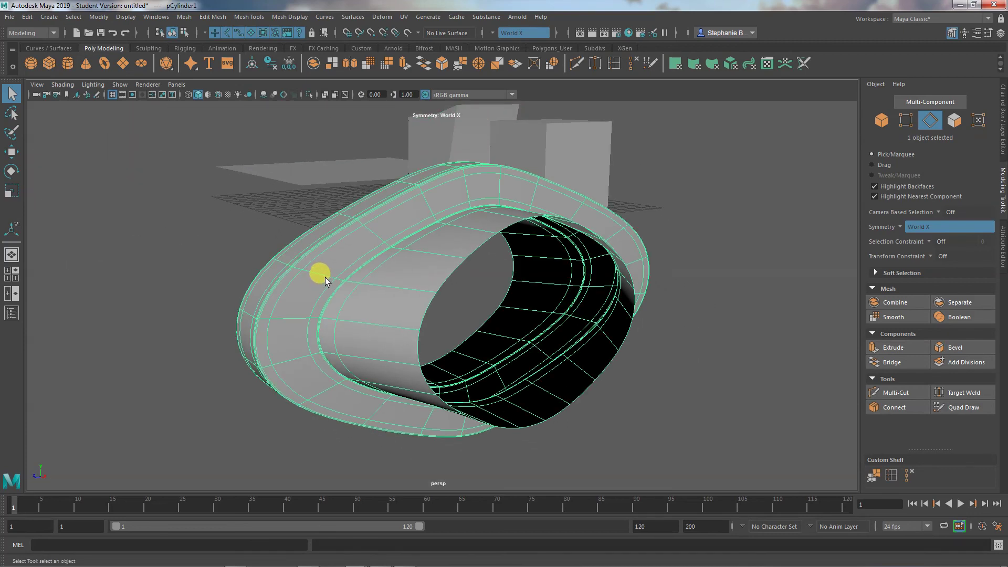
{"action": "key", "text": "1"}
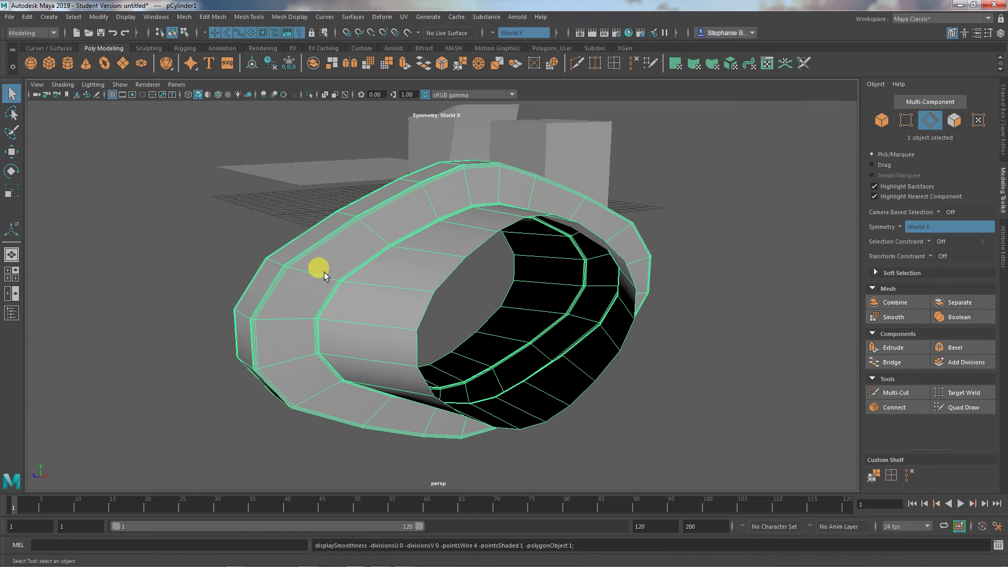
{"action": "key", "text": "3"}
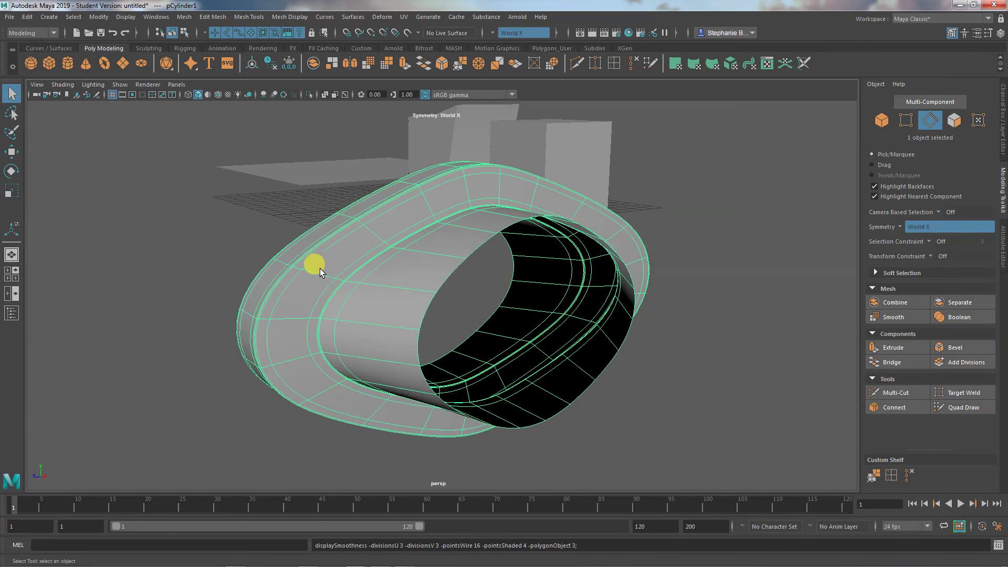
{"action": "left_click_drag", "start_coordinate": [279, 330], "coordinate": [311, 339], "text": "alt"}
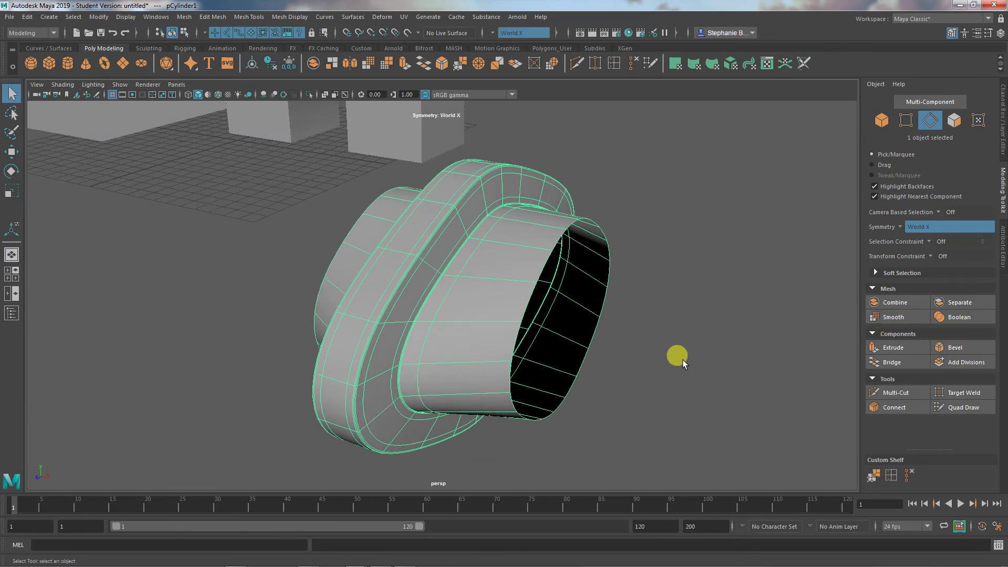
{"action": "right_click_drag", "start_coordinate": [683, 360], "coordinate": [543, 349], "text": "alt"}
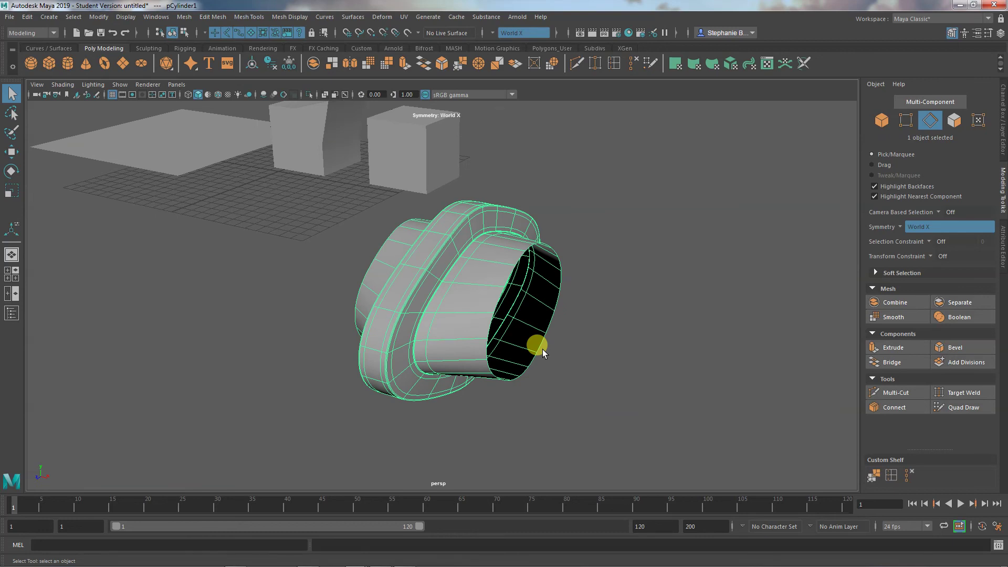
{"action": "middle_click_drag", "start_coordinate": [440, 283], "coordinate": [454, 301], "text": "alt"}
{"action": "left_click_drag", "start_coordinate": [455, 301], "coordinate": [458, 333], "text": "alt"}
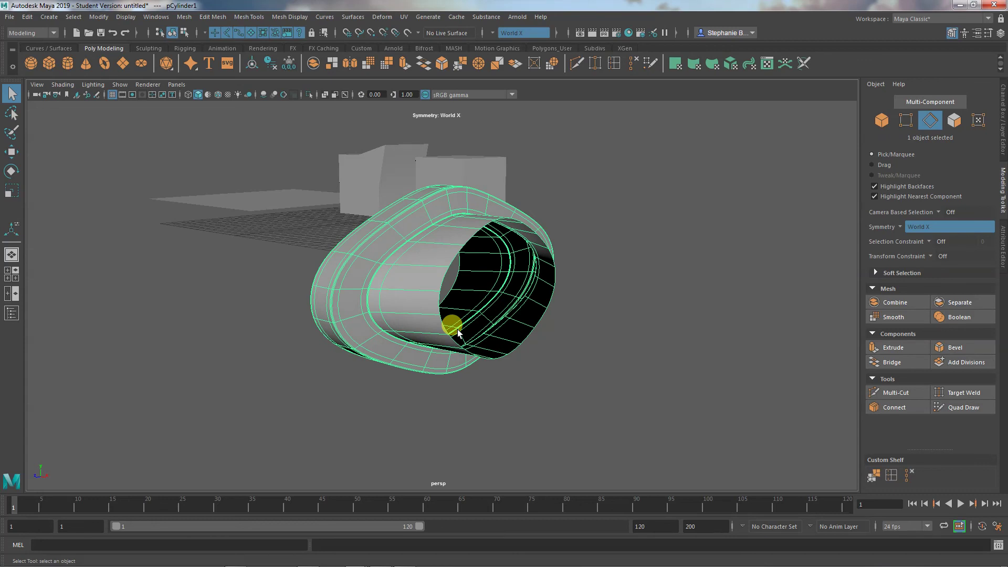
{"action": "left_click_drag", "start_coordinate": [458, 334], "coordinate": [465, 369], "text": "alt"}
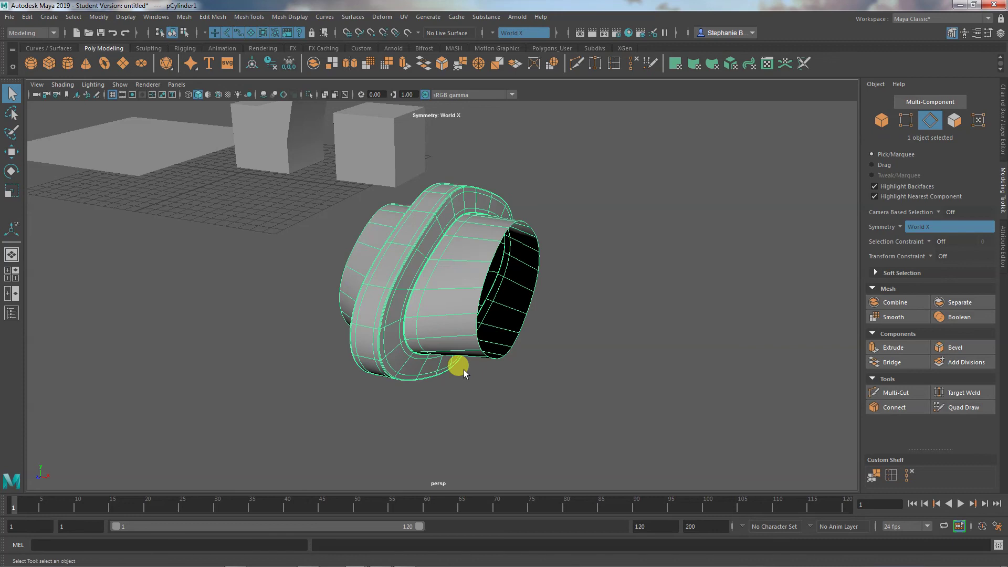
Step: Cycle the ring through original and smooth preview, ending on smooth preview with cage
{"action": "key", "text": "1"}
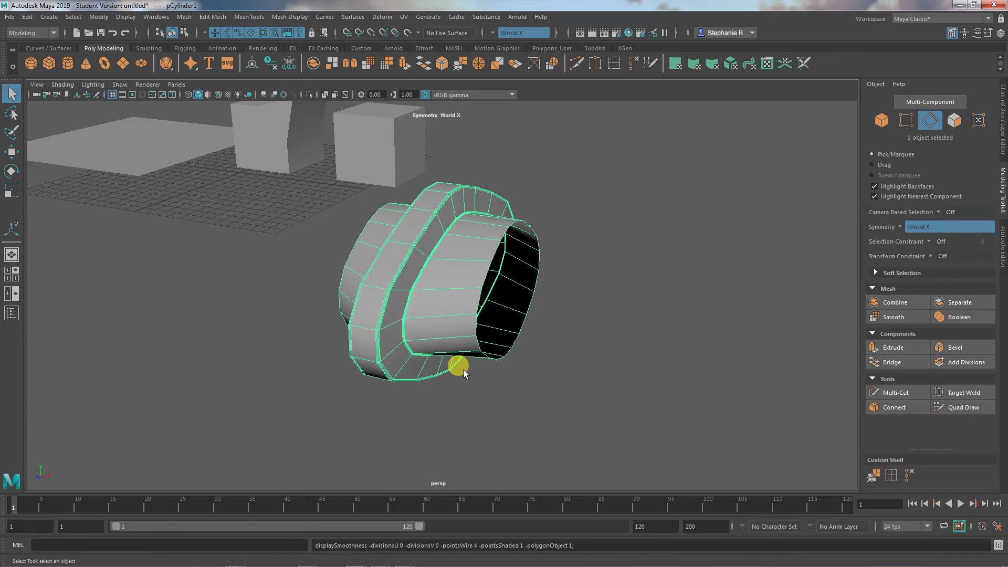
{"action": "scroll", "coordinate": [464, 370], "scroll_direction": "up", "scroll_amount": 2}
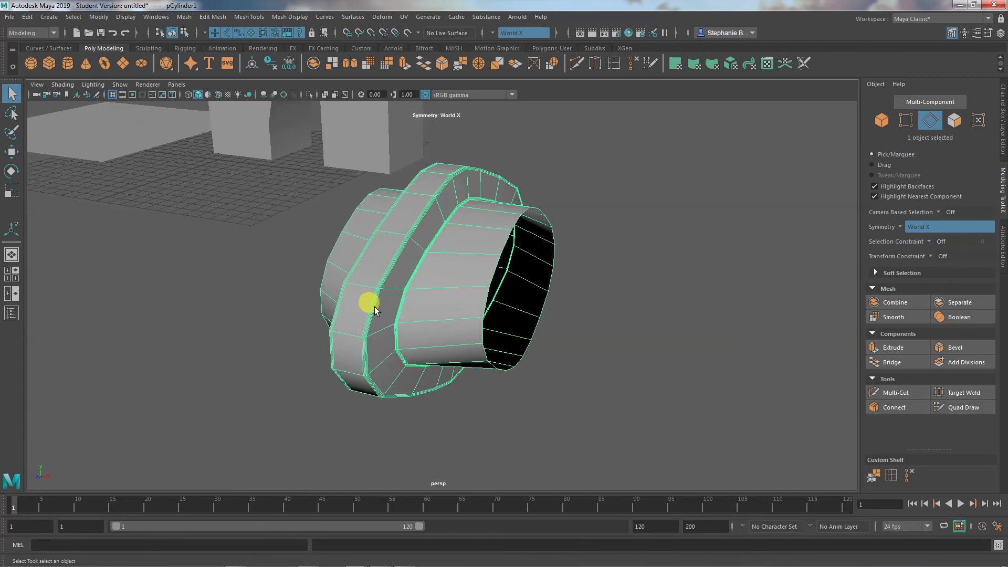
{"action": "key", "text": "3"}
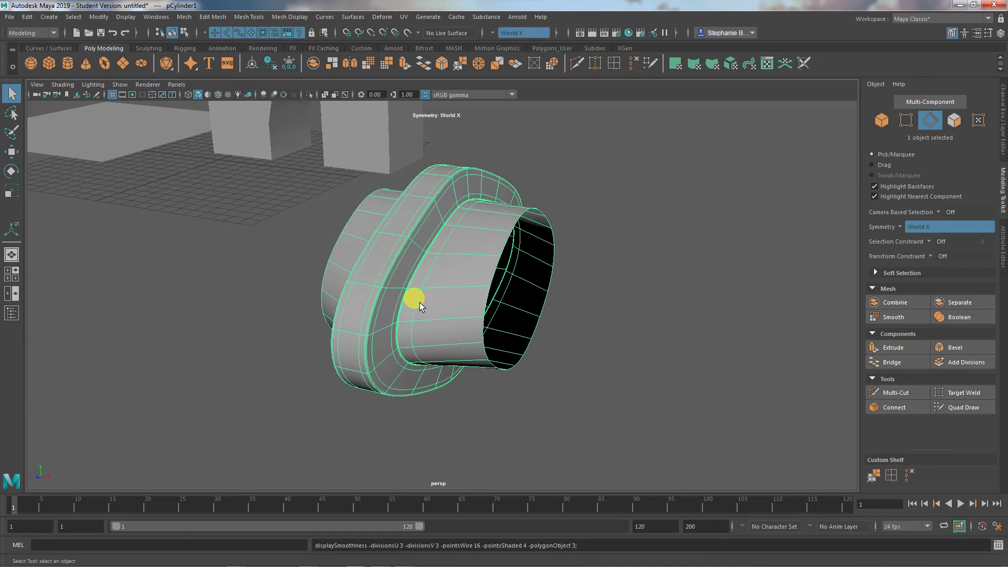
{"action": "key", "text": "2"}
Step: Select pCube1, zoom in on the cubes, and set it back to original blocky display
{"action": "left_click", "coordinate": [244, 150]}
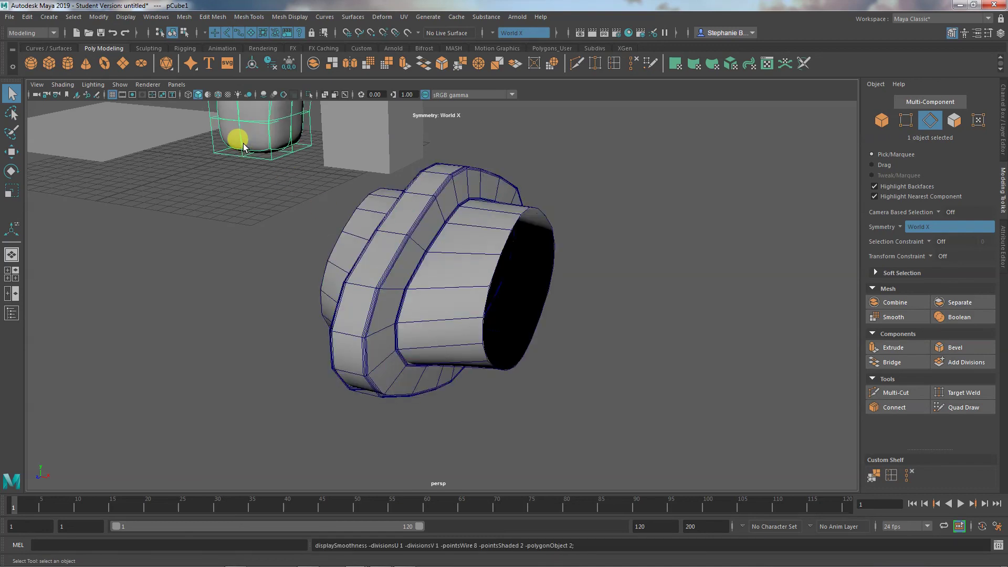
{"action": "left_click_drag", "start_coordinate": [259, 267], "coordinate": [271, 348], "text": "alt"}
{"action": "right_click_drag", "start_coordinate": [271, 348], "coordinate": [720, 383], "text": "alt"}
{"action": "middle_click_drag", "start_coordinate": [451, 358], "coordinate": [558, 373], "text": "alt"}
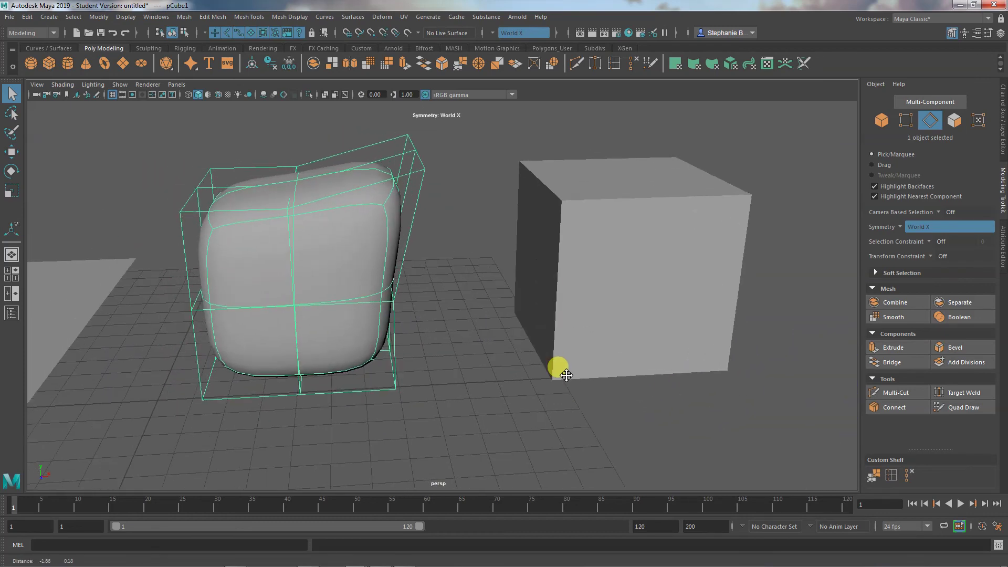
{"action": "key", "text": "3"}
{"action": "key", "text": "1"}
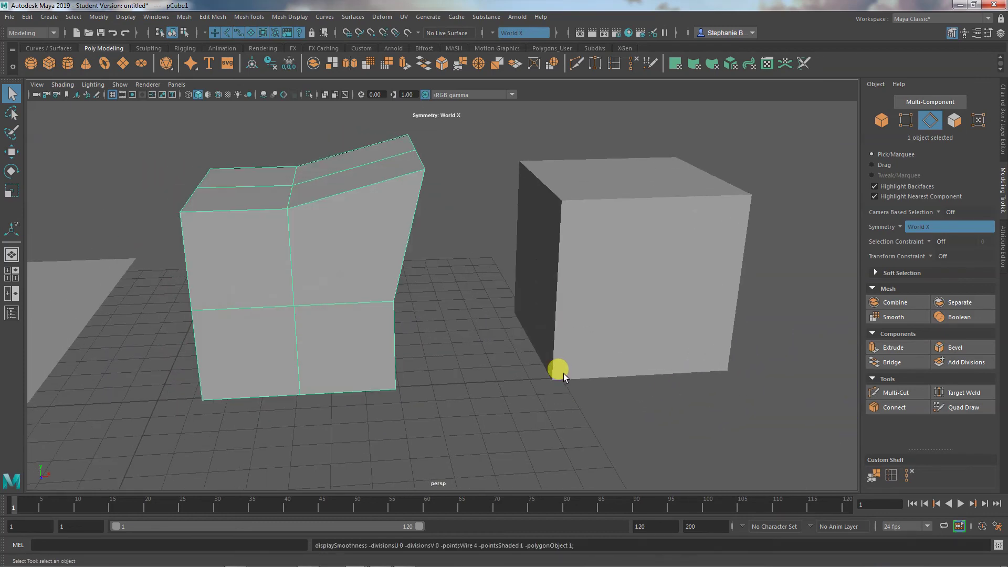
{"action": "right_click_drag", "start_coordinate": [529, 367], "coordinate": [236, 353], "text": "alt"}
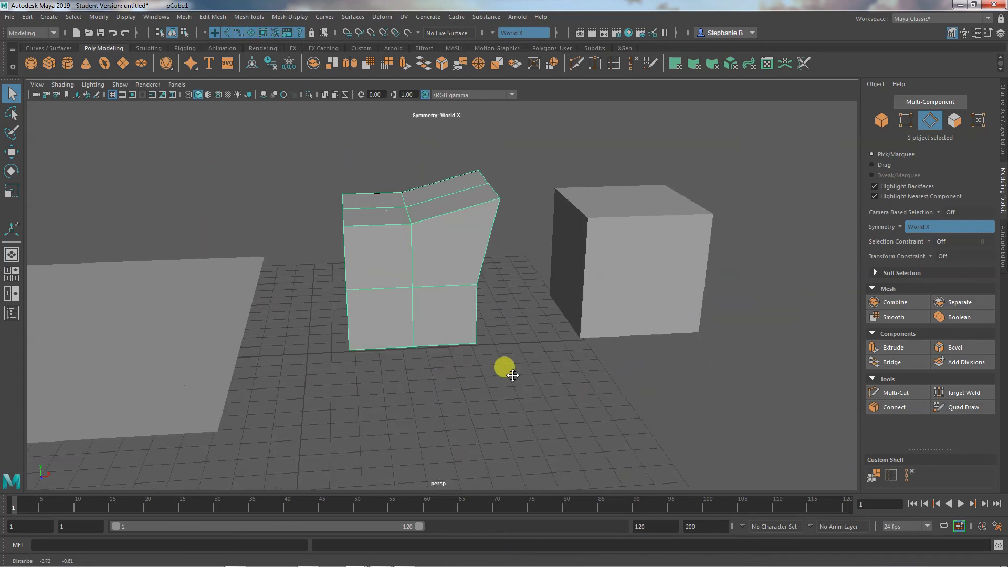